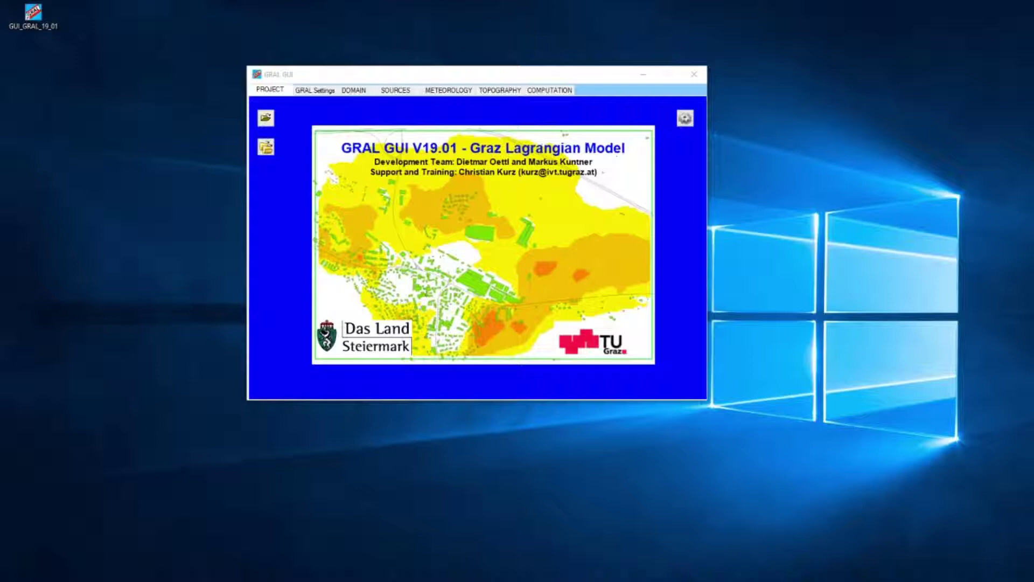
# Bring MyMeteo.met over GRAL and highlight the values 5.5 and 4 in line 01.01.2017,00:00,5.5,90,4
pyautogui.moveTo(0, 267); pyautogui.dragTo(485, 247)
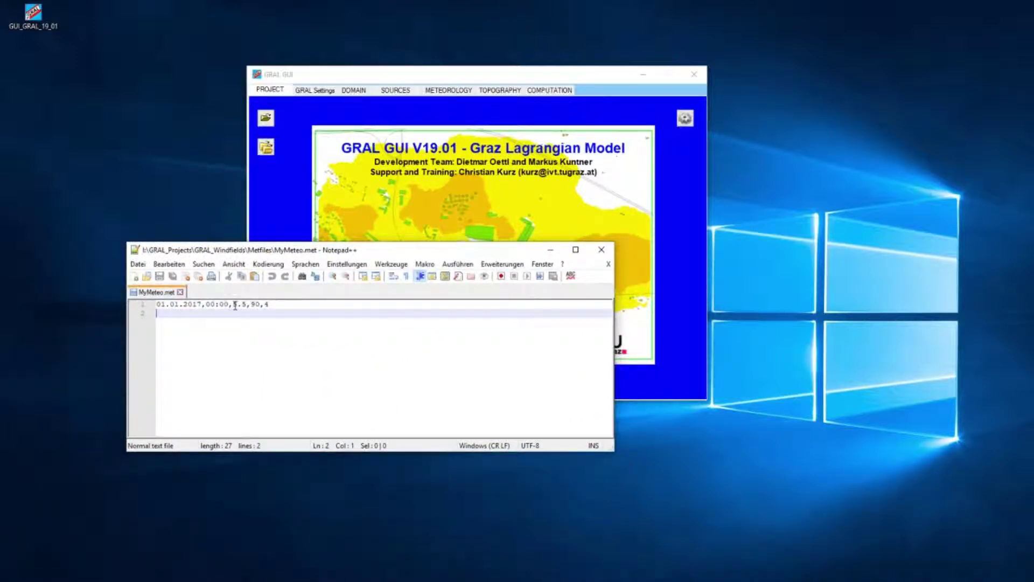
pyautogui.moveTo(234, 305)
pyautogui.mouseDown()
pyautogui.moveTo(260, 306)
pyautogui.moveTo(251, 310)
pyautogui.mouseUp()
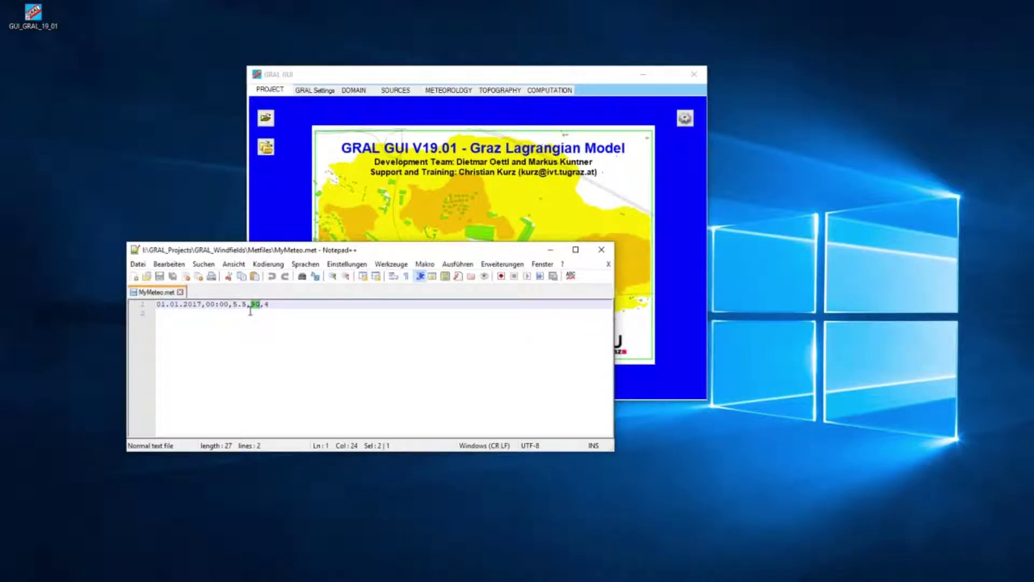
pyautogui.moveTo(263, 306); pyautogui.dragTo(156, 305)
pyautogui.click(271, 305)
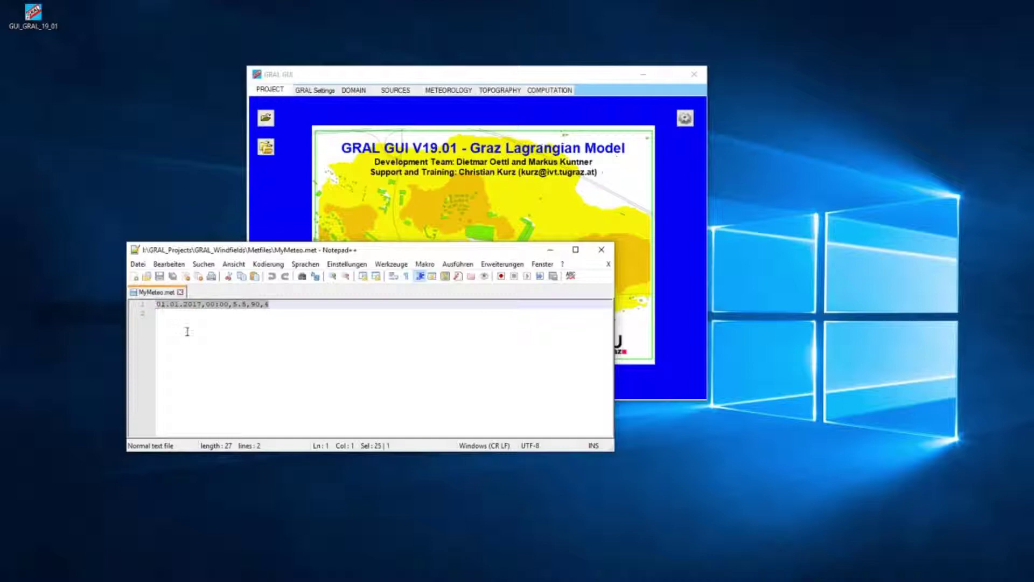
# Close Notepad++ and open the GRAL_Windfields project from the recent projects list
pyautogui.click(601, 251)
pyautogui.click(265, 147)
pyautogui.click(389, 170)
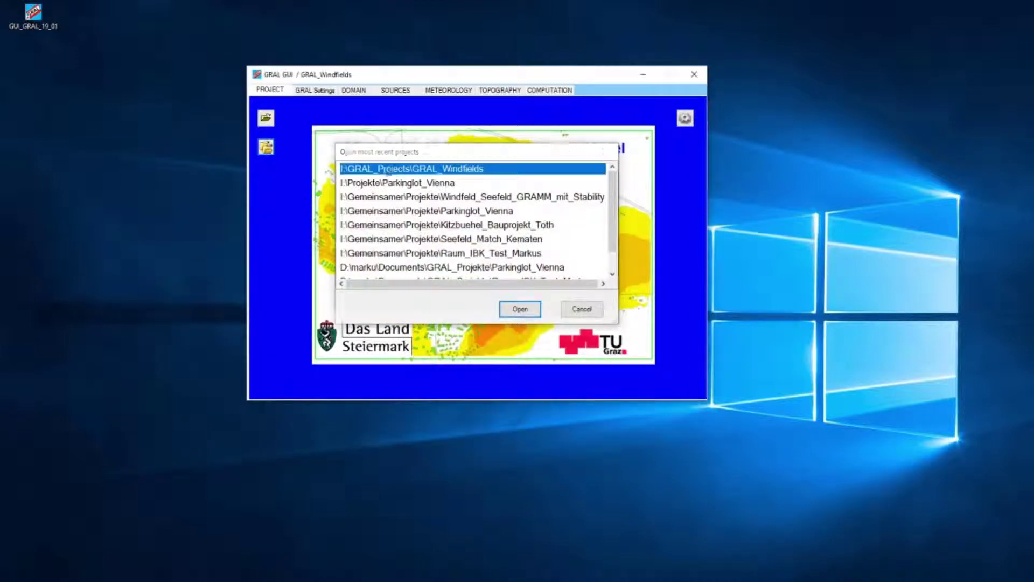
pyautogui.doubleClick(389, 171)
# In GRAL Settings, set 500 particles per second, Prognostic GRAL obstacles and transient mode
pyautogui.click(319, 90)
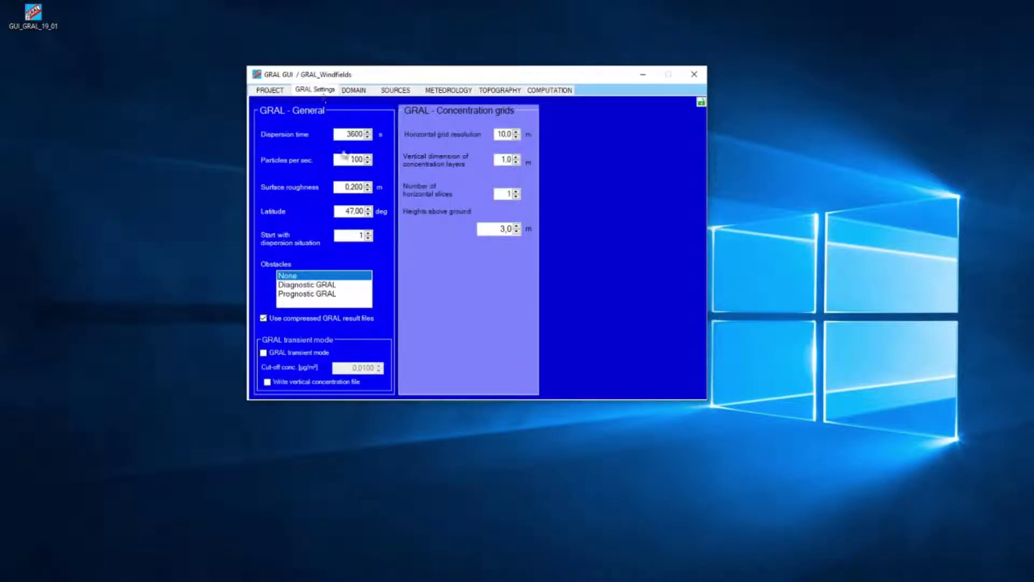
pyautogui.moveTo(351, 159); pyautogui.dragTo(355, 160)
pyautogui.write('3')
pyautogui.click(308, 295)
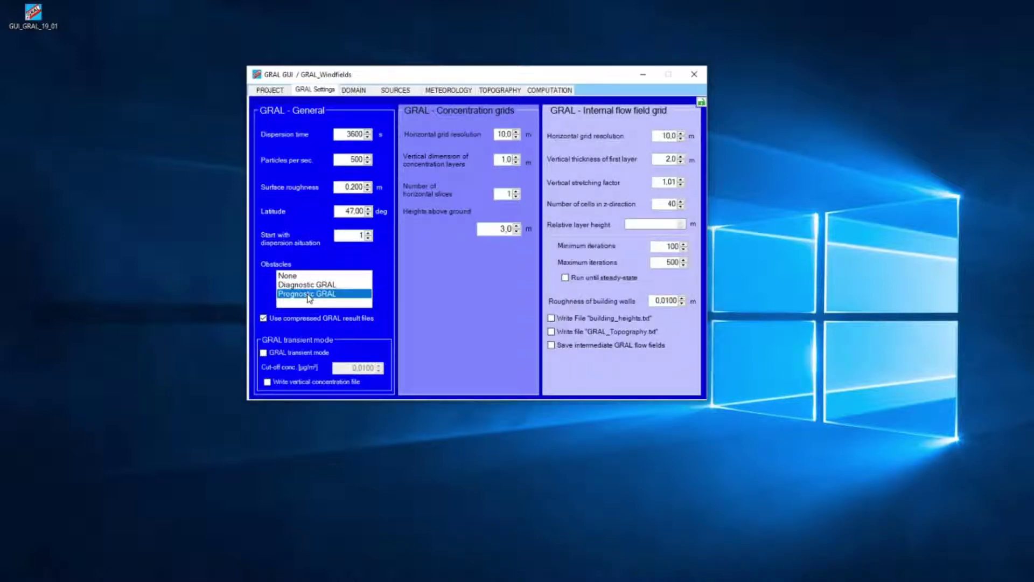
pyautogui.click(292, 354)
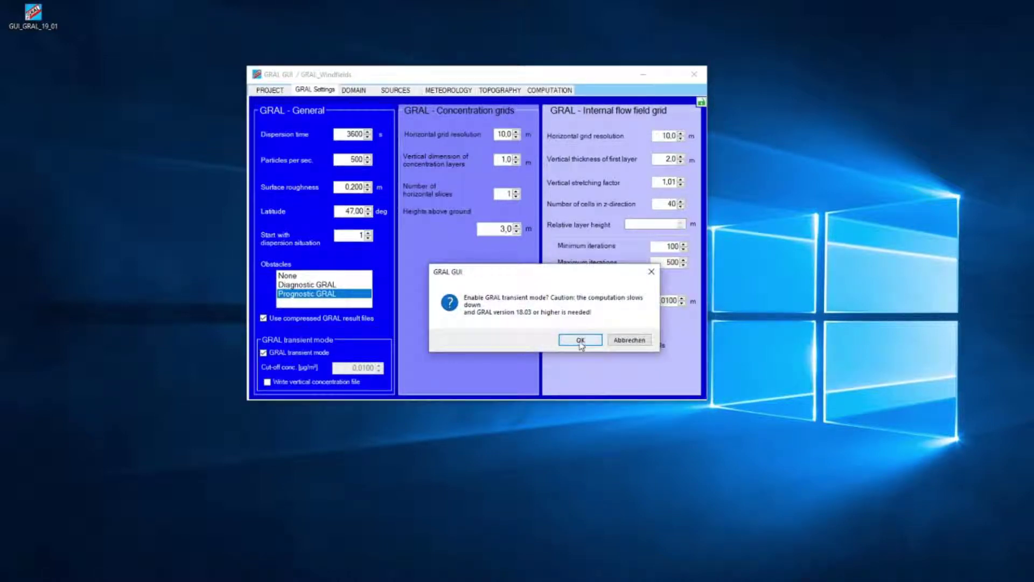
pyautogui.click(581, 341)
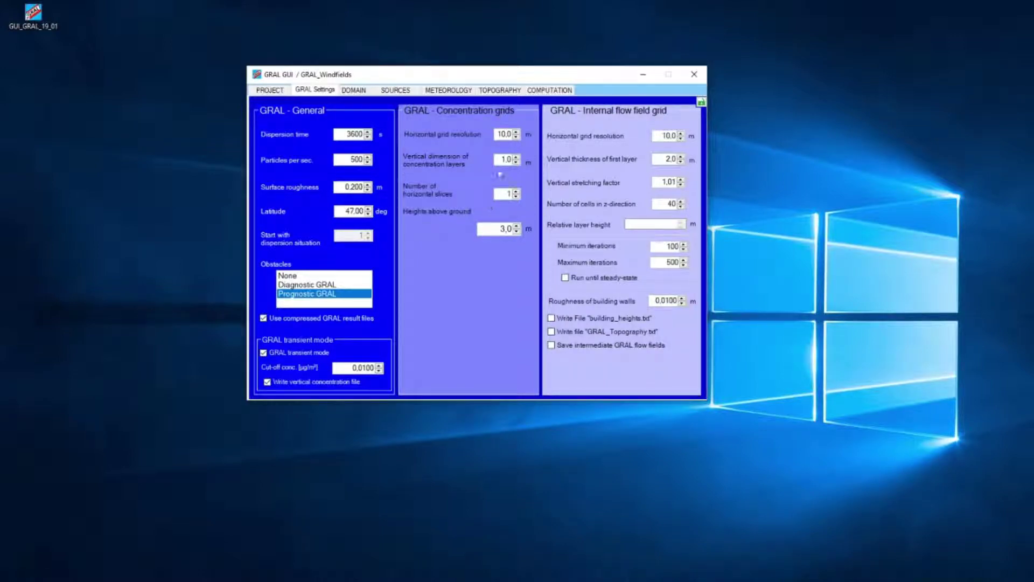
# Set concentration and flow-field grids and layer thickness to 3 m, with stretching factor 1,00
pyautogui.doubleClick(504, 158)
pyautogui.write('3')
pyautogui.doubleClick(499, 133)
pyautogui.doubleClick(499, 133)
pyautogui.write('3')
pyautogui.click(665, 135)
pyautogui.click(681, 185)
pyautogui.write('10')
# Write building heights, topography and intermediate flow fields, then load Background.png as the domain map
pyautogui.click(551, 317)
pyautogui.click(551, 331)
pyautogui.click(551, 345)
pyautogui.click(360, 91)
pyautogui.click(304, 145)
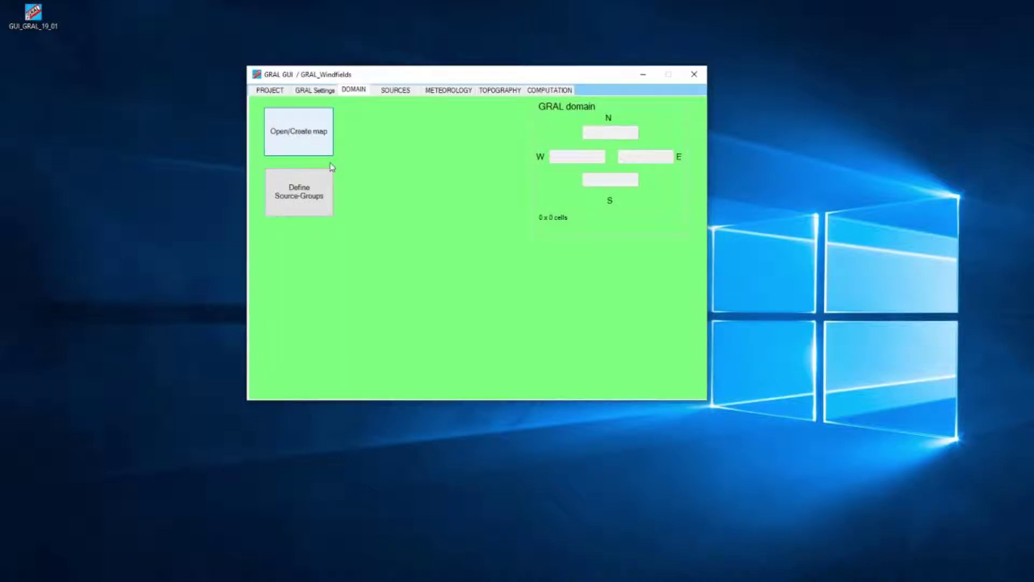
pyautogui.click(1025, 148)
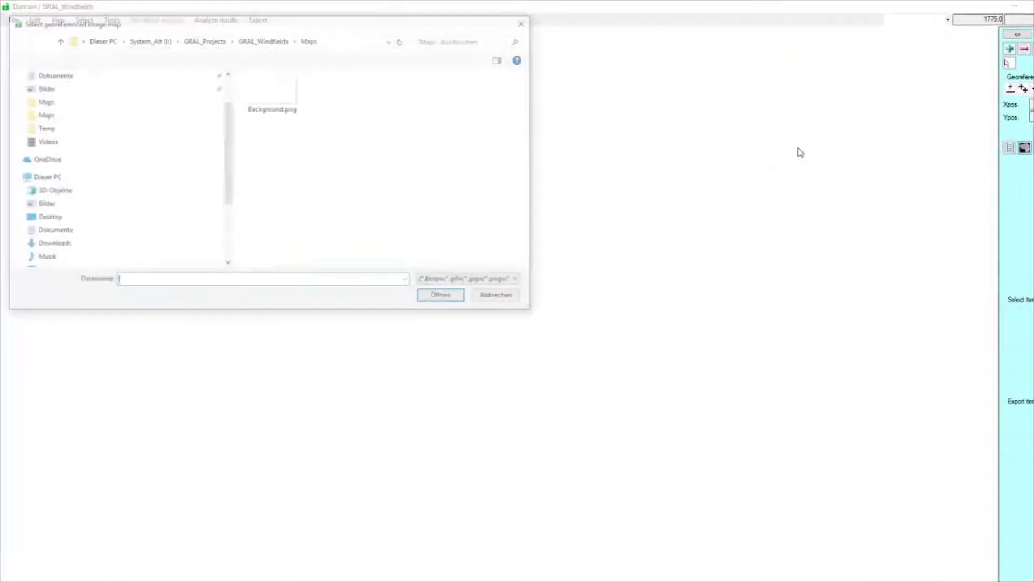
pyautogui.click(290, 107)
pyautogui.doubleClick(290, 107)
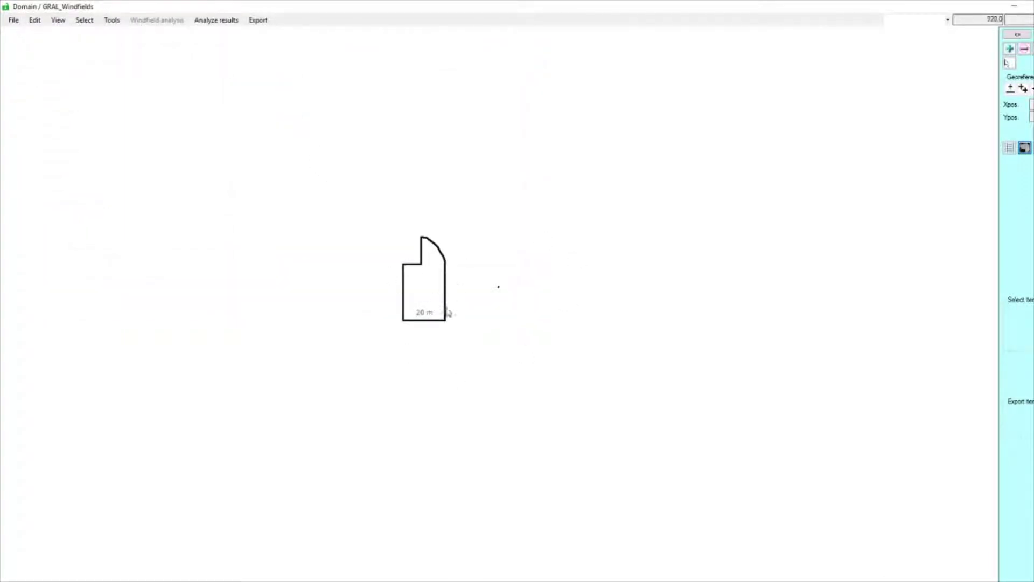
# Georeference the map using the 20 m building edge, with the bottom-right corner at 0,0
pyautogui.scroll(1, 448, 307)
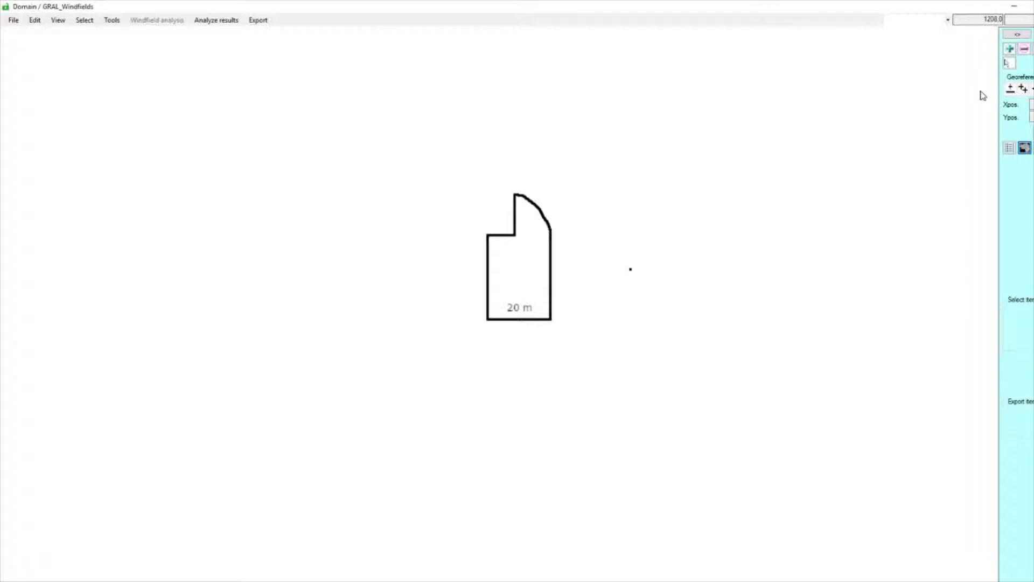
pyautogui.click(1010, 88)
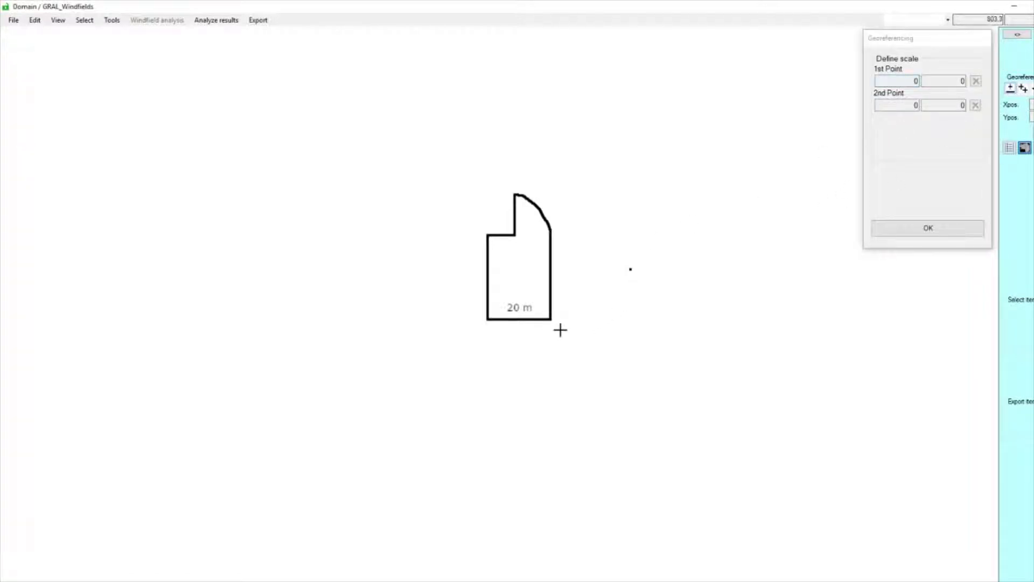
pyautogui.scroll(1, 563, 318)
pyautogui.scroll(1, 544, 291)
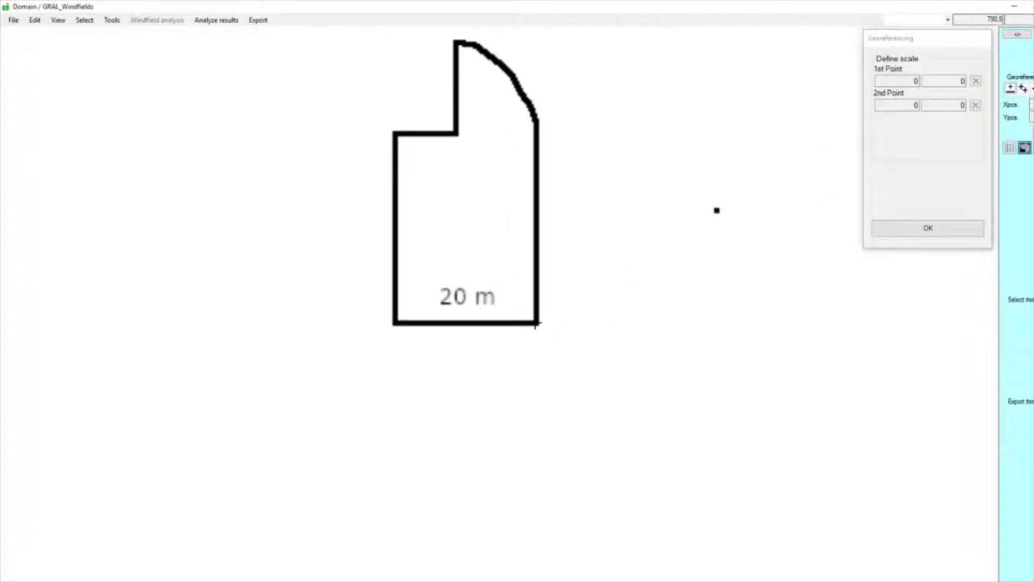
pyautogui.click(537, 323)
pyautogui.click(901, 132)
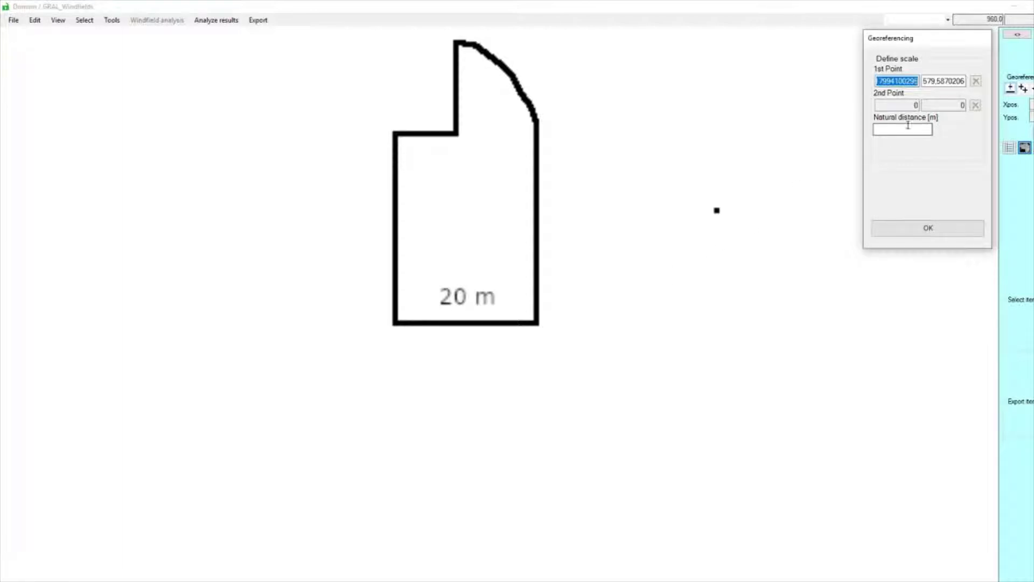
pyautogui.click(394, 323)
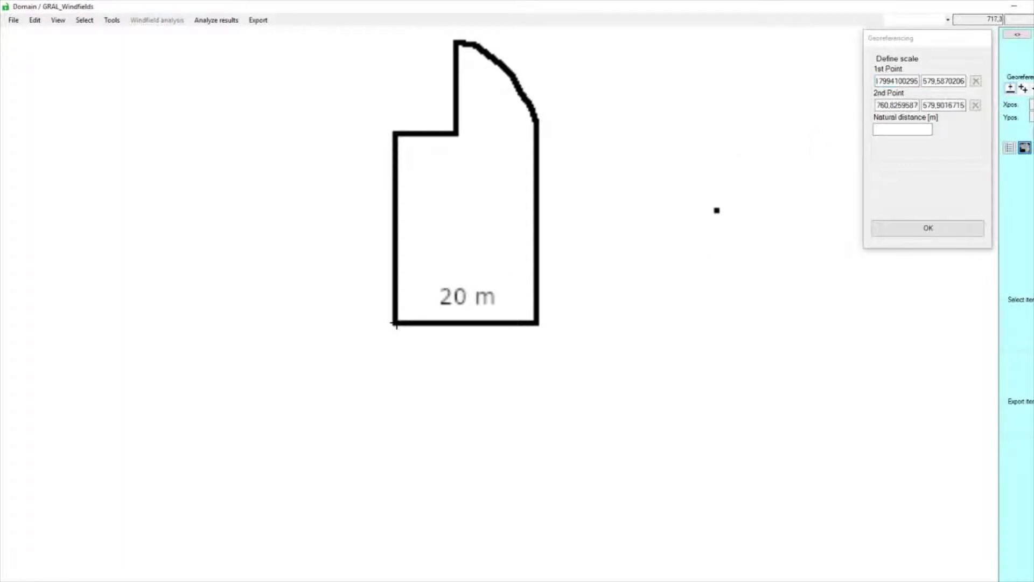
pyautogui.click(907, 130)
pyautogui.write('20')
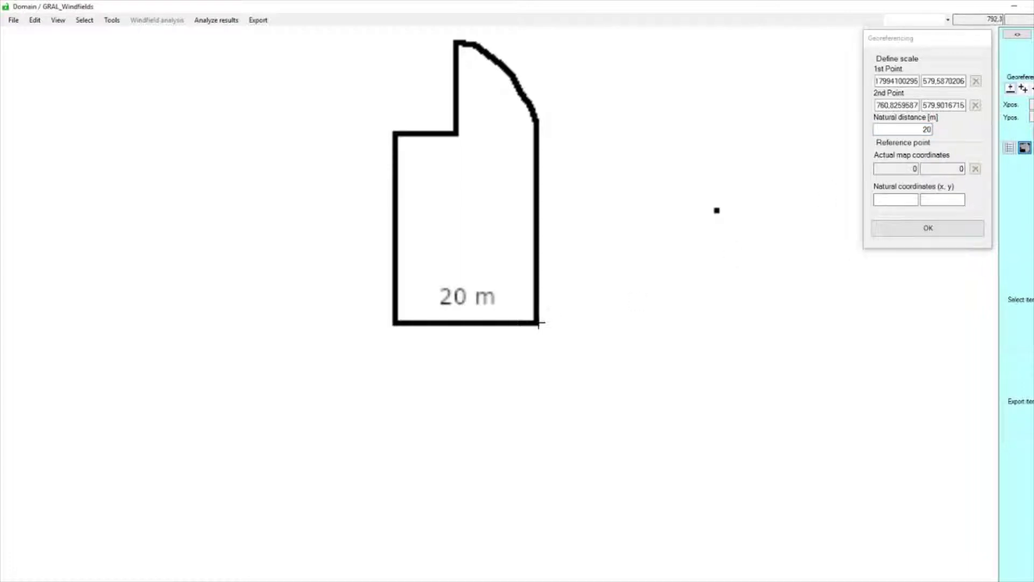
pyautogui.click(537, 323)
pyautogui.click(895, 200)
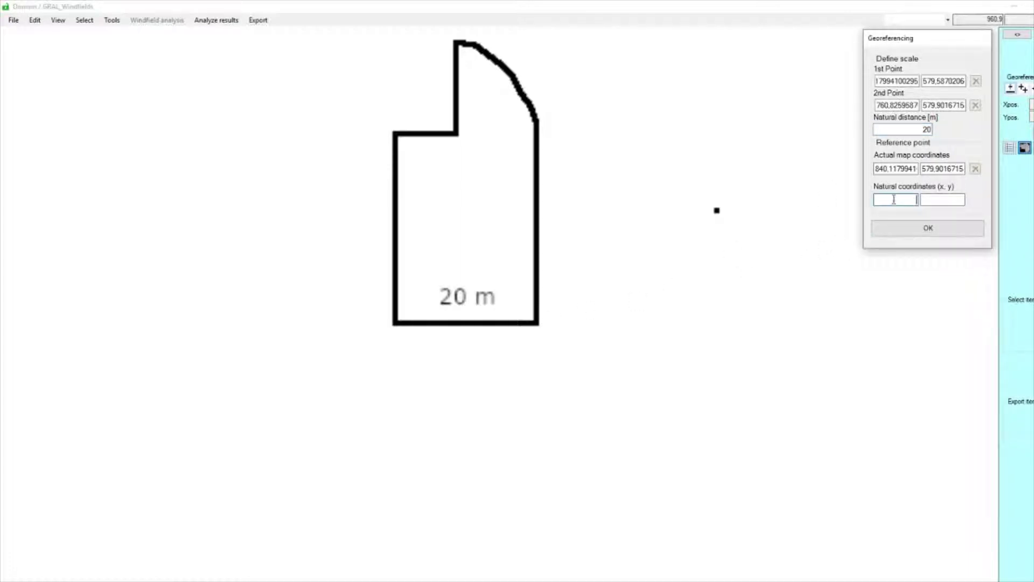
pyautogui.write('0')
pyautogui.click(943, 198)
pyautogui.write('0')
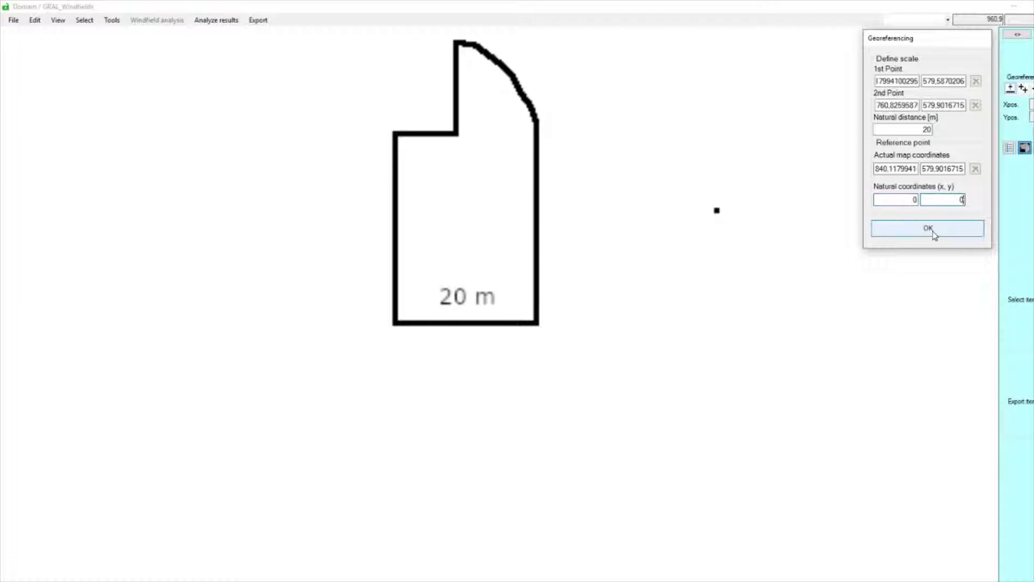
pyautogui.click(928, 228)
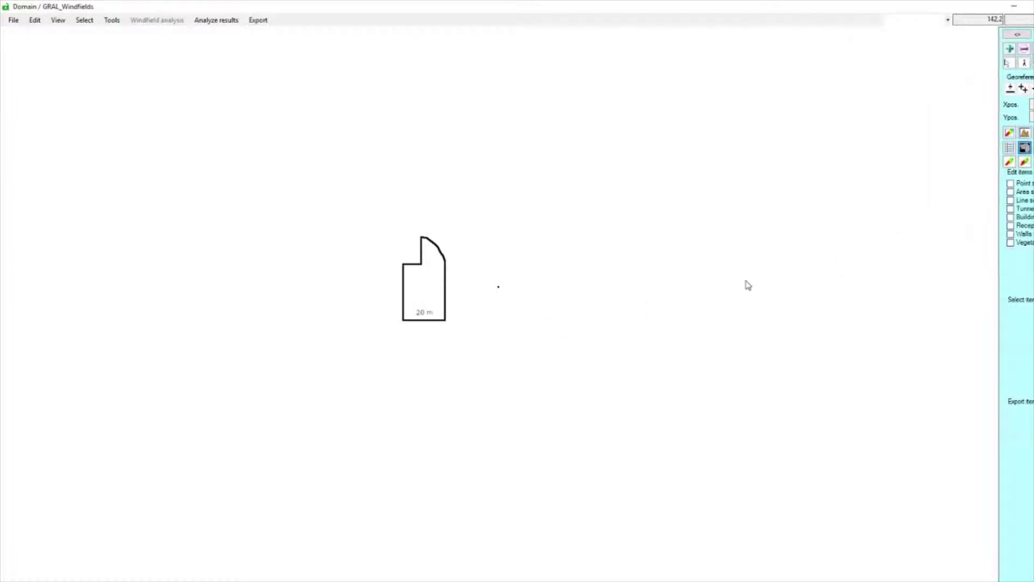
# Enable a raster grid on the background map and centre the building in view
pyautogui.click(1025, 148)
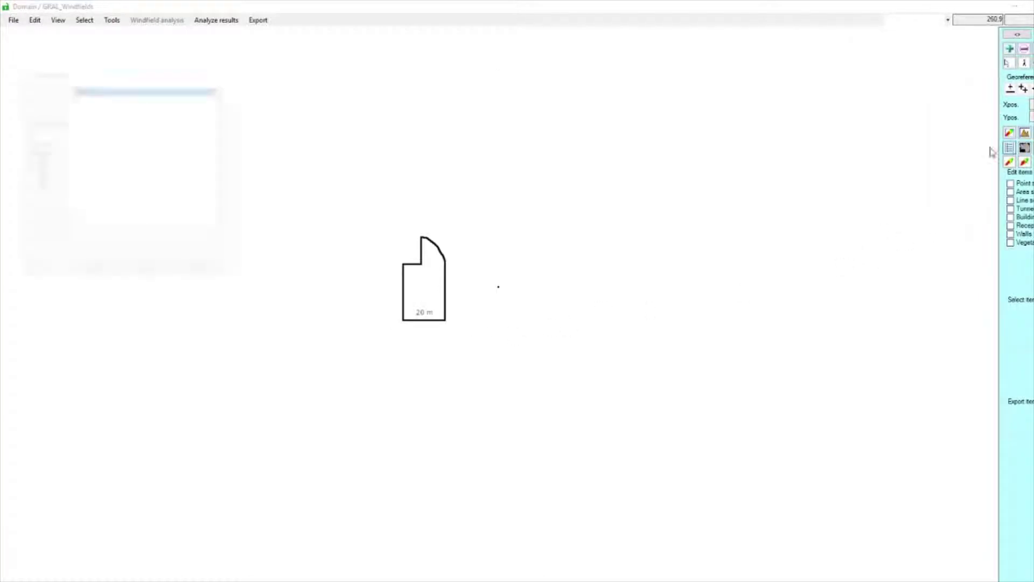
pyautogui.doubleClick(131, 91)
pyautogui.click(376, 230)
pyautogui.doubleClick(399, 263)
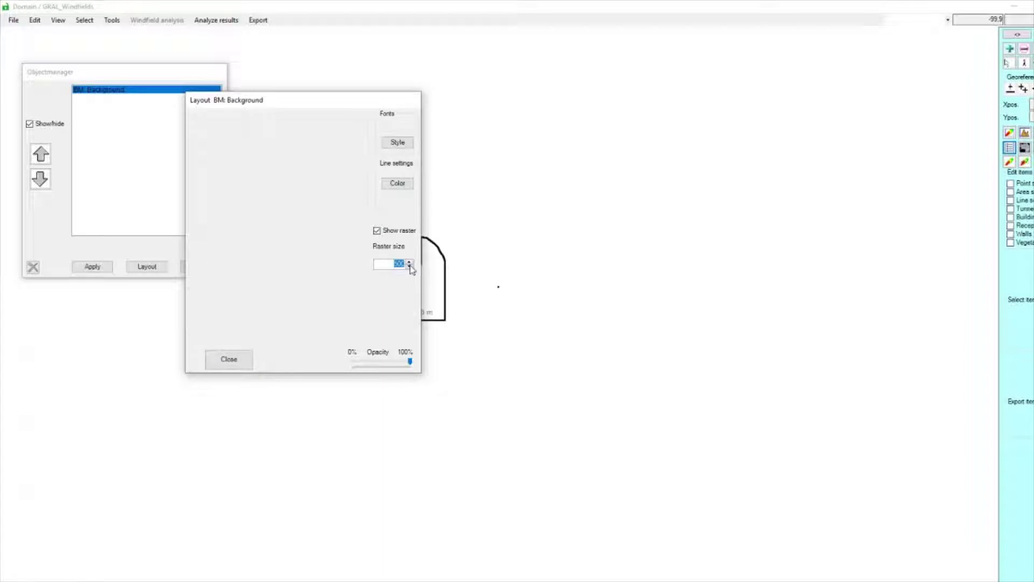
pyautogui.click(218, 360)
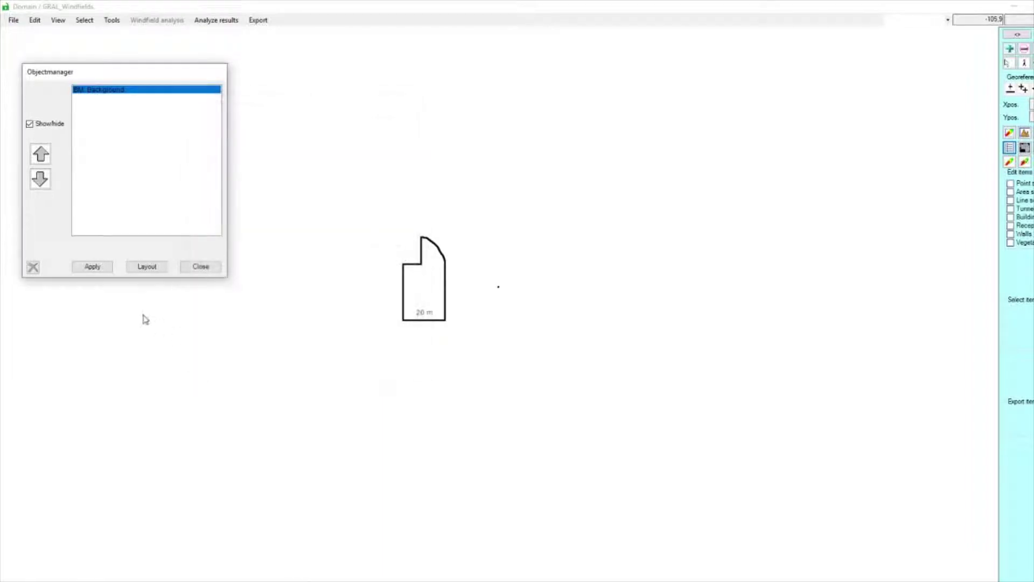
pyautogui.click(92, 266)
pyautogui.click(201, 266)
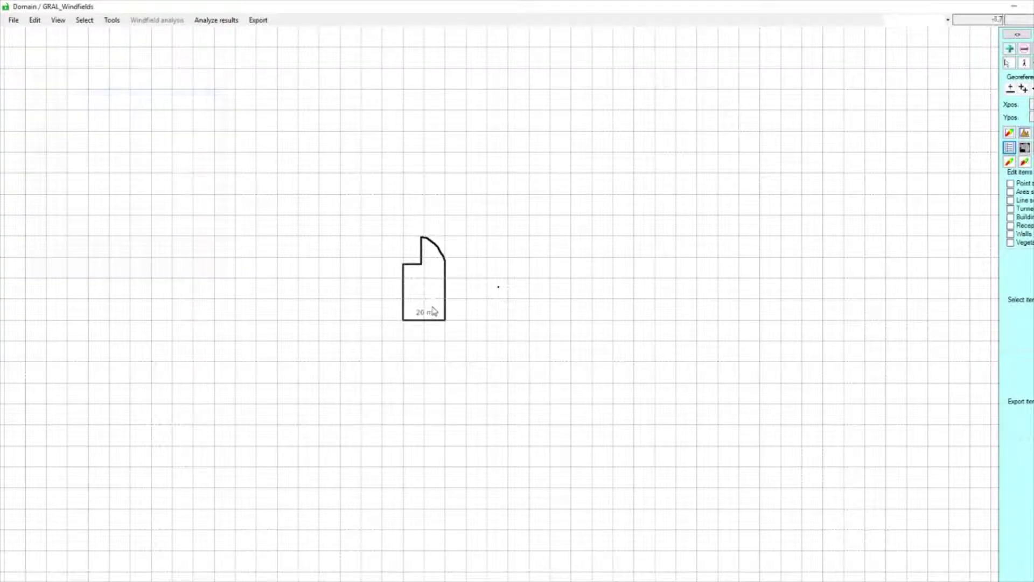
pyautogui.scroll(1, 549, 324)
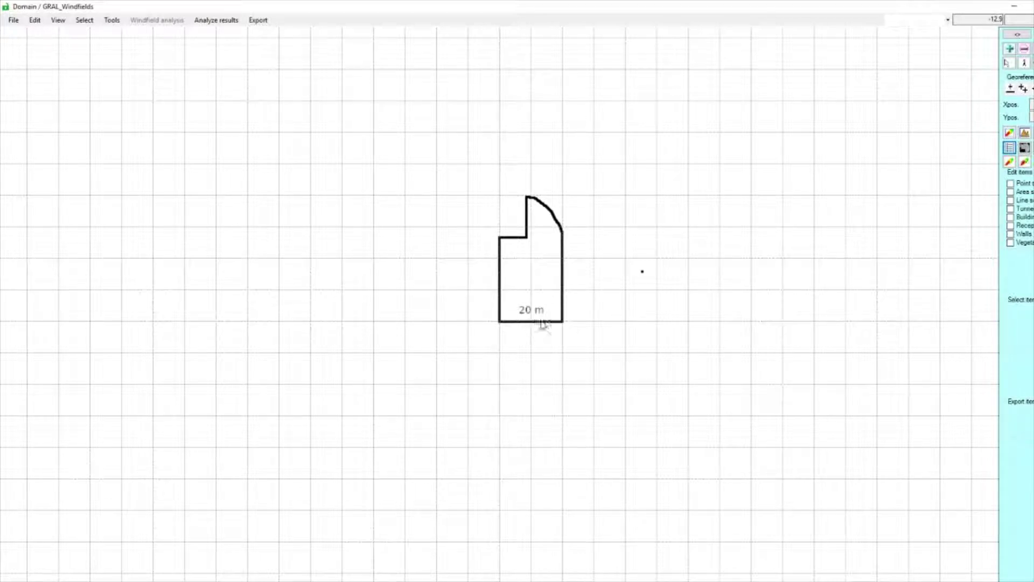
pyautogui.scroll(1, 551, 323)
pyautogui.moveTo(554, 277); pyautogui.dragTo(476, 370)
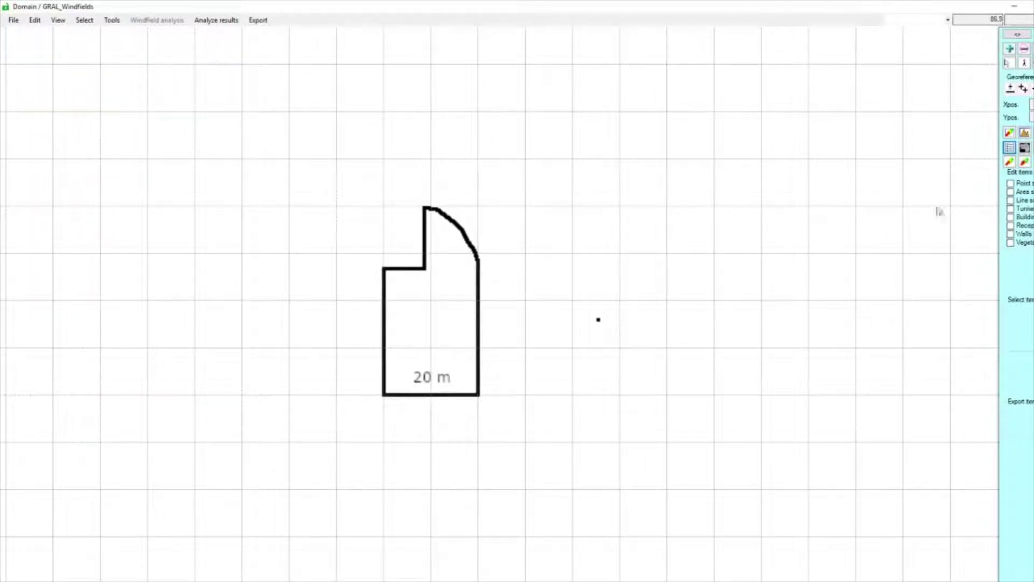
# Start a new building named 'Building' with a height of 15 m
pyautogui.click(1011, 217)
pyautogui.click(112, 68)
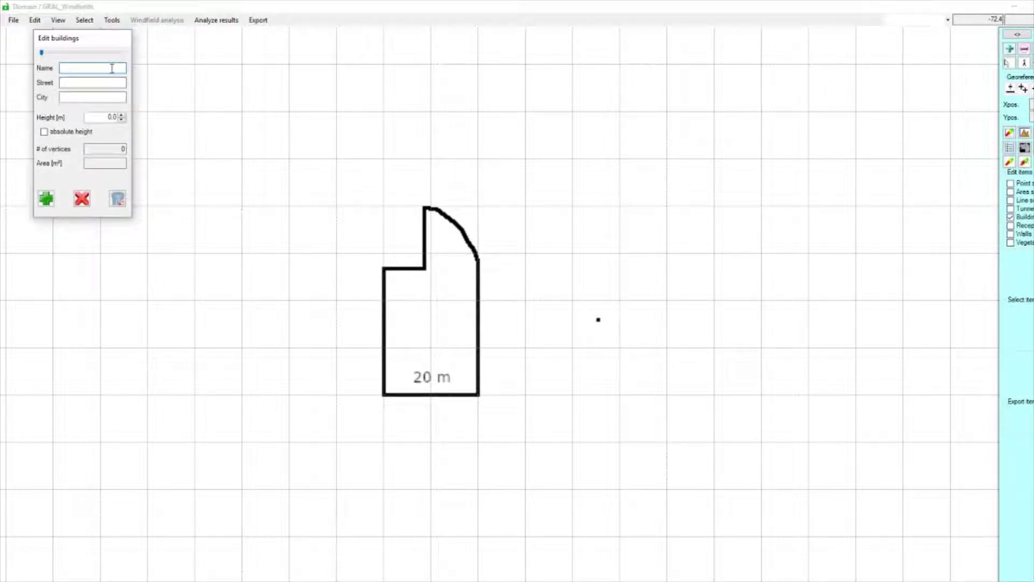
pyautogui.write('Building')
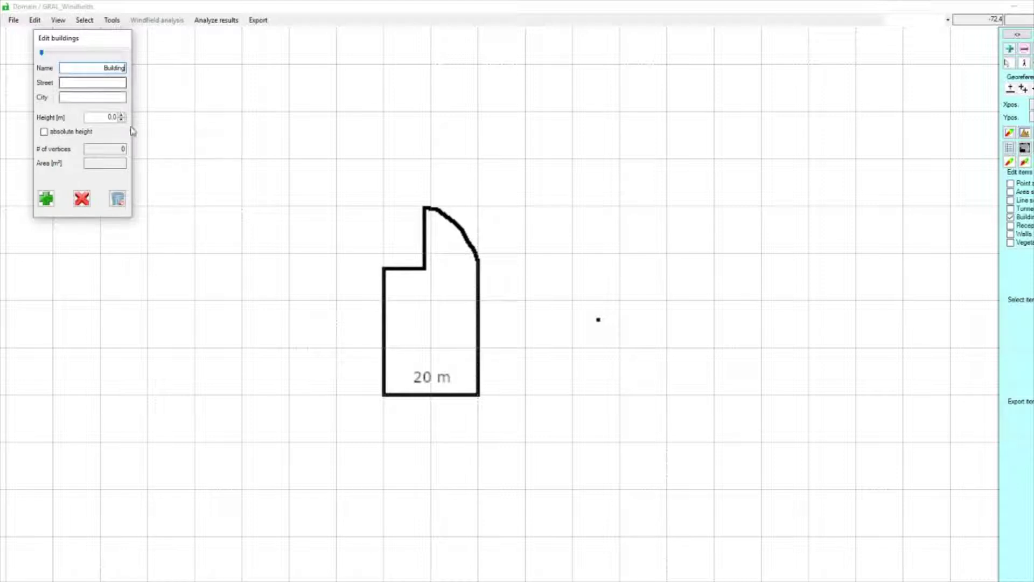
pyautogui.click(125, 118)
pyautogui.write('15')
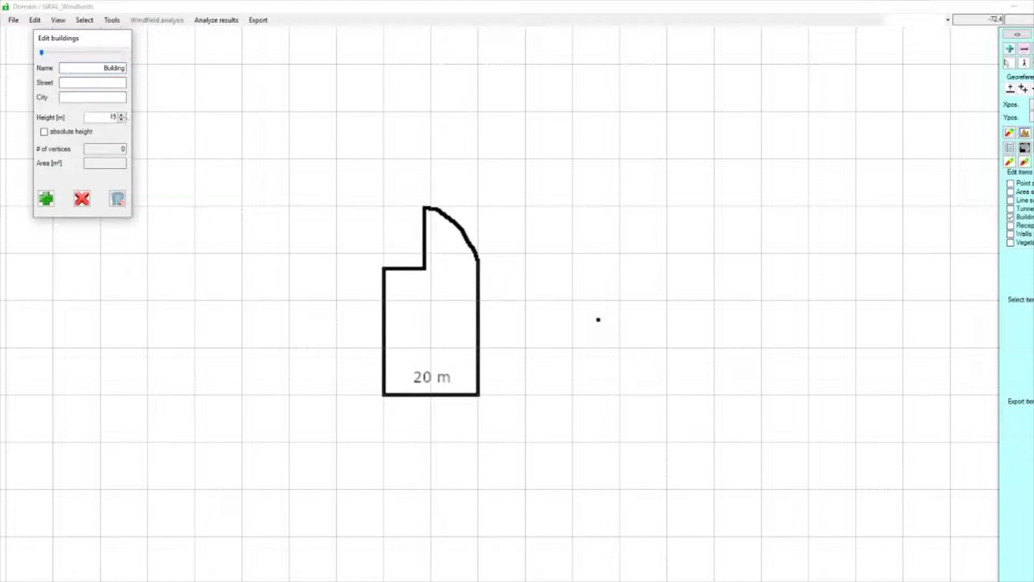
# Trace the building outline with 10 vertices (638.4 m²) and close the polygon
pyautogui.click(385, 268)
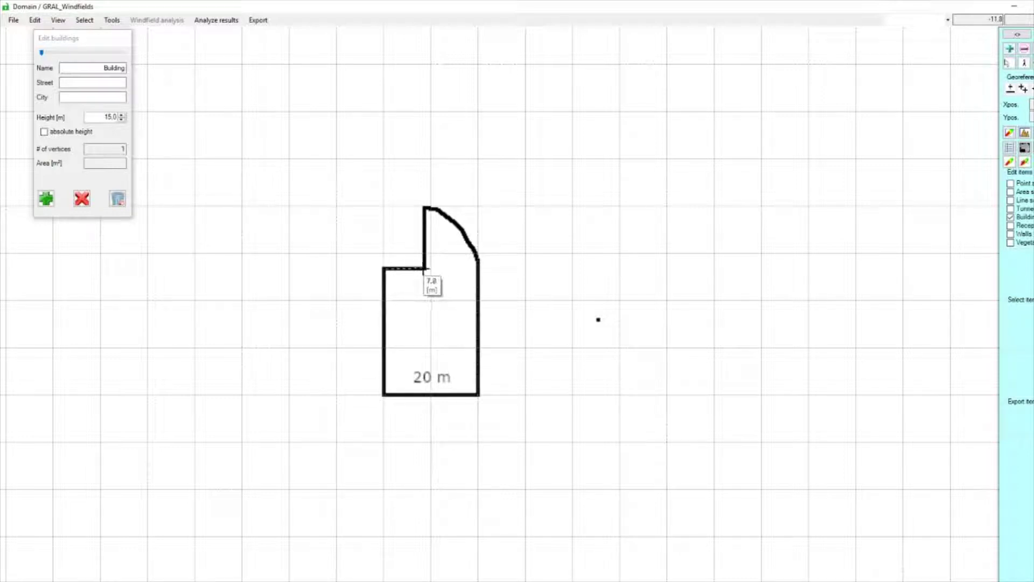
pyautogui.click(425, 267)
pyautogui.click(425, 207)
pyautogui.click(437, 208)
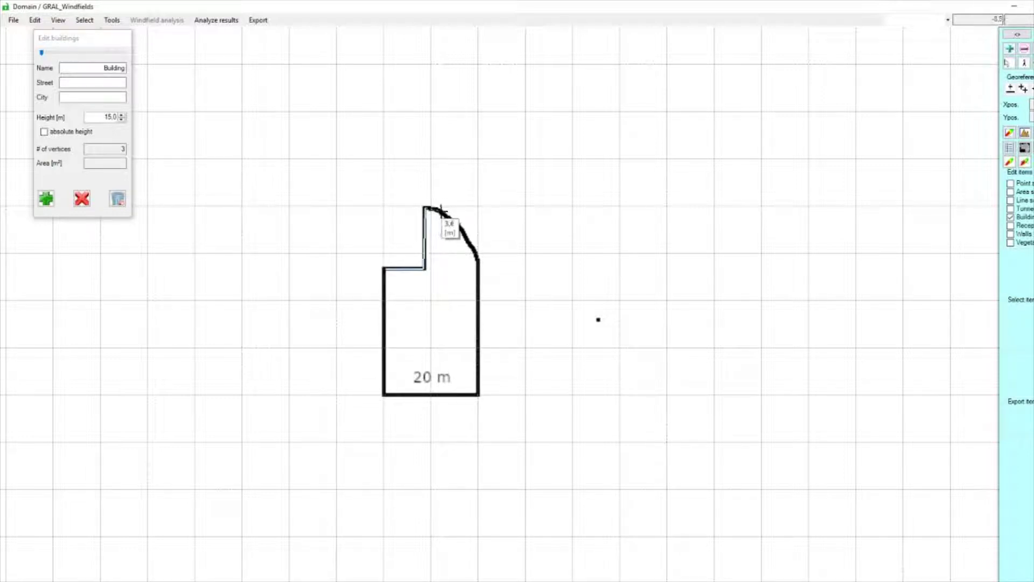
pyautogui.click(459, 225)
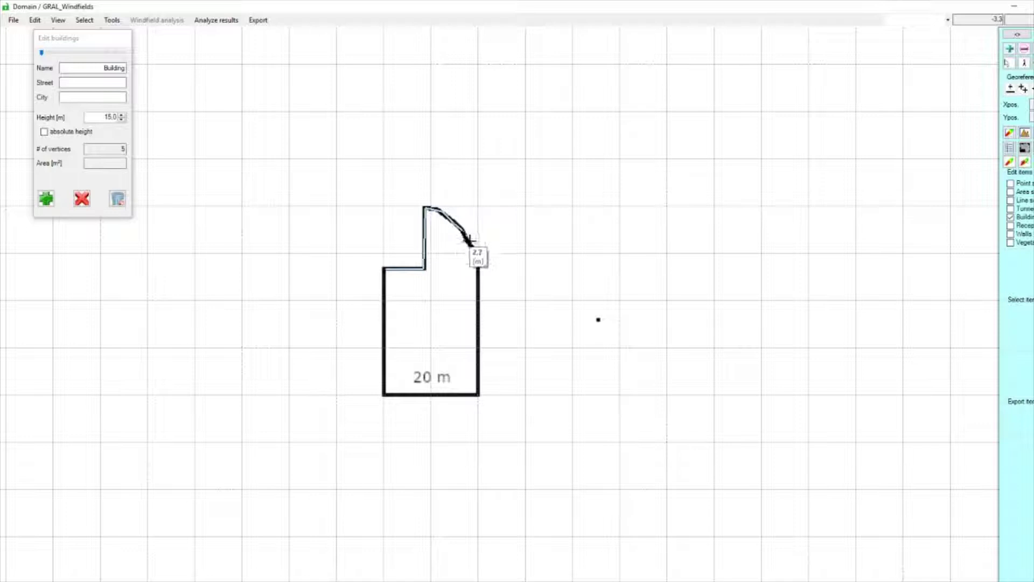
pyautogui.click(471, 245)
pyautogui.click(474, 253)
pyautogui.click(479, 262)
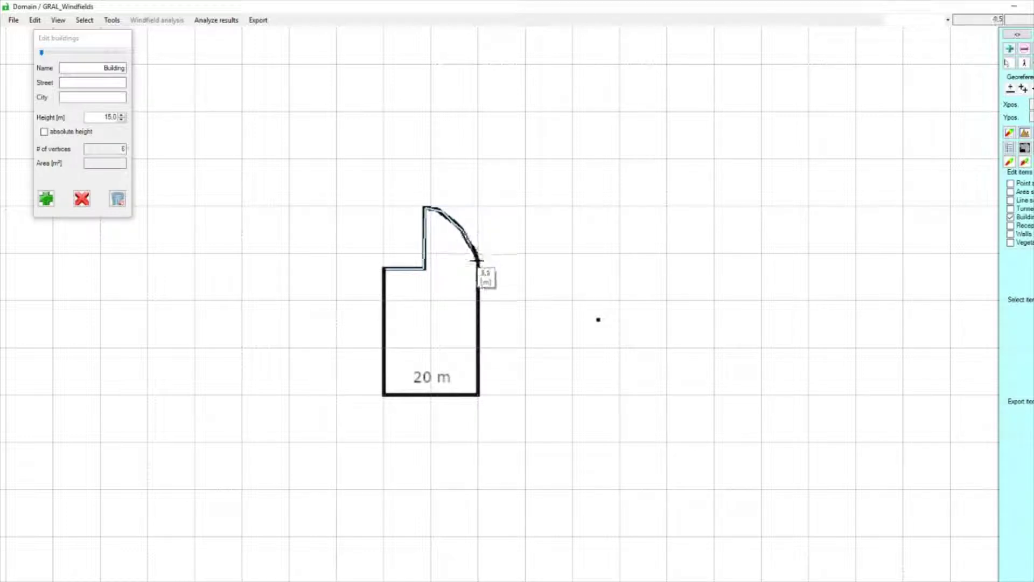
pyautogui.click(479, 395)
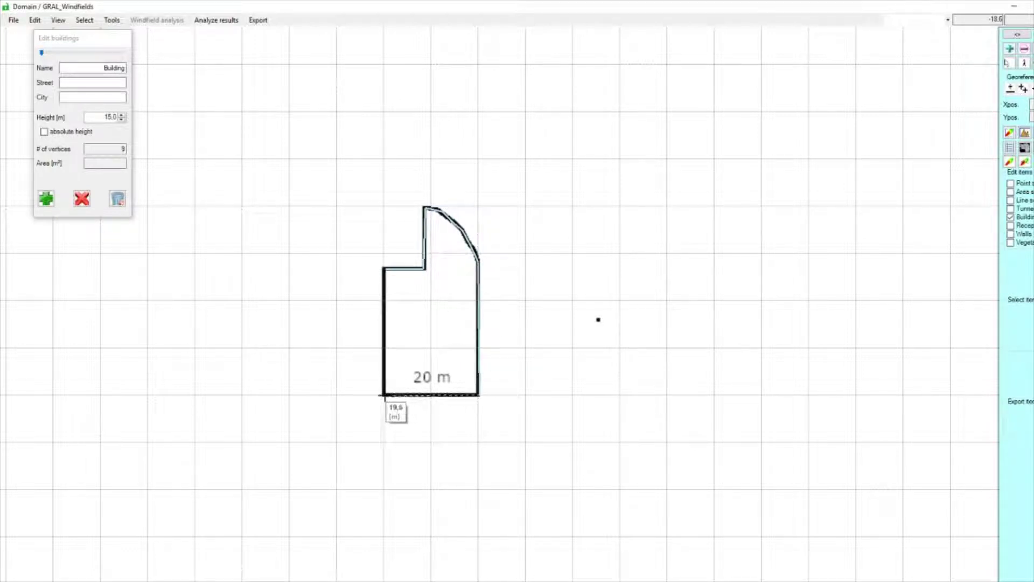
pyautogui.rightClick(383, 394)
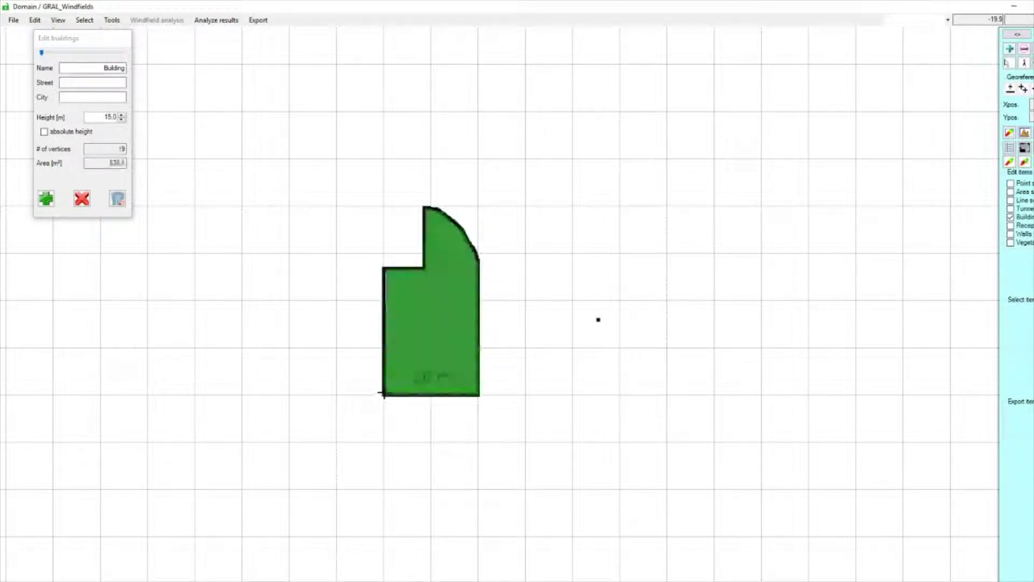
pyautogui.click(1011, 217)
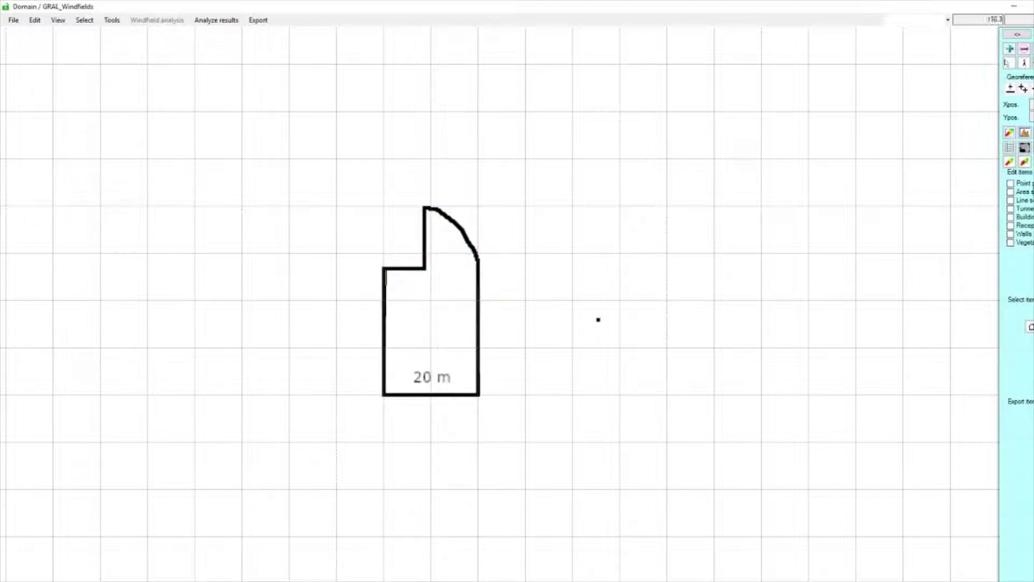
# Place a point source on the marked dot east of the building with a 15 m stack
pyautogui.click(1012, 184)
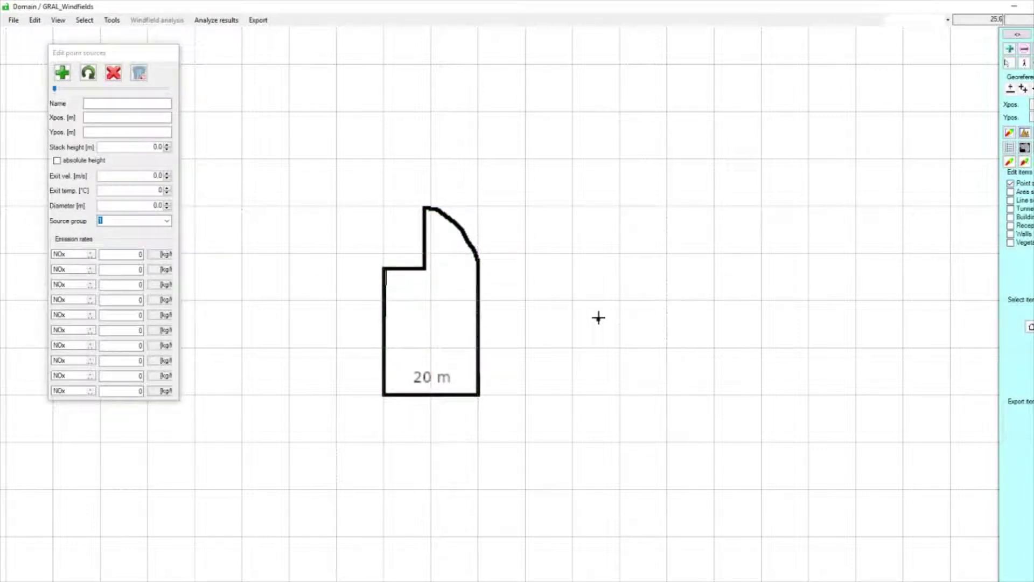
pyautogui.click(598, 319)
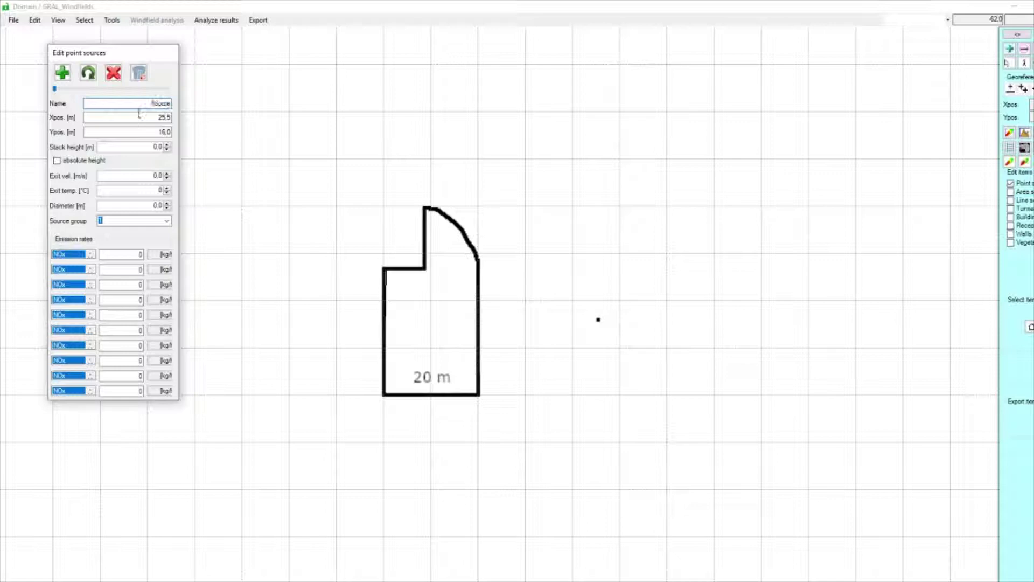
pyautogui.press('Tab')
pyautogui.press('Tab')
pyautogui.press('Tab')
pyautogui.write('10')
pyautogui.press('Tab')
# Give the source 0.7 m diameter and 0.5 kg/h PM10 emission, then save it
pyautogui.doubleClick(155, 205)
pyautogui.doubleClick(141, 254)
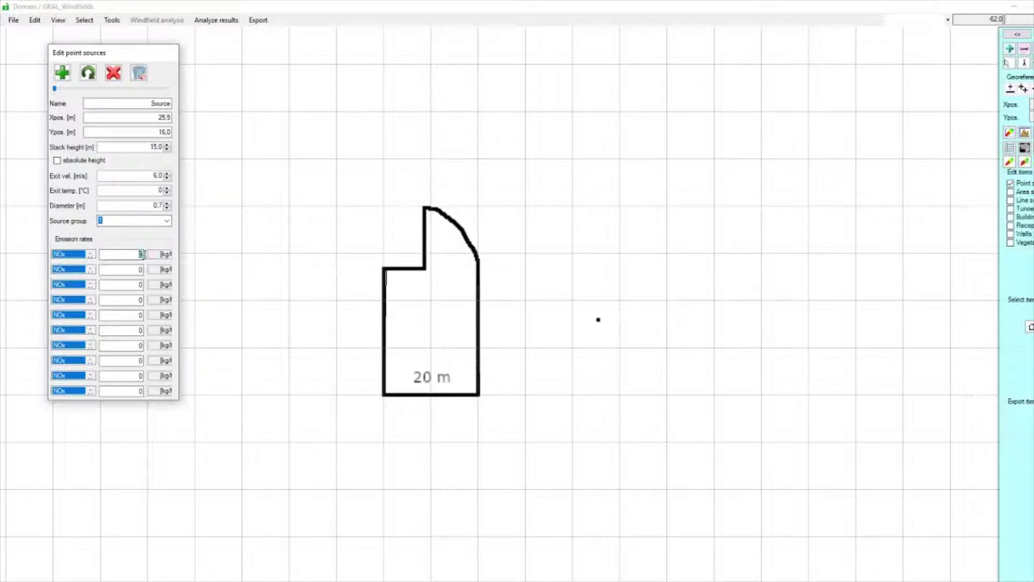
pyautogui.click(91, 256)
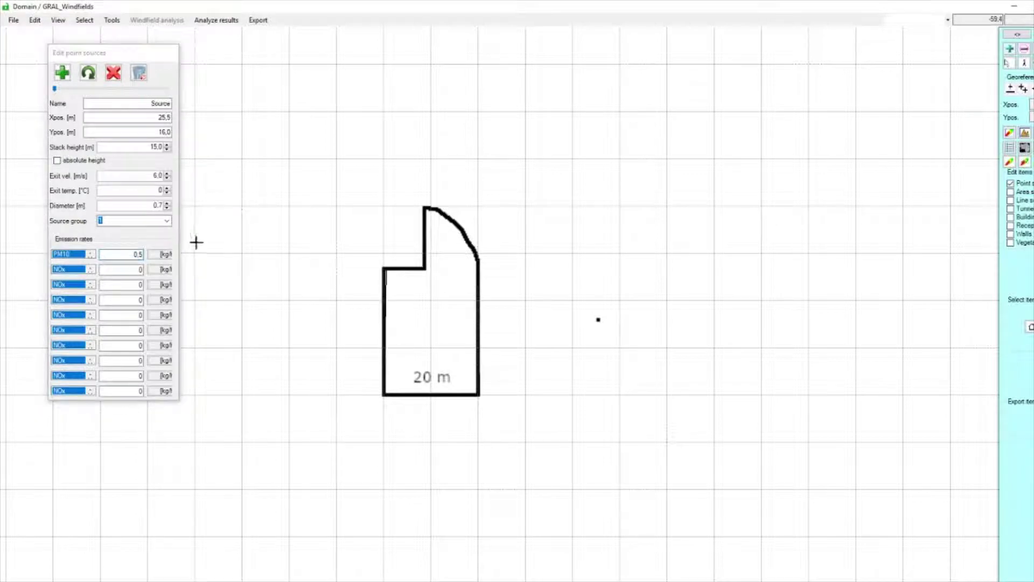
pyautogui.moveTo(179, 235); pyautogui.dragTo(199, 235)
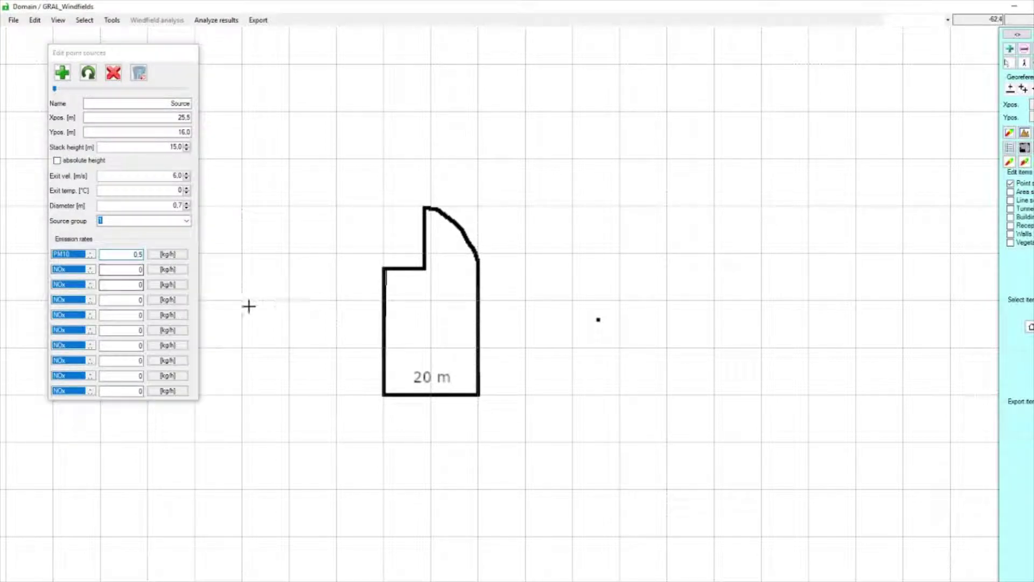
pyautogui.click(89, 74)
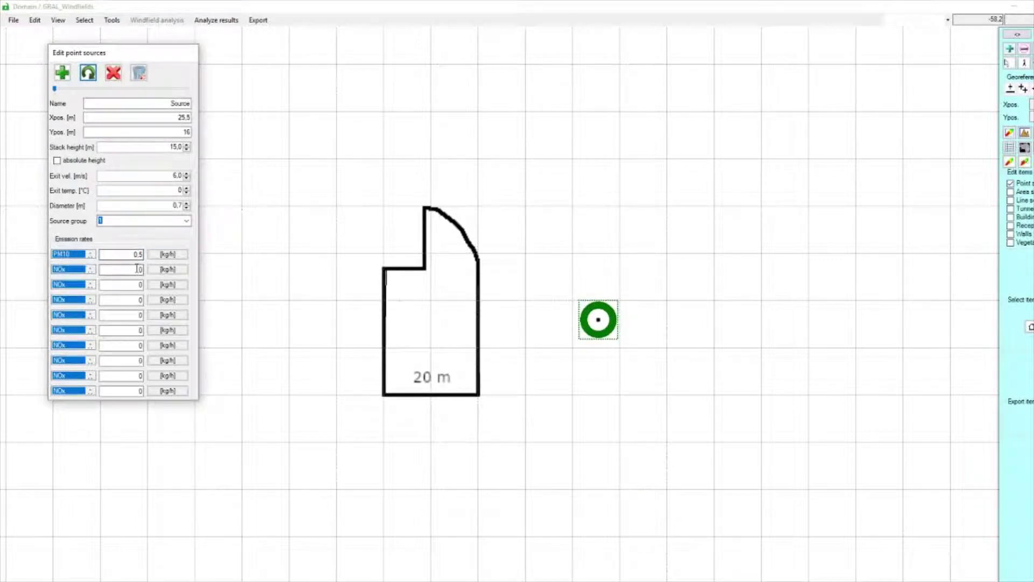
# Start a new vegetation area of type Mixed forest with 15 m vertical extension
pyautogui.click(1010, 184)
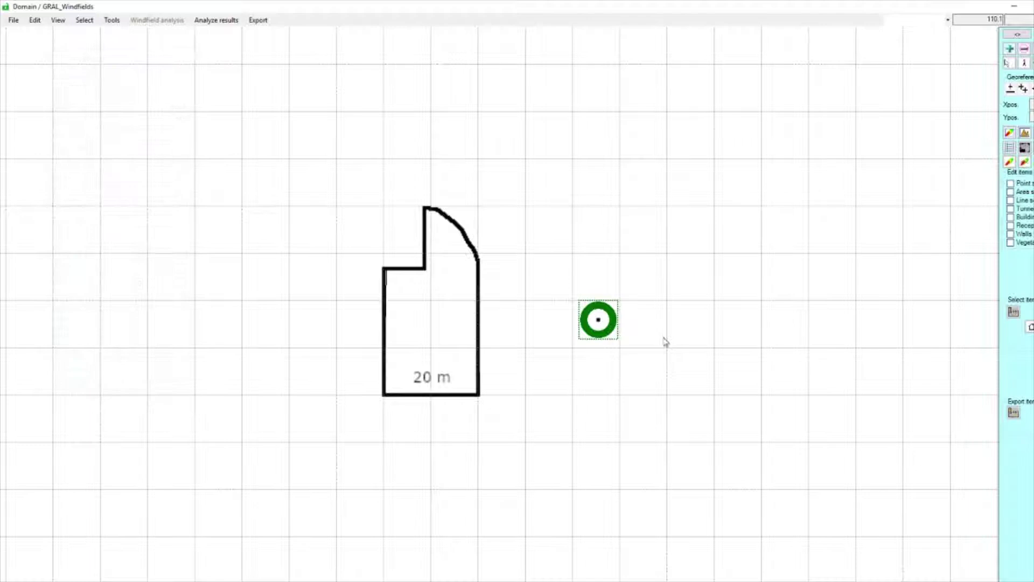
pyautogui.scroll(-1, 512, 352)
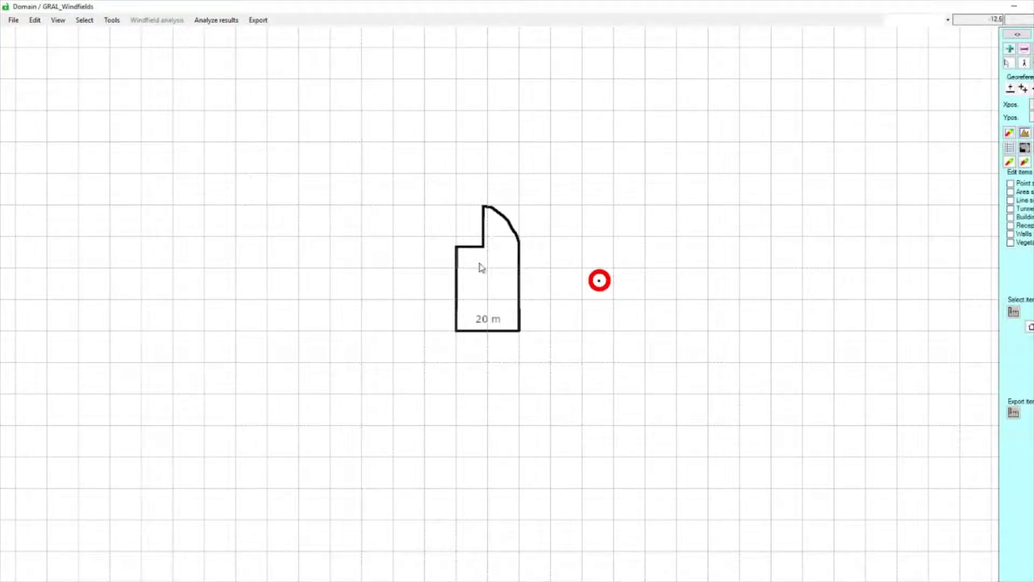
pyautogui.click(1011, 243)
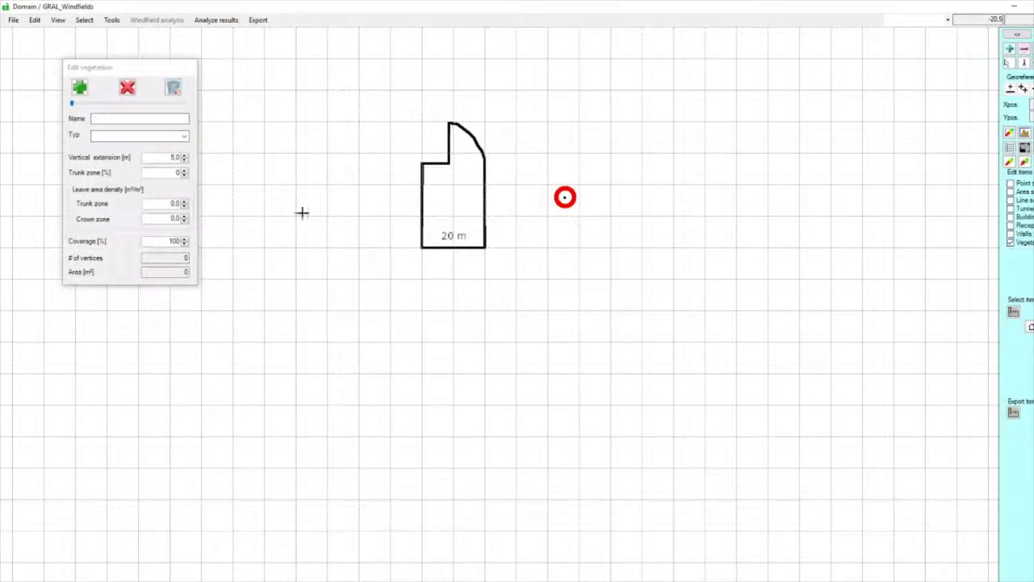
pyautogui.click(173, 118)
pyautogui.click(184, 136)
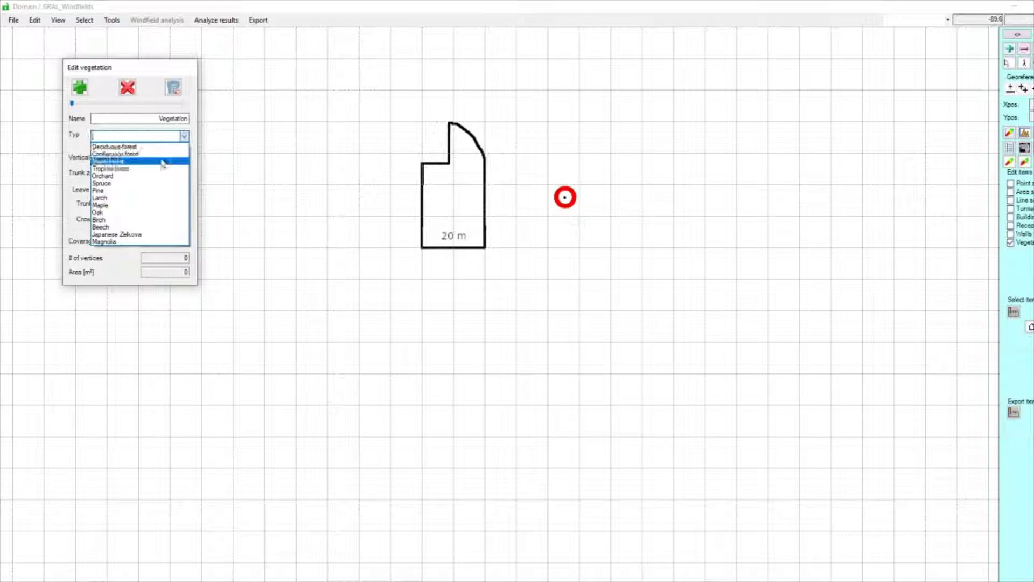
pyautogui.click(164, 161)
pyautogui.press('Tab')
pyautogui.write('15')
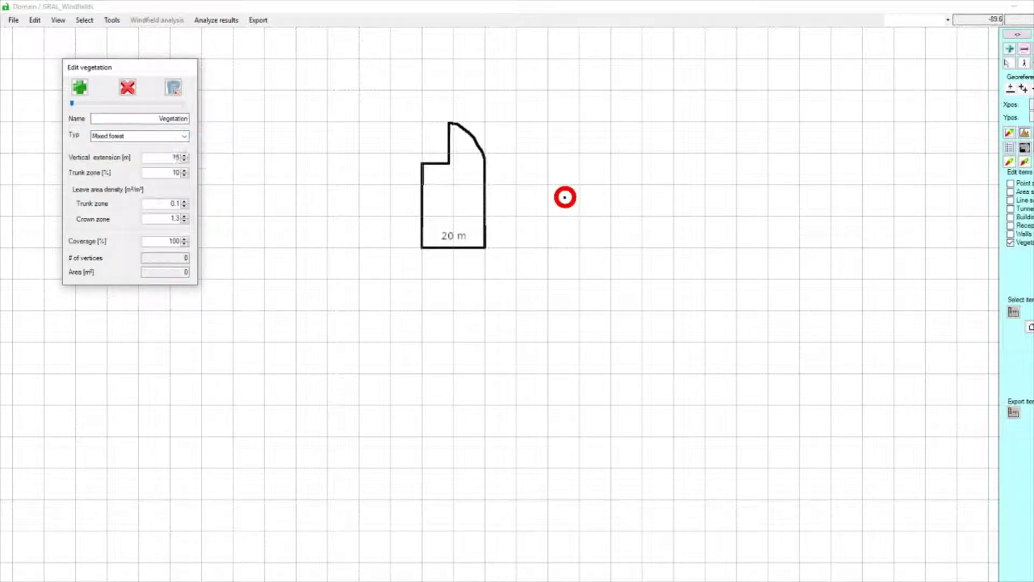
# Draw the forest as a rectangle south of the building, about 803.9 m²
pyautogui.click(421, 308)
pyautogui.click(542, 338)
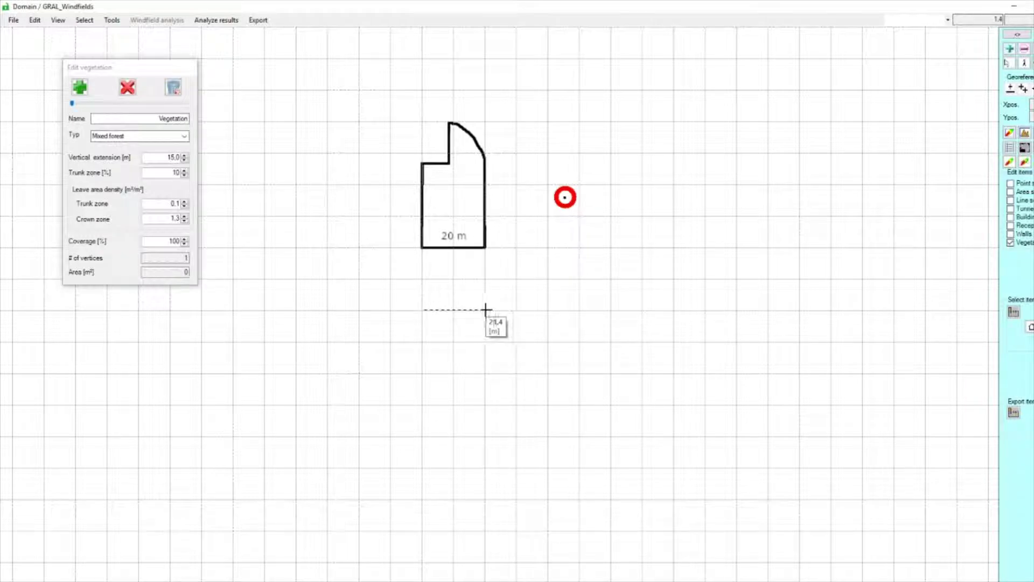
pyautogui.click(484, 310)
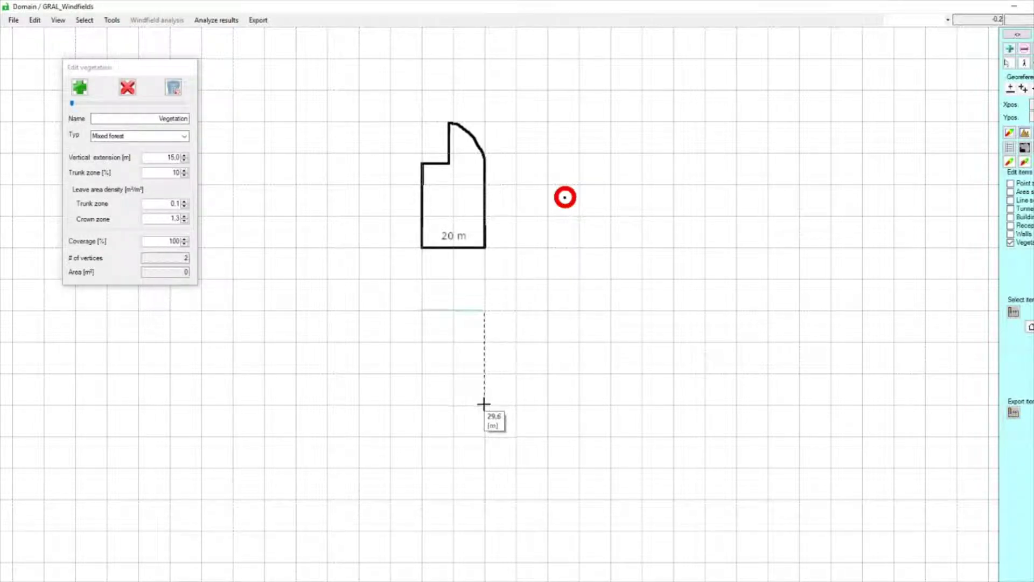
pyautogui.click(485, 437)
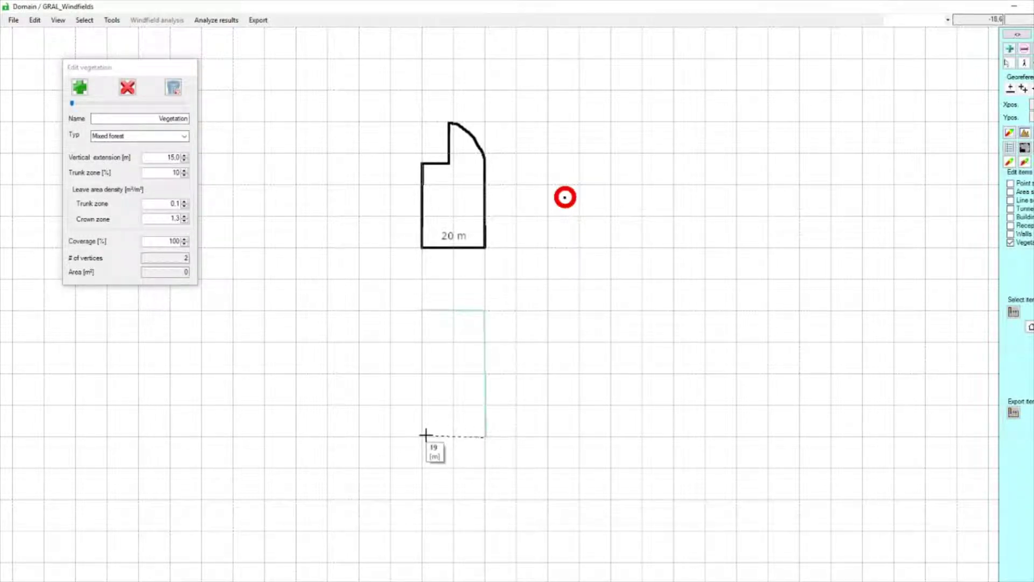
pyautogui.doubleClick(422, 437)
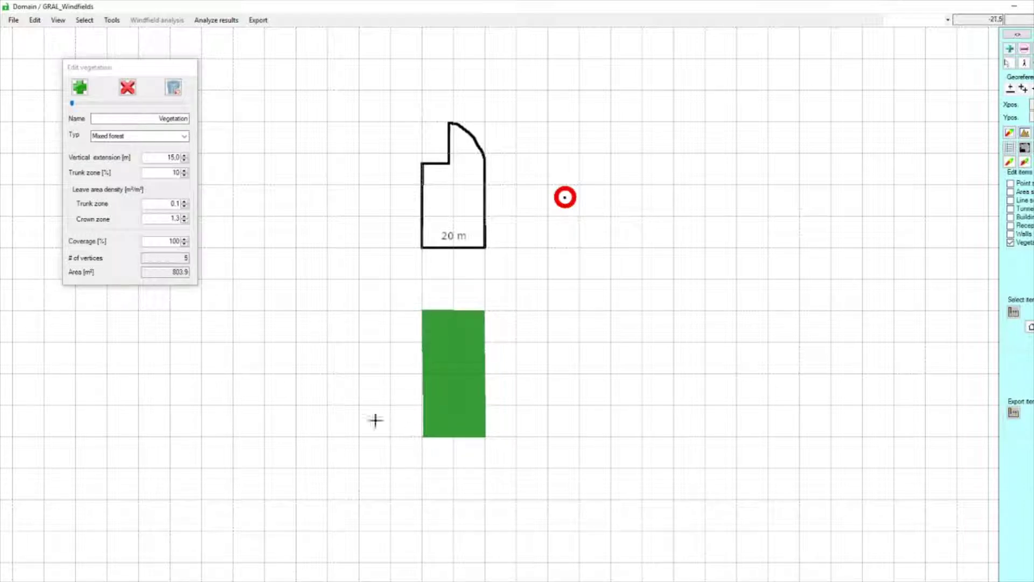
pyautogui.click(1018, 244)
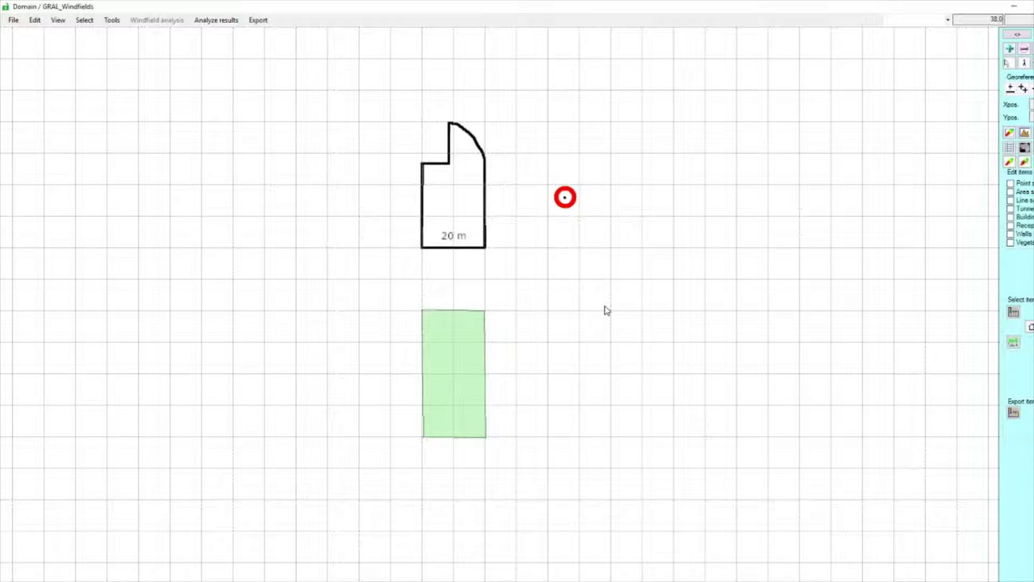
# Drag the GRAL domain rectangle around the building, point source and forest area
pyautogui.scroll(-1, 553, 323)
pyautogui.scroll(-1, 555, 323)
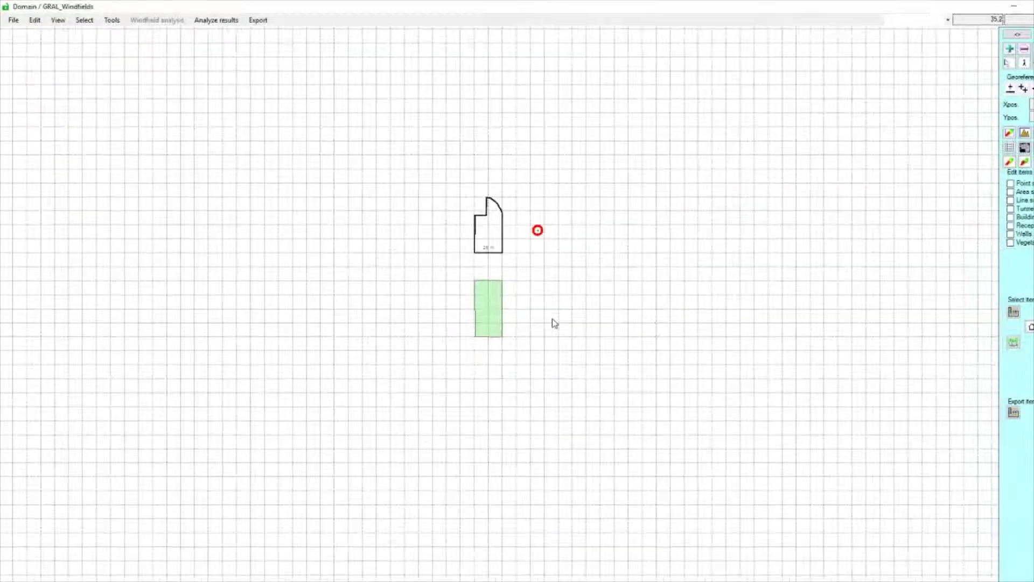
pyautogui.click(1010, 133)
pyautogui.moveTo(224, 97); pyautogui.dragTo(637, 412)
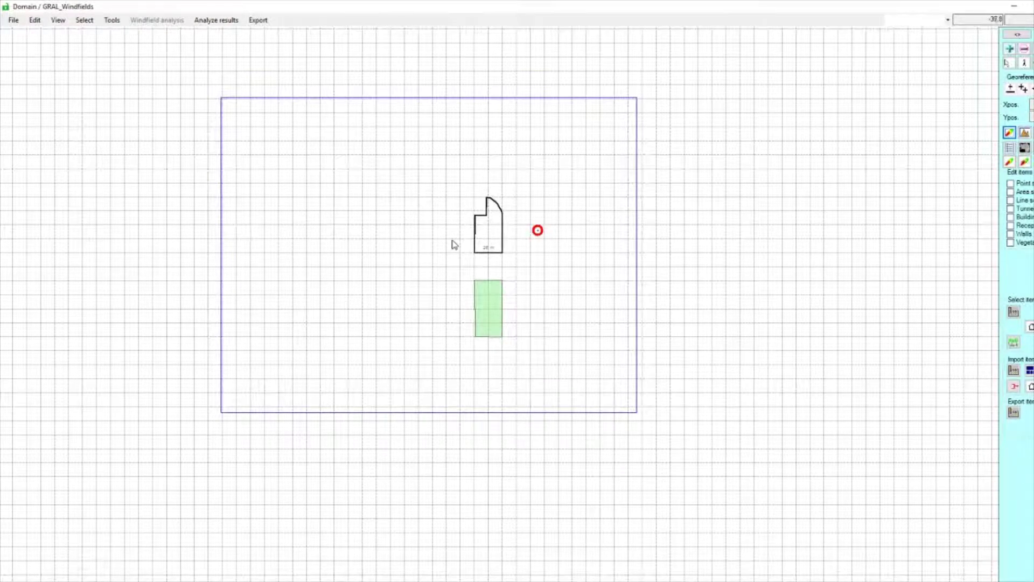
pyautogui.scroll(3, 452, 243)
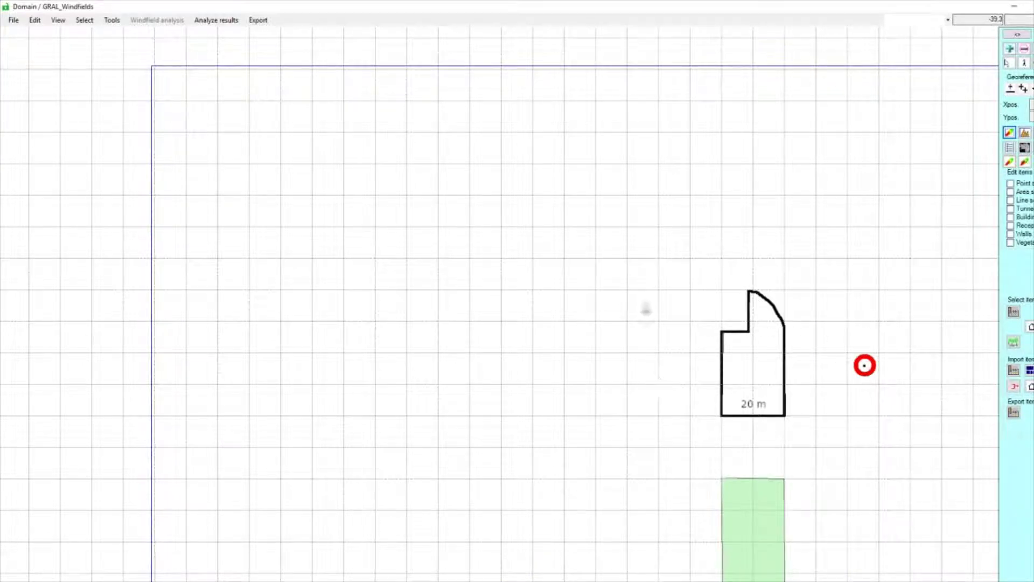
pyautogui.scroll(-2, 683, 240)
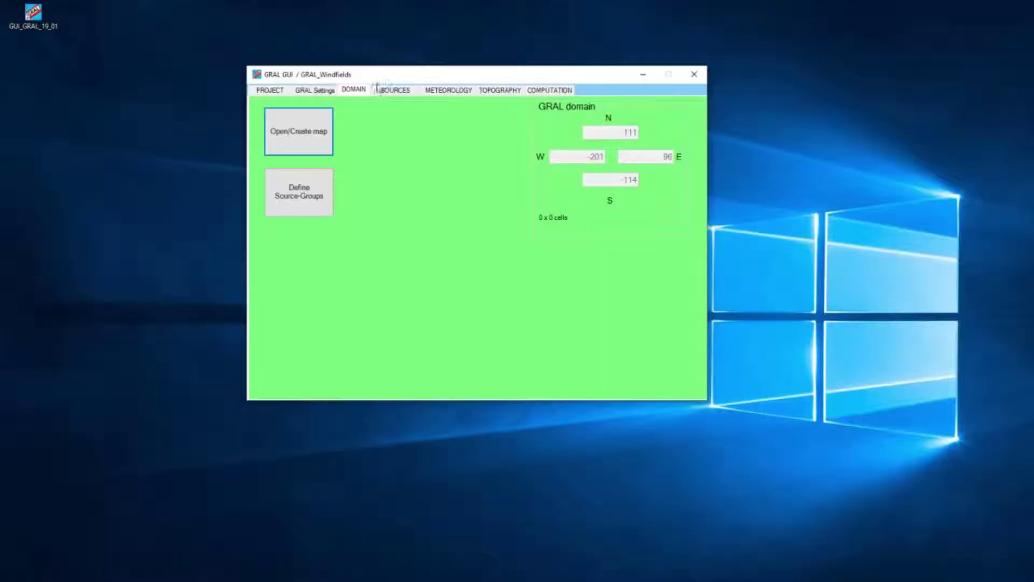
# Add source group 1: 1 to the groups used in the simulation
pyautogui.click(395, 89)
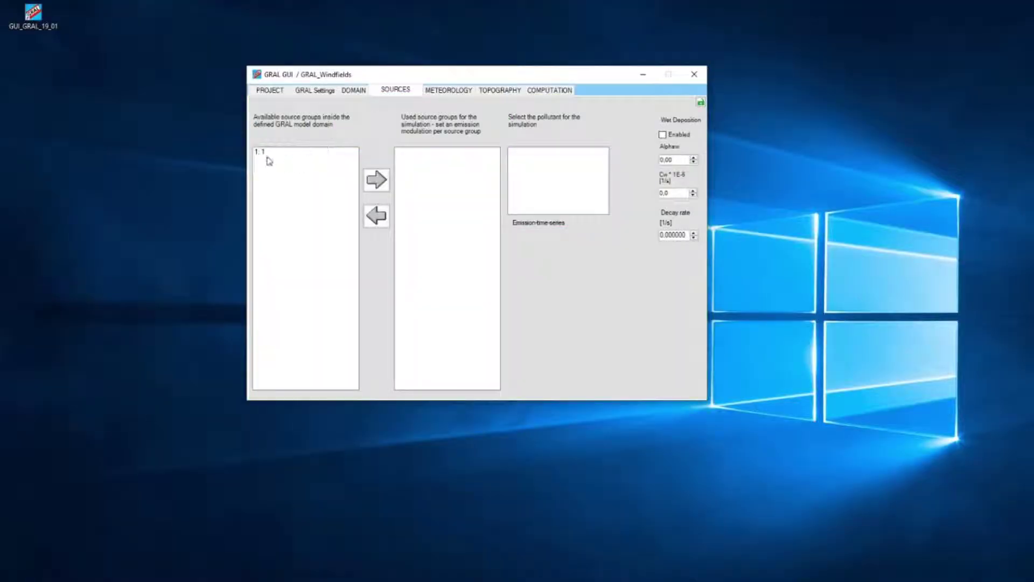
pyautogui.click(270, 153)
pyautogui.click(376, 180)
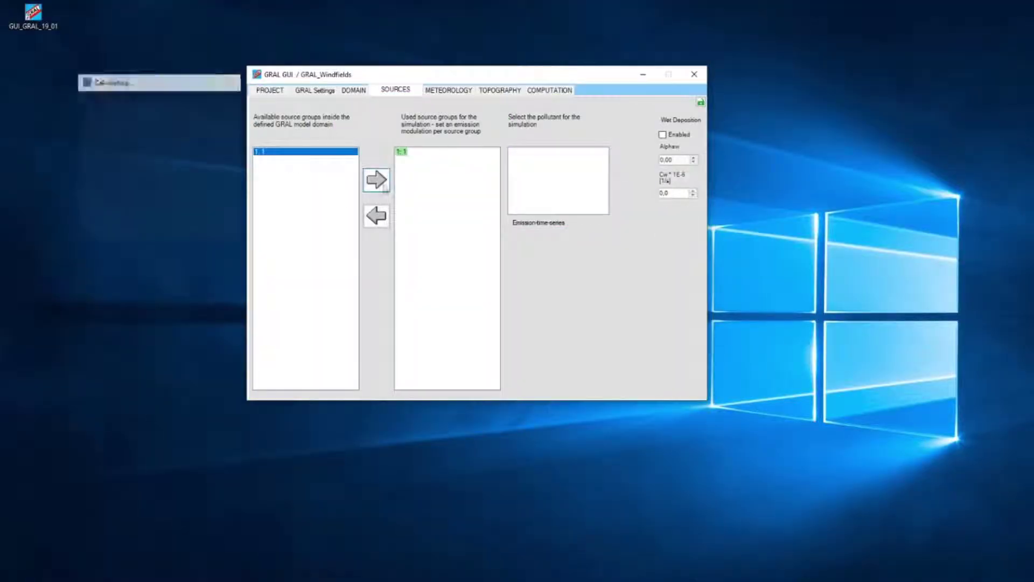
# Load MyMeteo.met with default classification and 8 wind speed classes
pyautogui.click(460, 92)
pyautogui.click(313, 116)
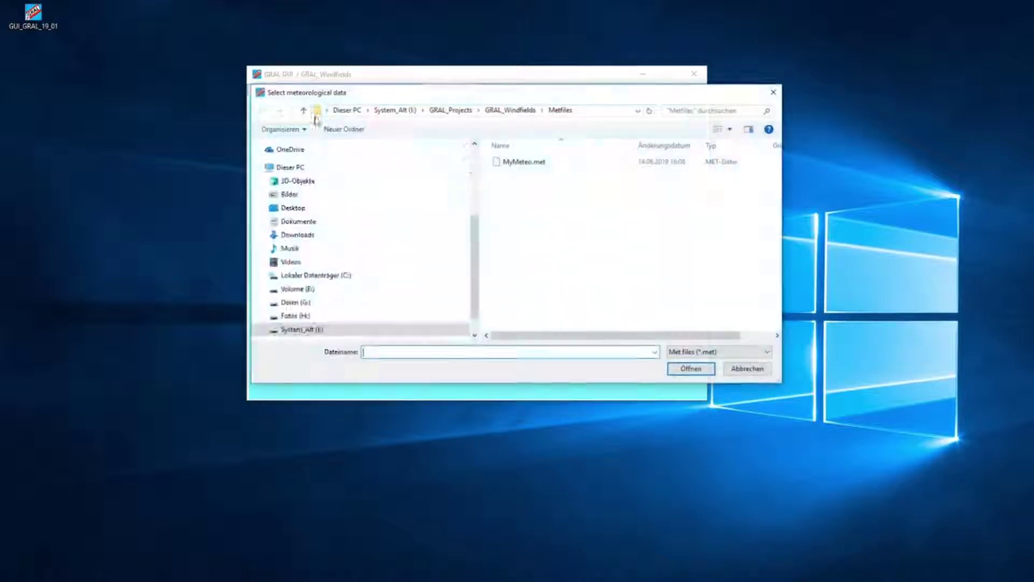
pyautogui.doubleClick(515, 163)
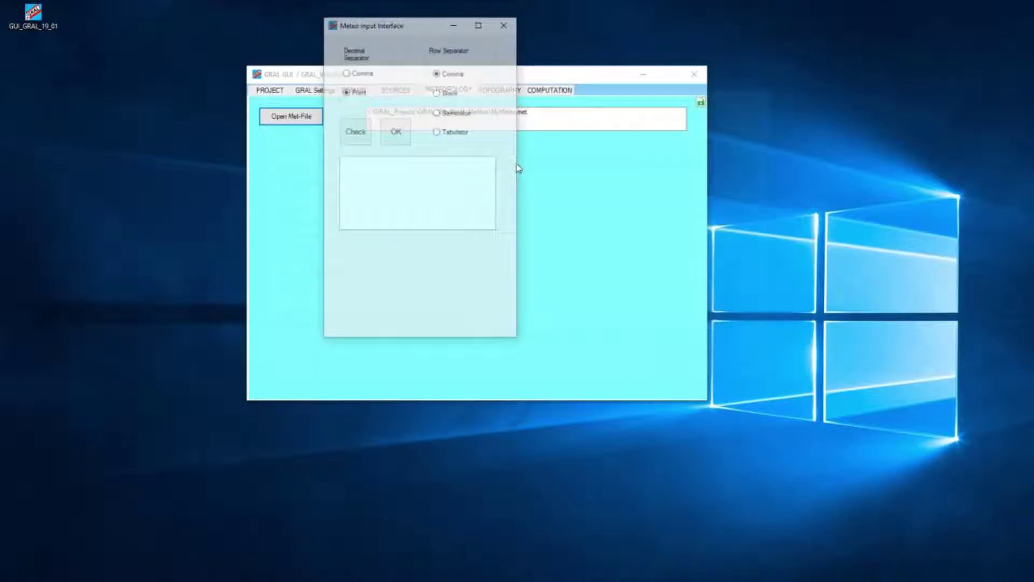
pyautogui.click(363, 134)
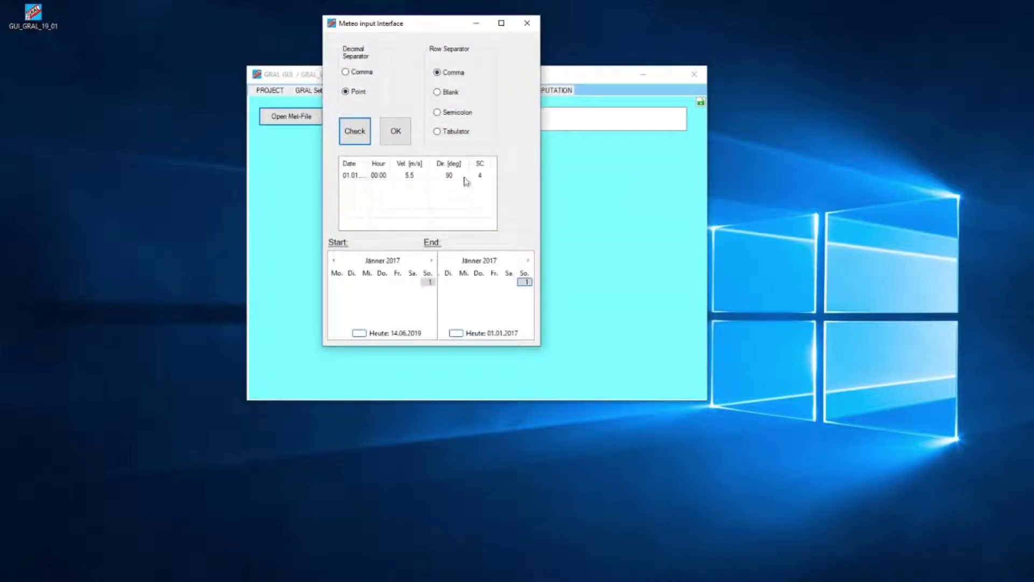
pyautogui.click(397, 135)
pyautogui.click(316, 146)
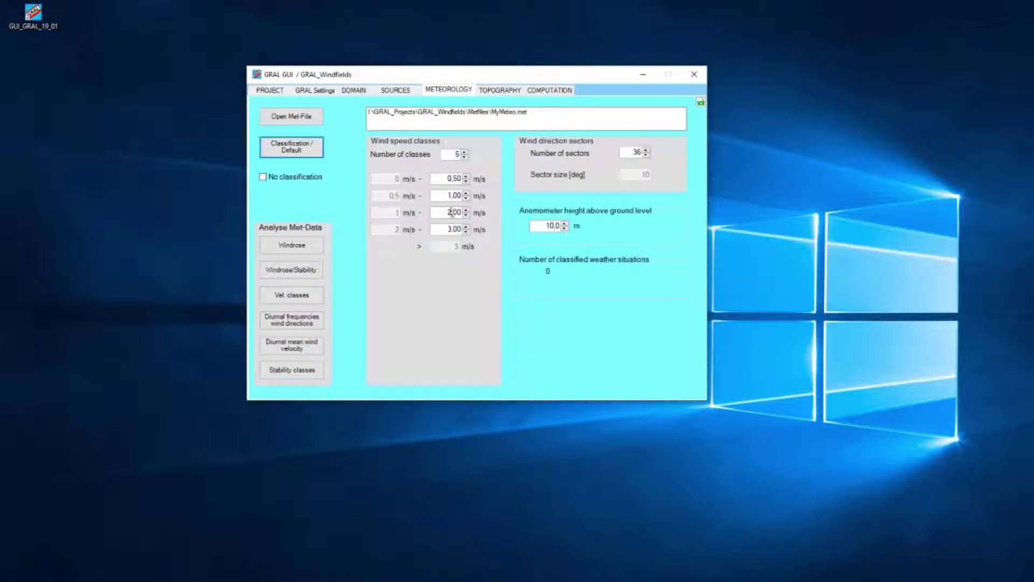
pyautogui.tripleClick(465, 153)
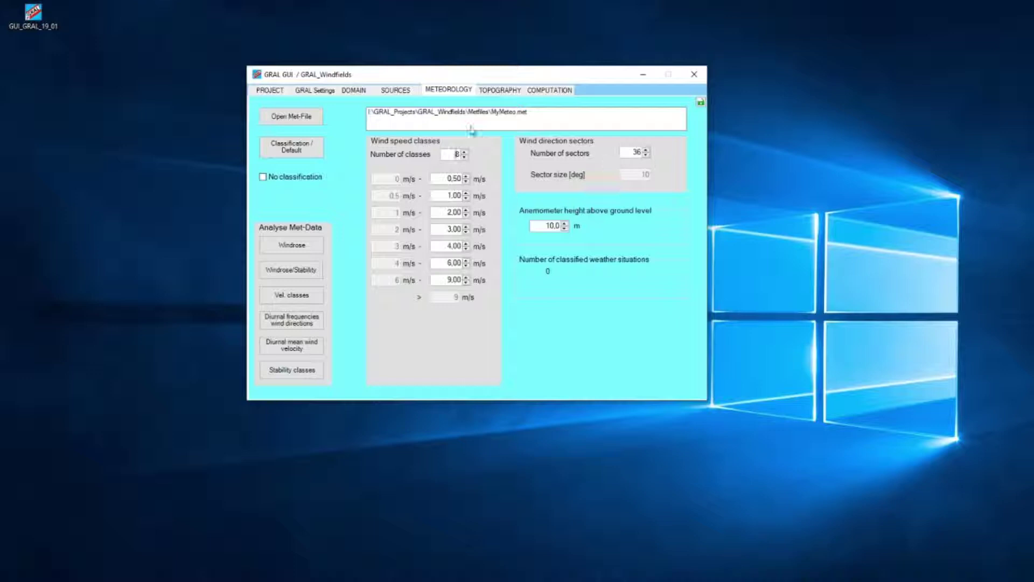
pyautogui.click(549, 89)
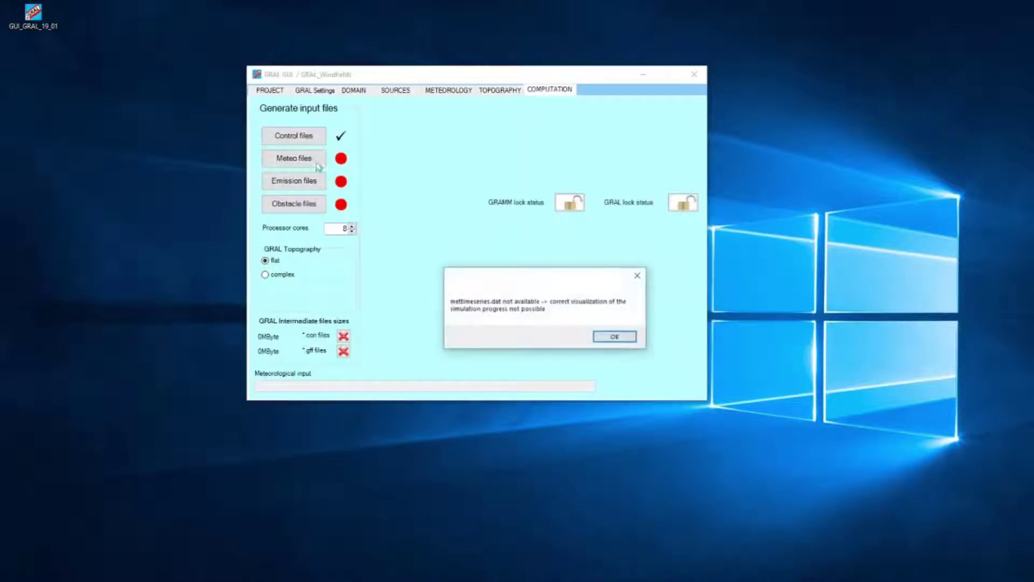
# Generate the meteo, emission and obstacle input files, deleting previous results
pyautogui.click(610, 334)
pyautogui.click(315, 161)
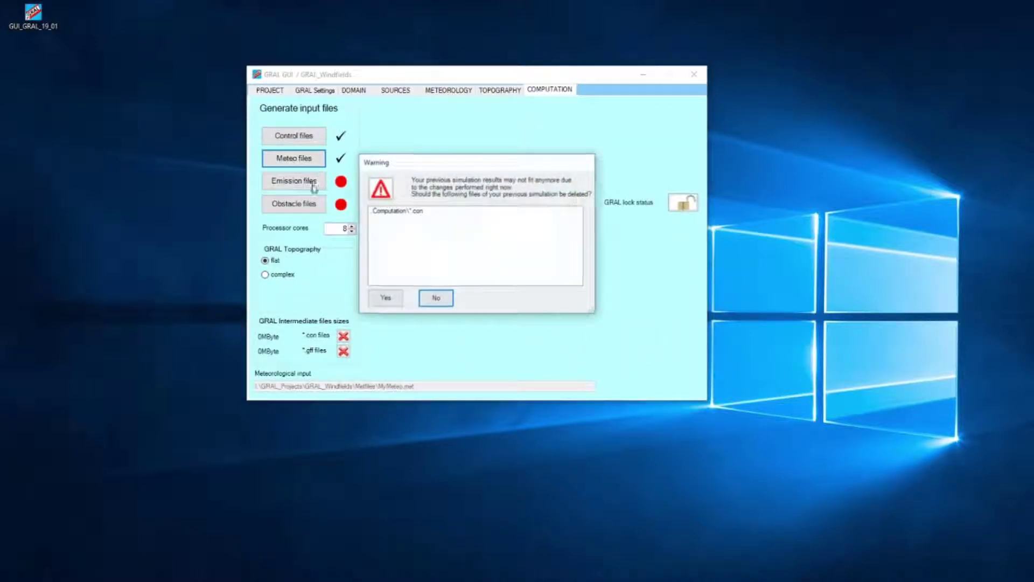
pyautogui.click(386, 297)
pyautogui.click(316, 186)
pyautogui.click(545, 335)
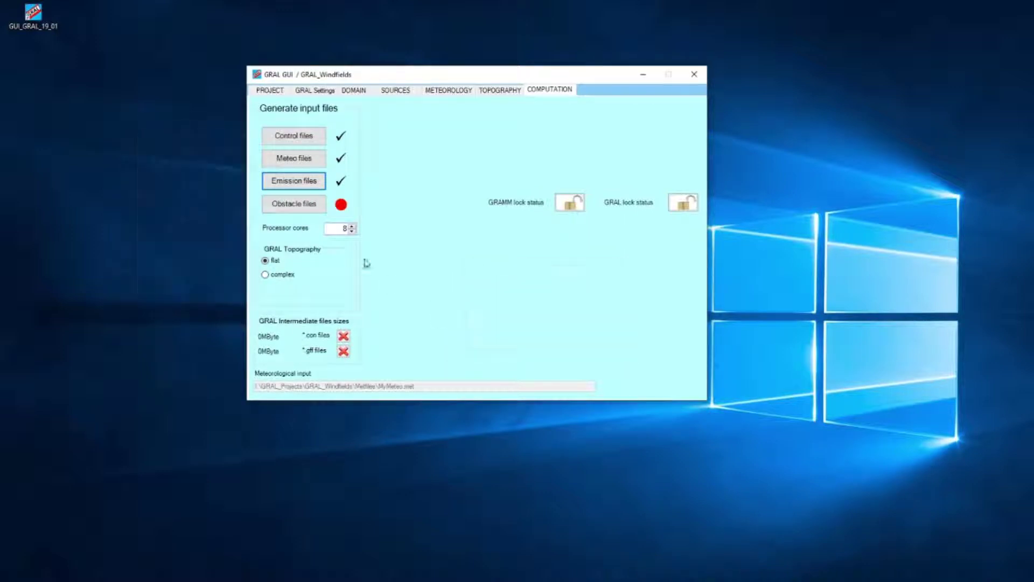
pyautogui.click(313, 204)
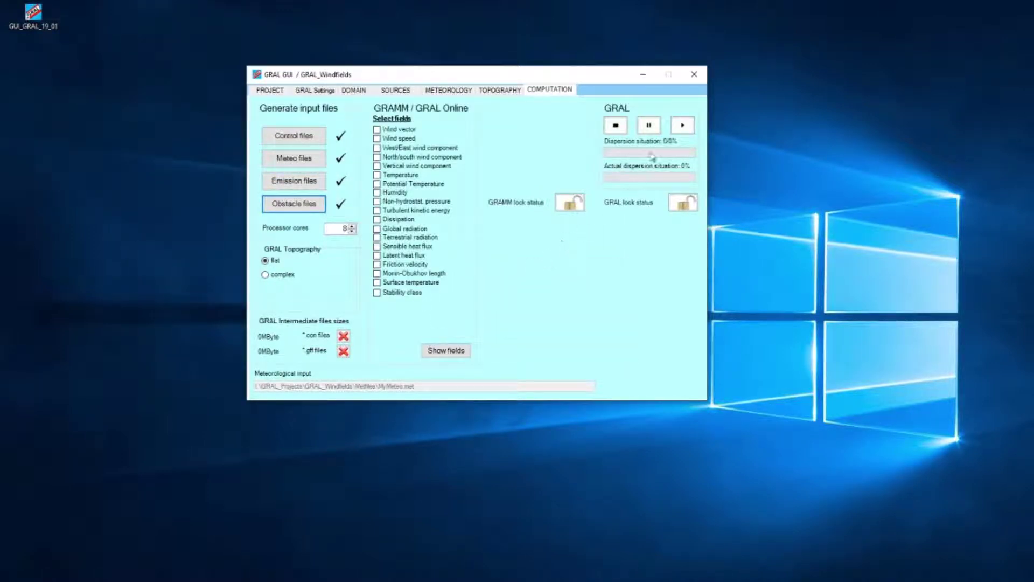
# Launch the GRAL executable and follow the simulation in its console
pyautogui.click(683, 125)
pyautogui.doubleClick(539, 167)
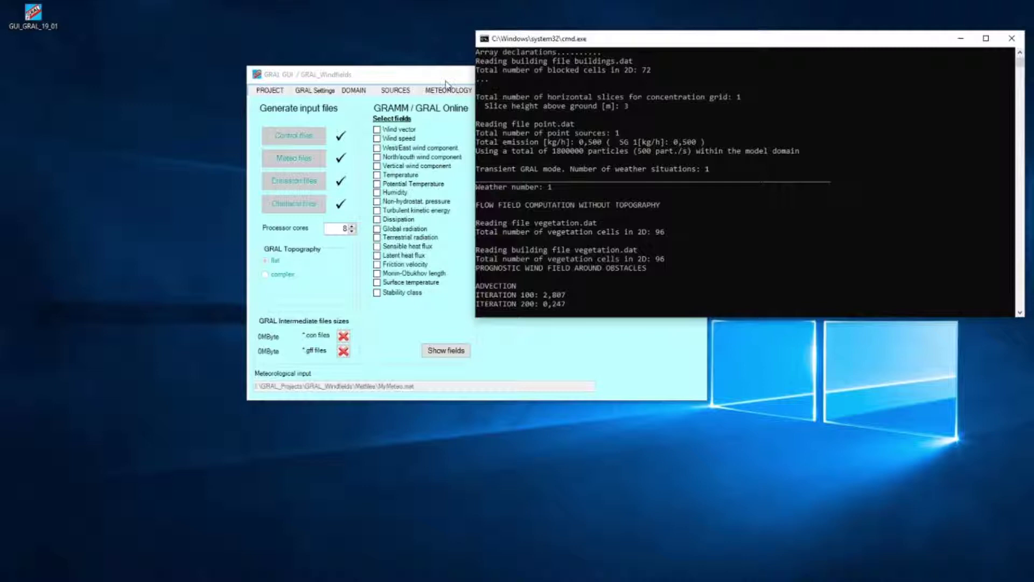
pyautogui.moveTo(446, 78); pyautogui.dragTo(284, 105)
pyautogui.click(649, 53)
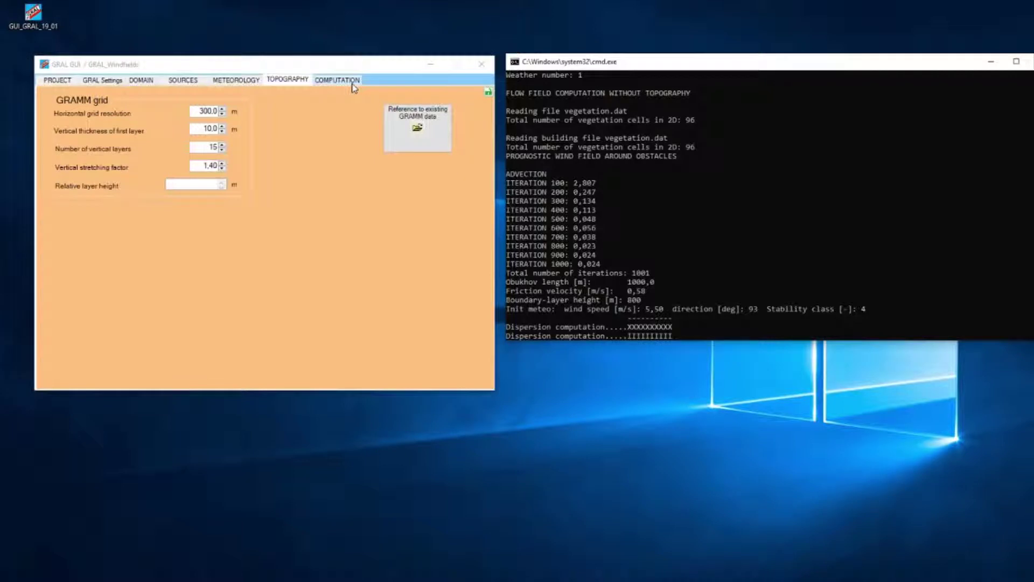
# Compute mean, max and daily-max concentrations for source group 1: 1 from the 48.2 s GRAL run
pyautogui.click(347, 80)
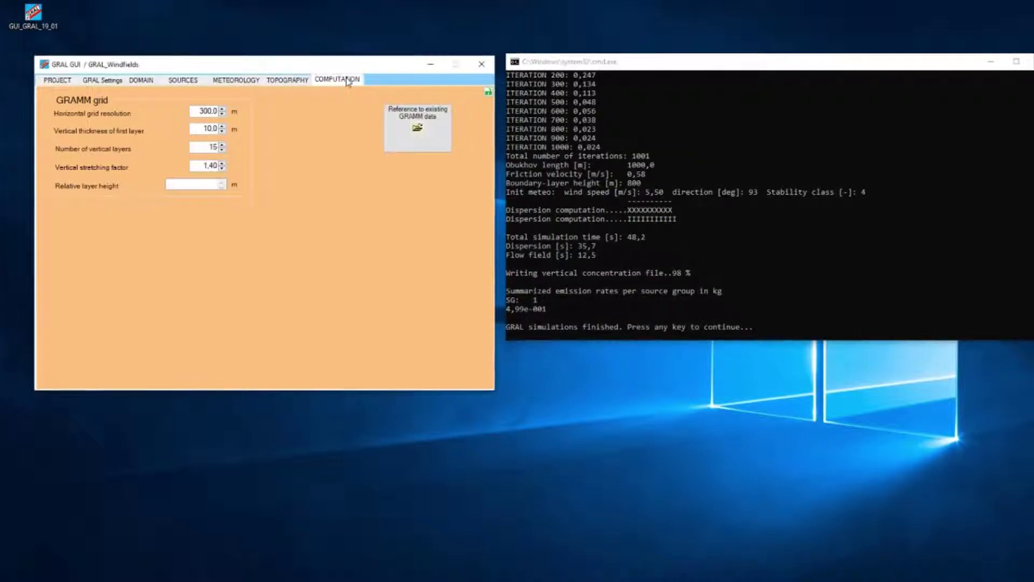
pyautogui.click(453, 249)
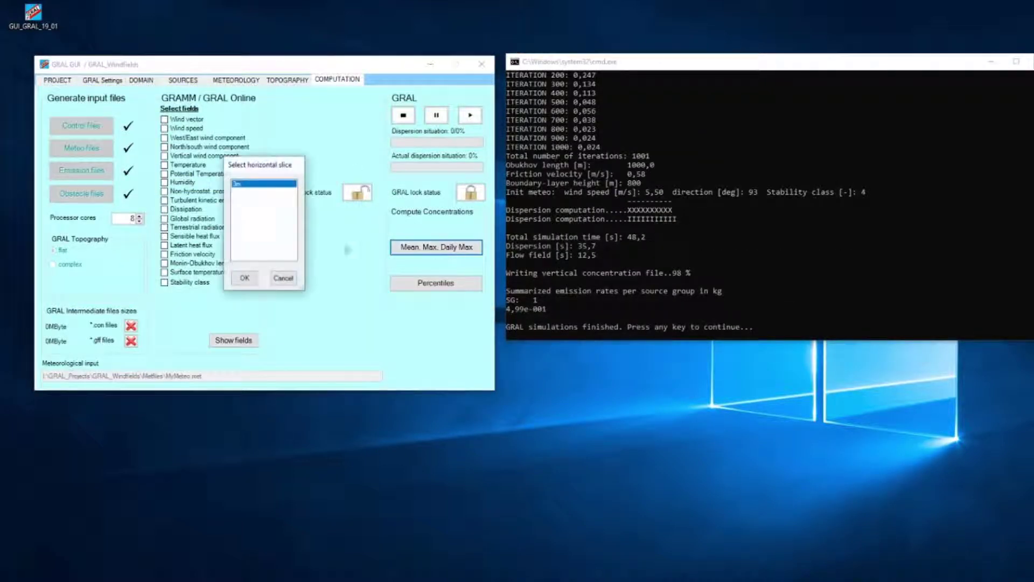
pyautogui.click(245, 278)
pyautogui.click(273, 227)
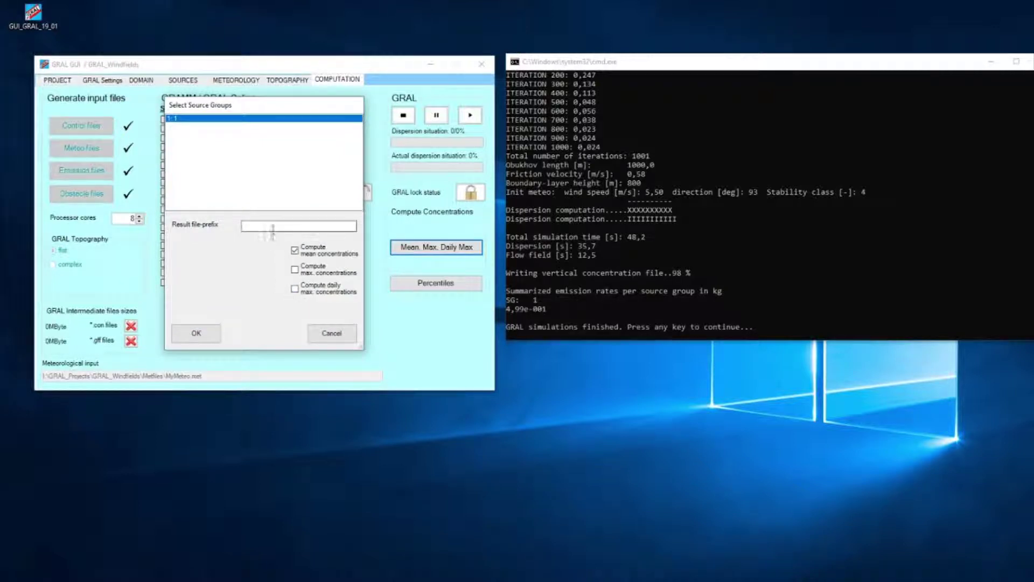
pyautogui.click(196, 333)
pyautogui.click(175, 91)
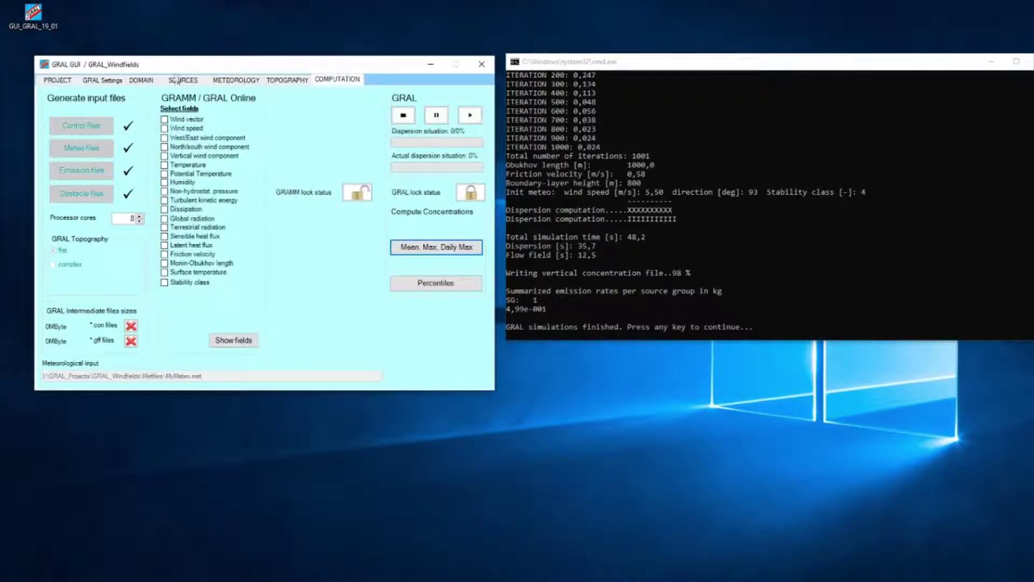
pyautogui.click(141, 80)
# Draw wind vector map Vectormap5 at 5 m height for dispersion situation 1 (95°, 5.5 m/s)
pyautogui.click(101, 131)
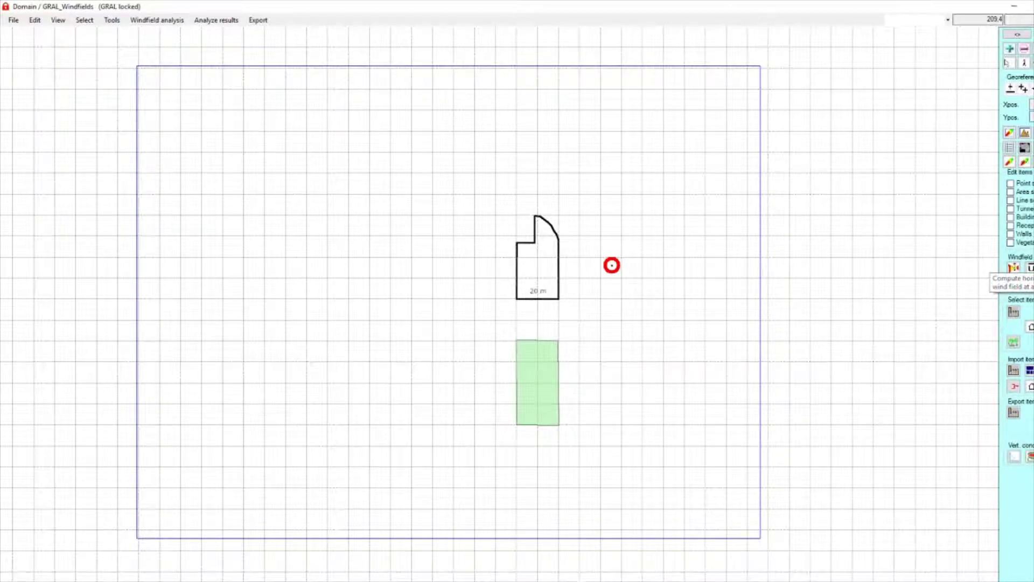
pyautogui.click(1014, 268)
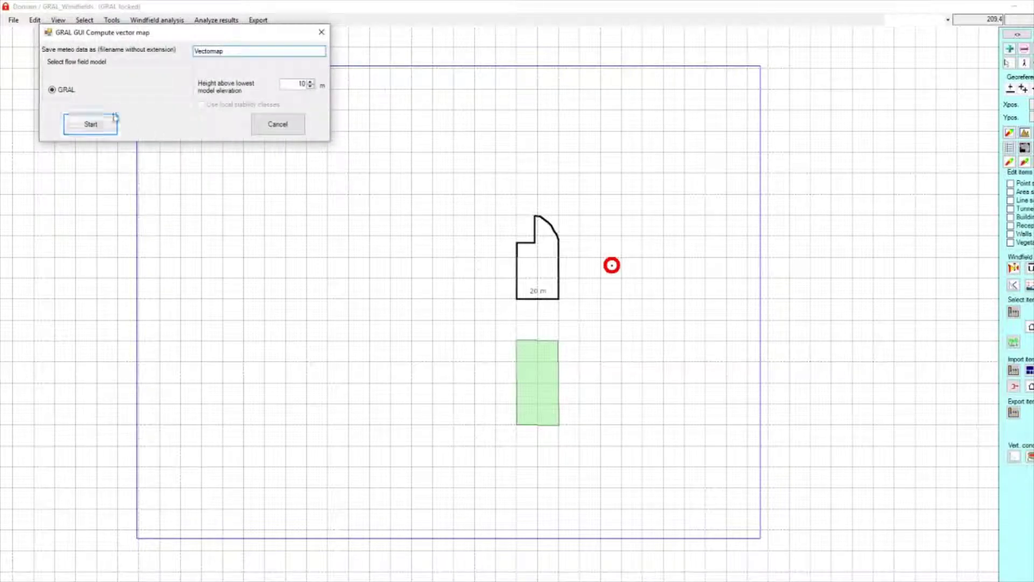
pyautogui.click(237, 52)
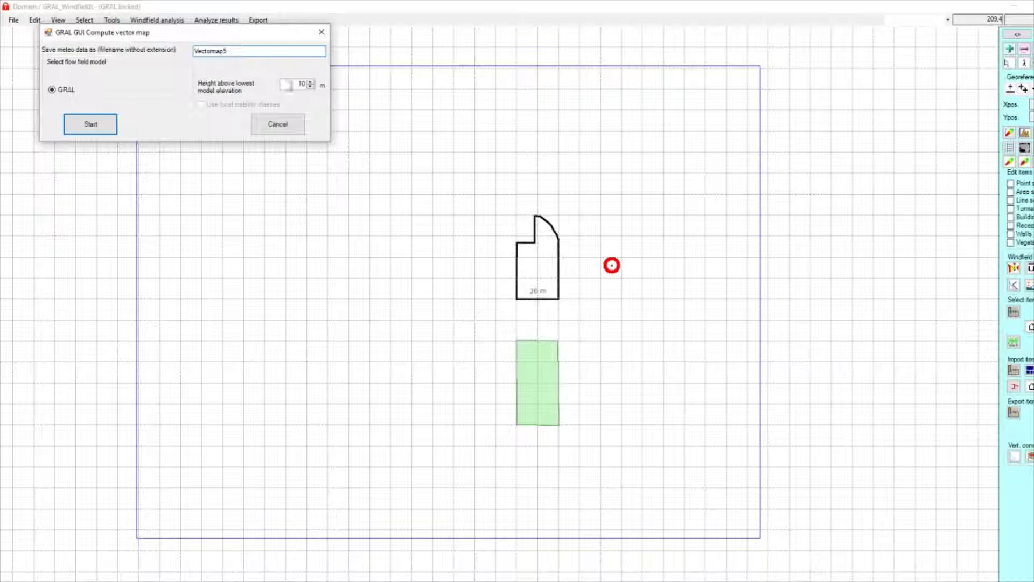
pyautogui.click(311, 86)
pyautogui.click(100, 124)
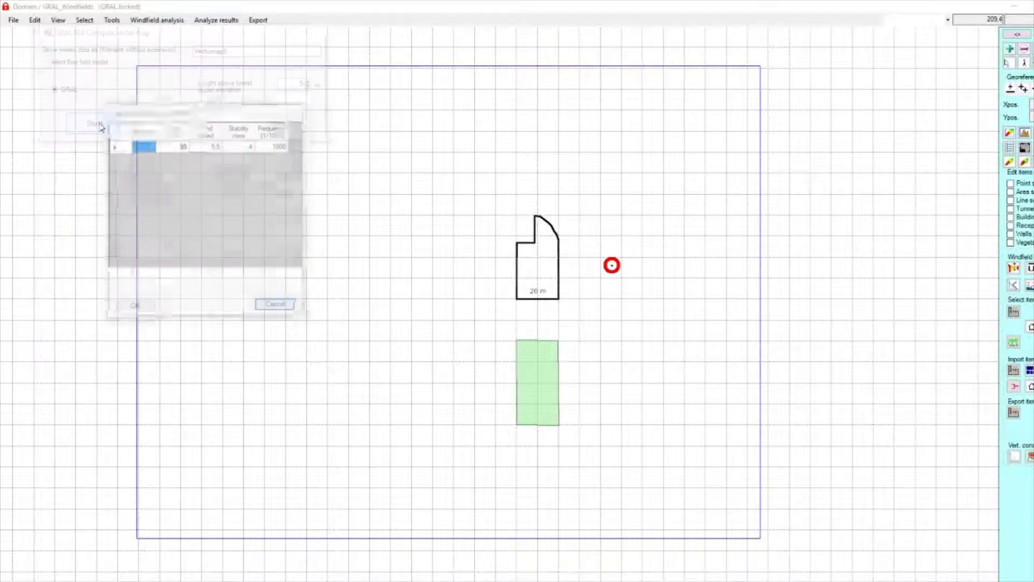
pyautogui.click(119, 147)
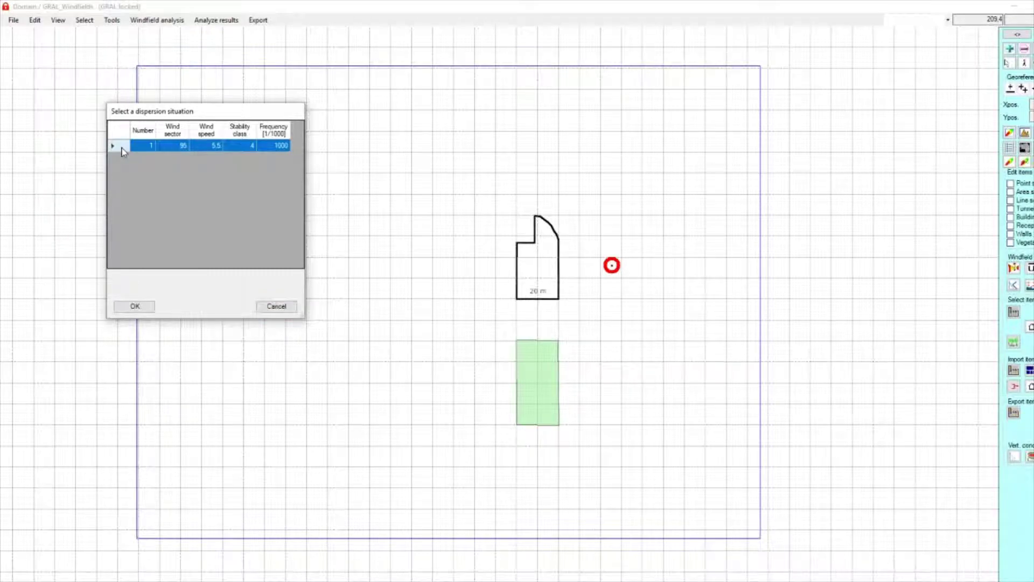
pyautogui.press('Return')
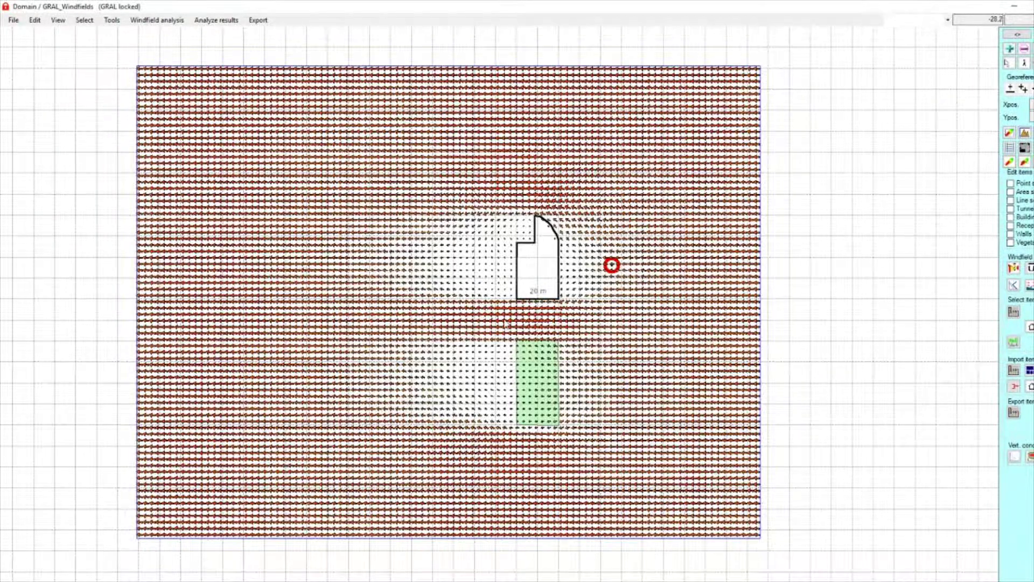
# Zoom the map in and out to inspect the 5 m wind vectors around the building and forest
pyautogui.scroll(1, 557, 306)
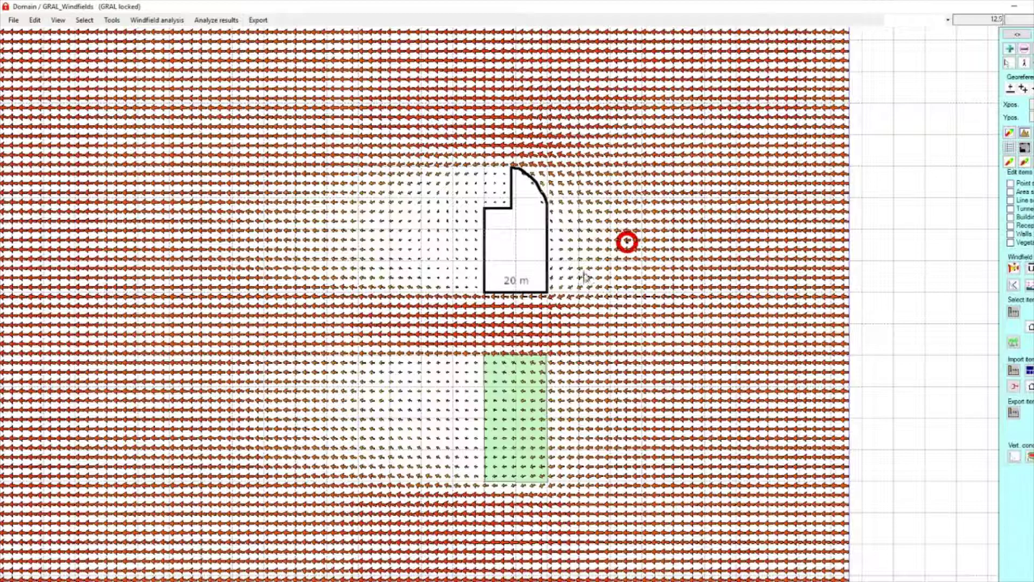
pyautogui.scroll(1, 585, 278)
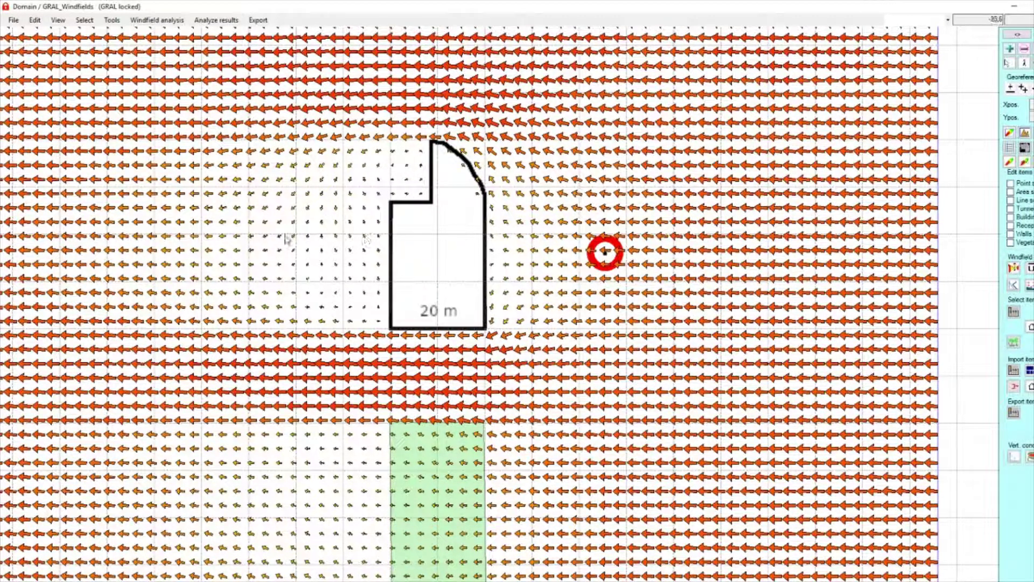
pyautogui.scroll(1, 401, 180)
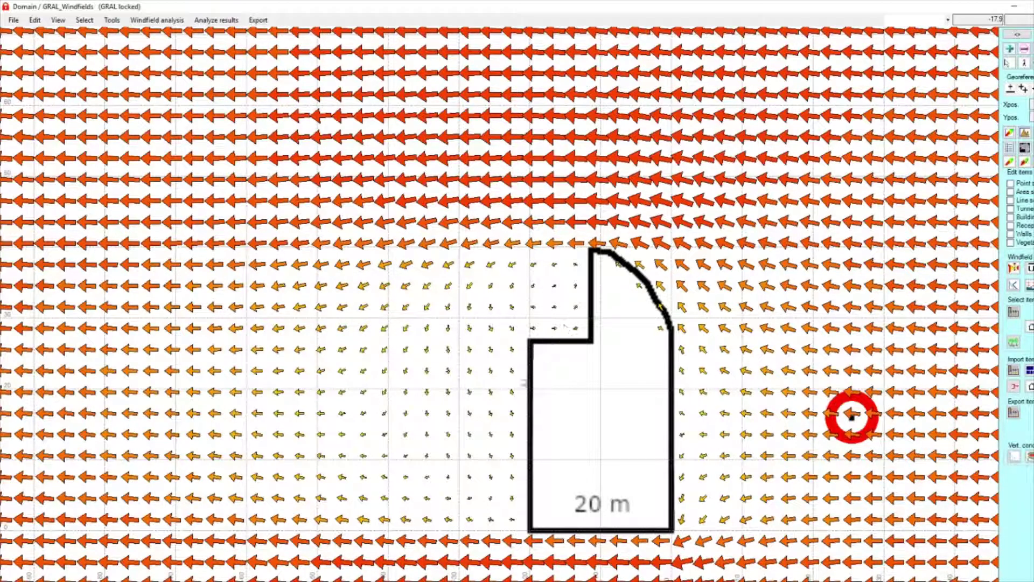
pyautogui.scroll(-1, 799, 266)
pyautogui.scroll(-1, 734, 176)
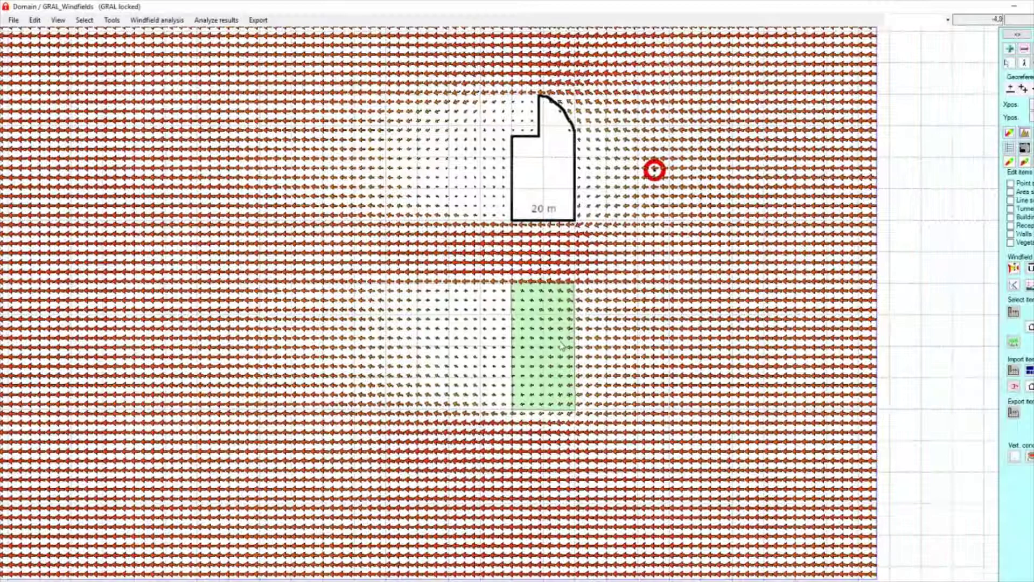
pyautogui.scroll(1, 579, 350)
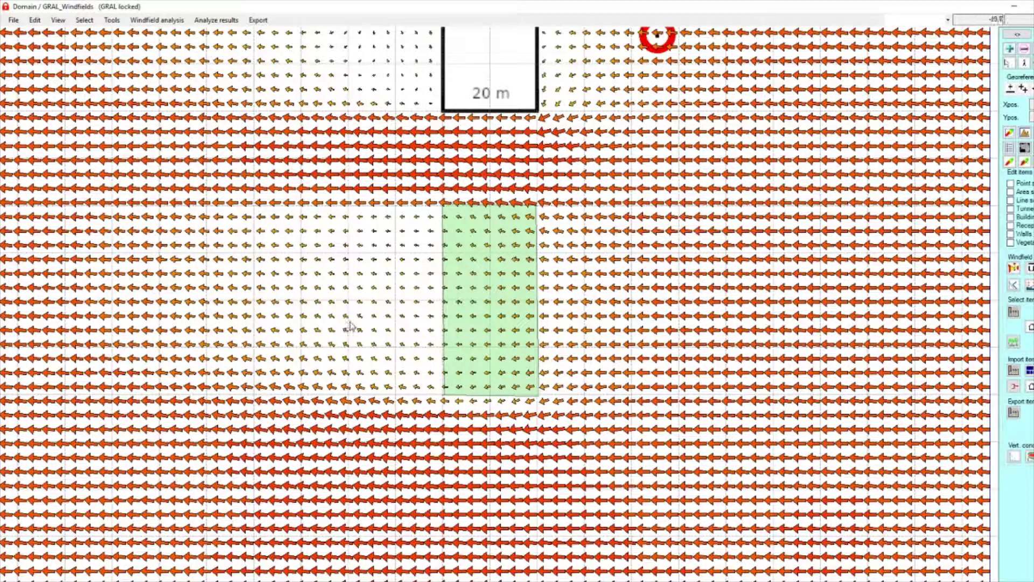
pyautogui.scroll(-2, 348, 329)
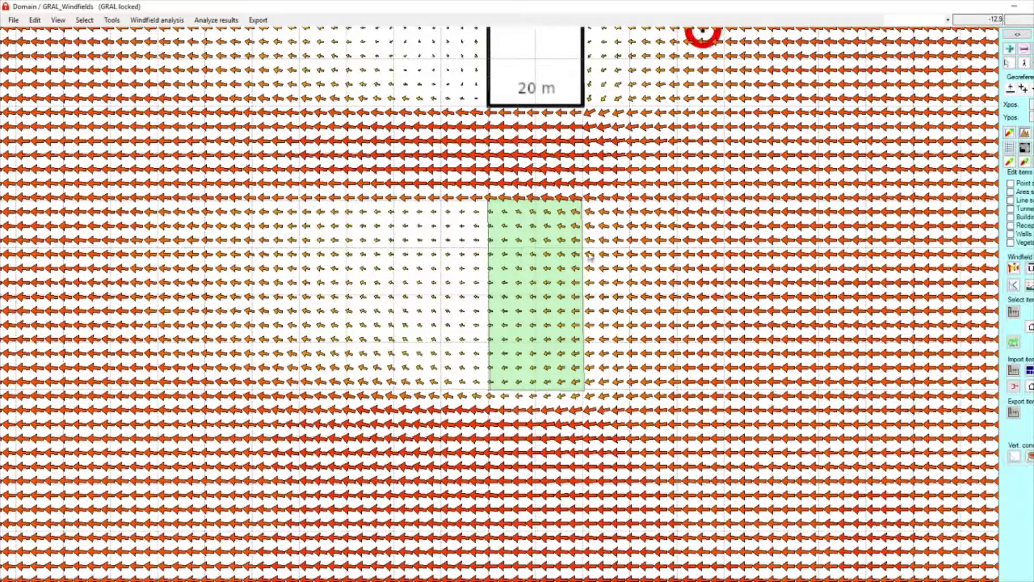
pyautogui.scroll(-2, 511, 305)
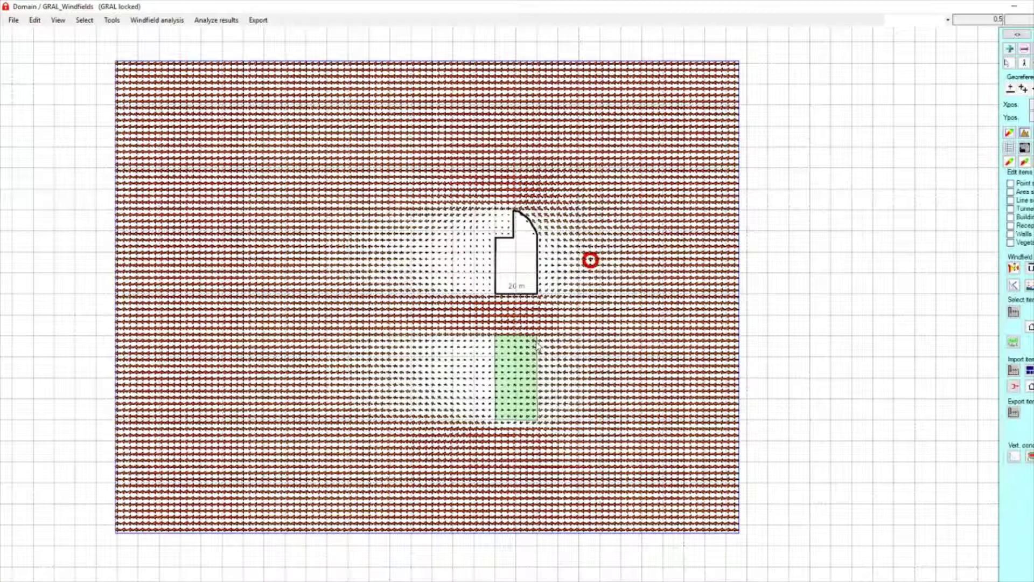
# Hide the Vectormap5 wind vector layer in the object manager
pyautogui.click(1009, 147)
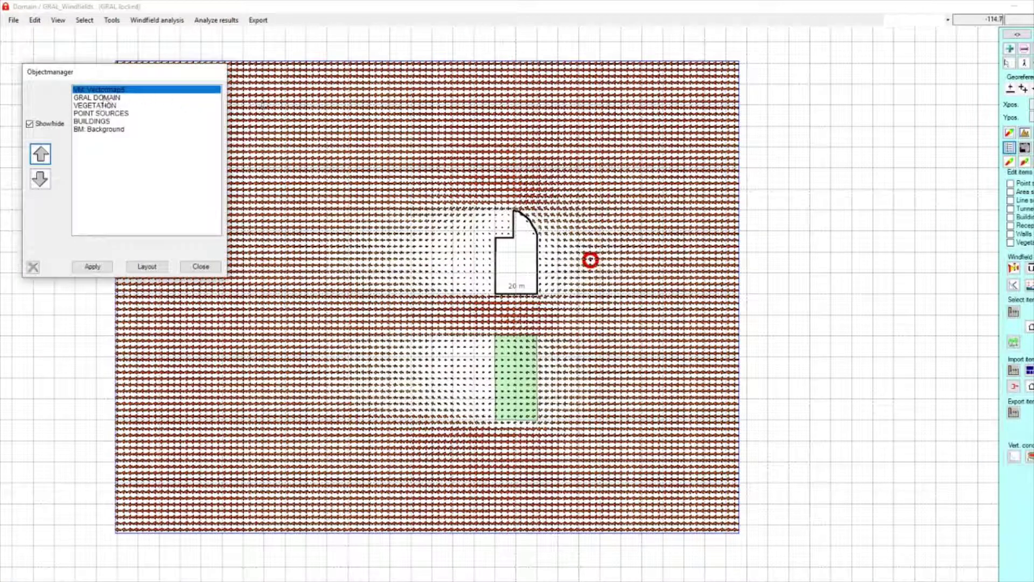
pyautogui.click(30, 123)
pyautogui.click(92, 266)
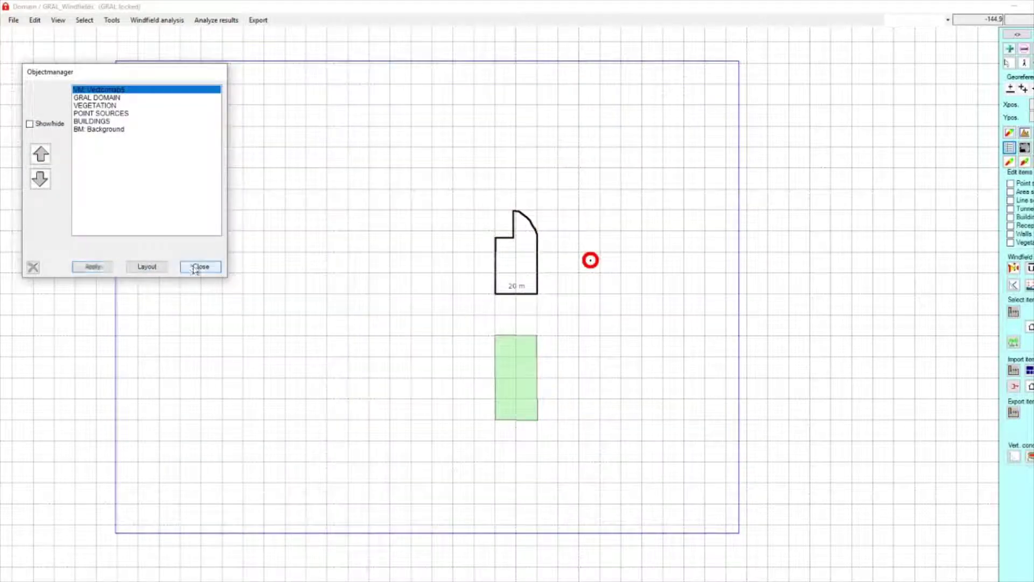
pyautogui.click(195, 267)
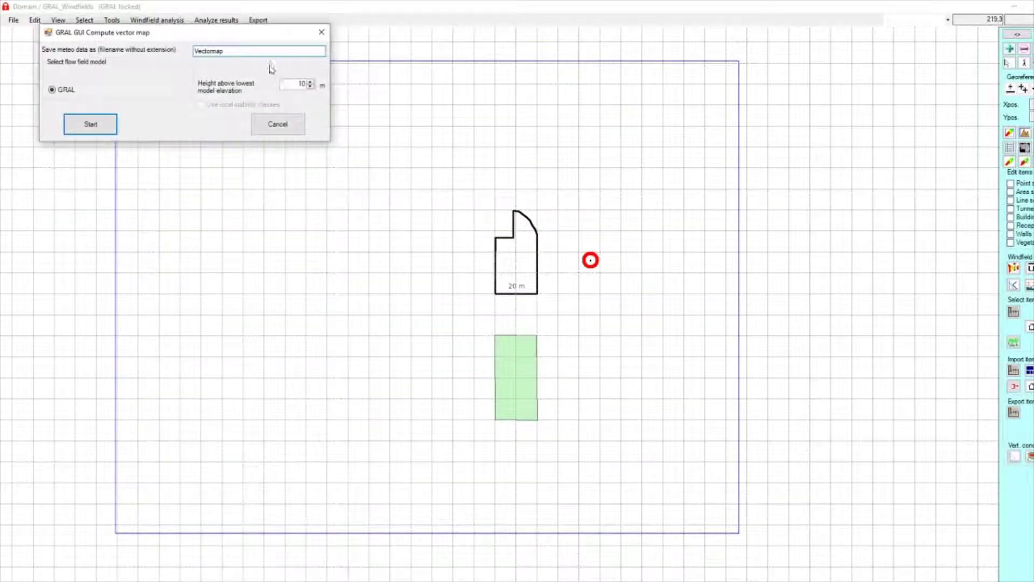
# Compute wind vector map Vectormap25 at 25 m height for dispersion situation 1
pyautogui.click(310, 84)
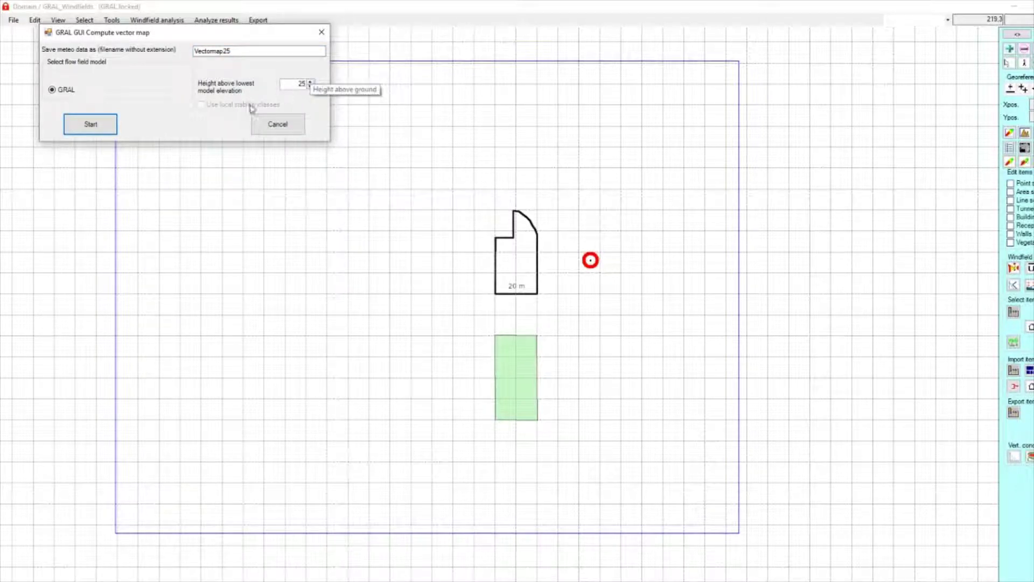
pyautogui.click(91, 125)
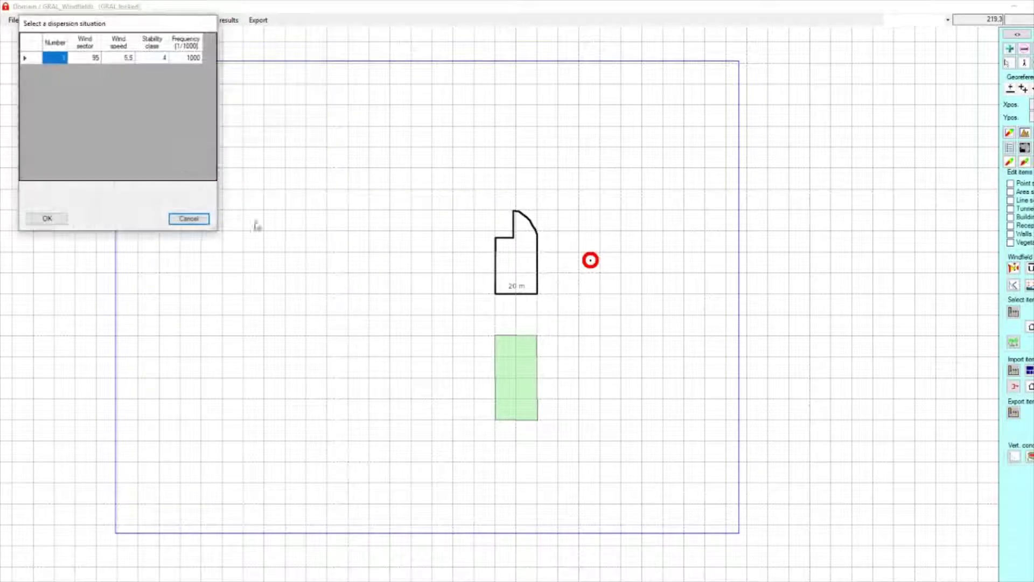
pyautogui.doubleClick(25, 58)
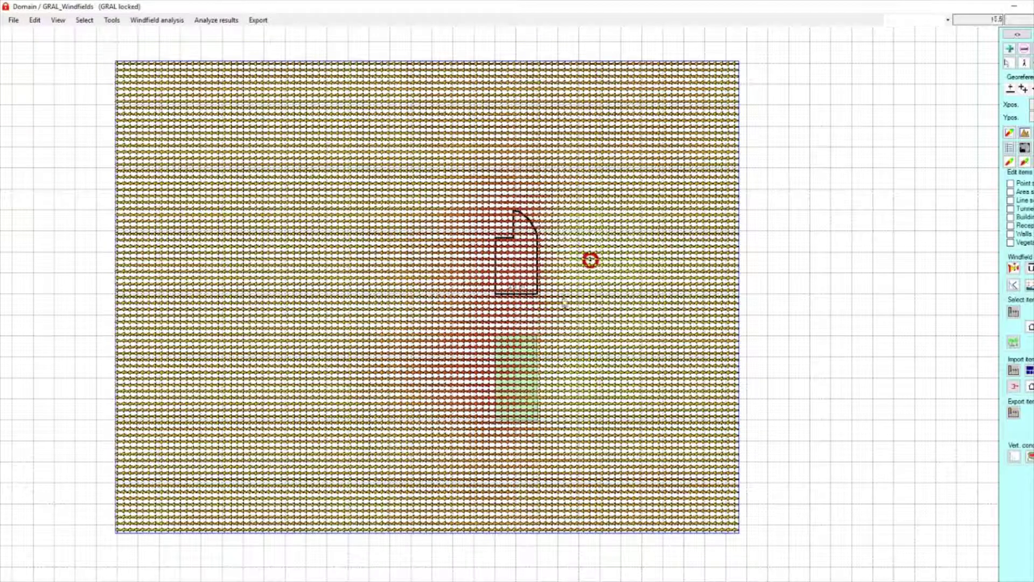
pyautogui.scroll(1, 539, 315)
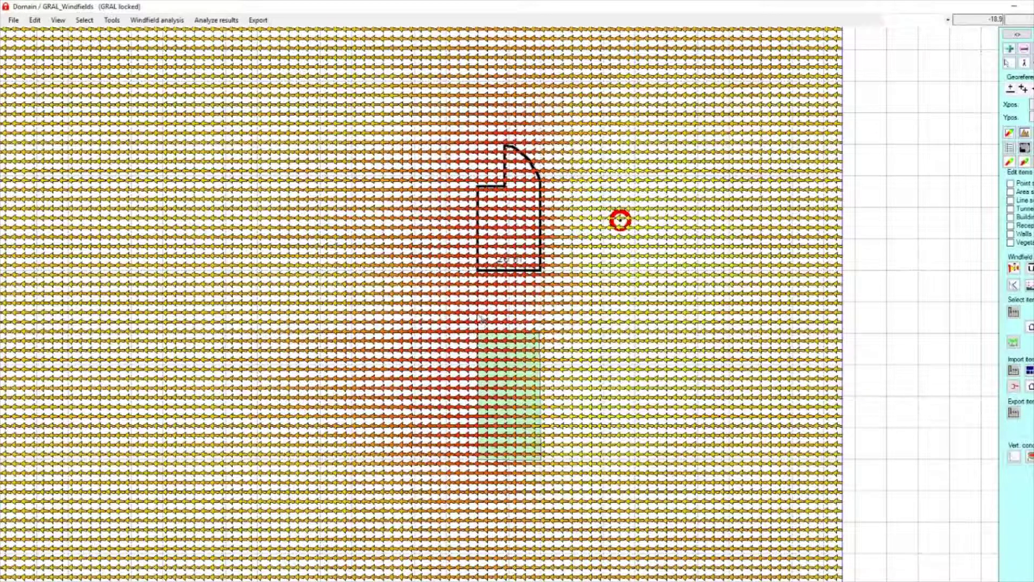
pyautogui.scroll(-1, 526, 377)
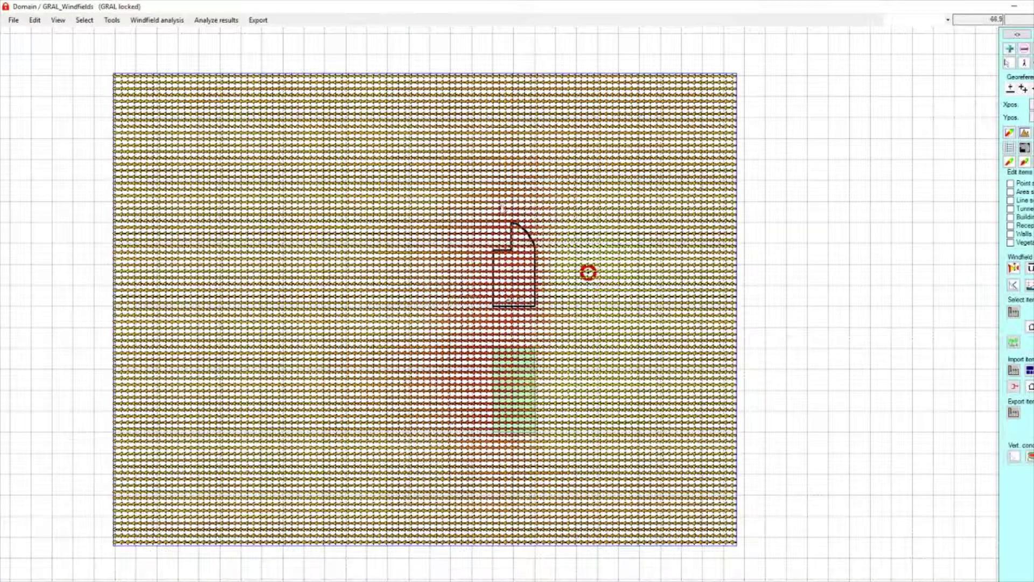
pyautogui.click(1009, 148)
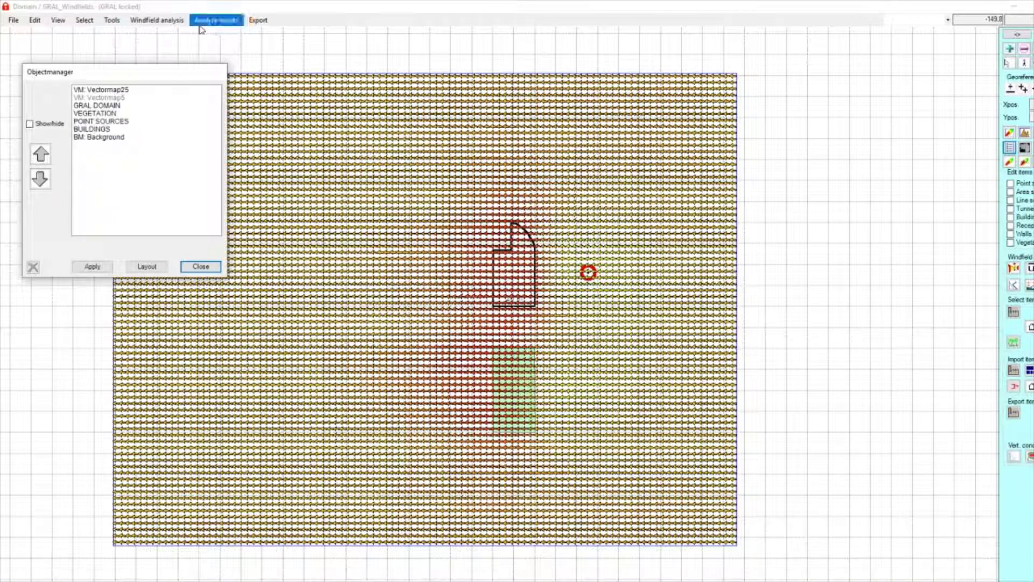
# Delete the Vectormap25 and Vectormap5 layers from the map
pyautogui.click(111, 90)
pyautogui.click(33, 266)
pyautogui.click(84, 267)
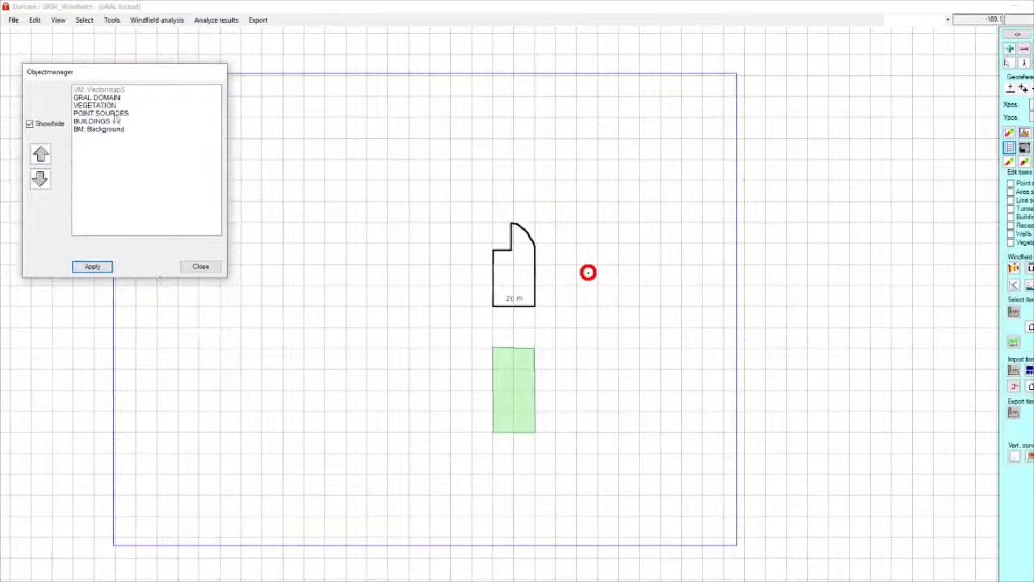
pyautogui.click(108, 90)
pyautogui.click(34, 267)
pyautogui.click(200, 267)
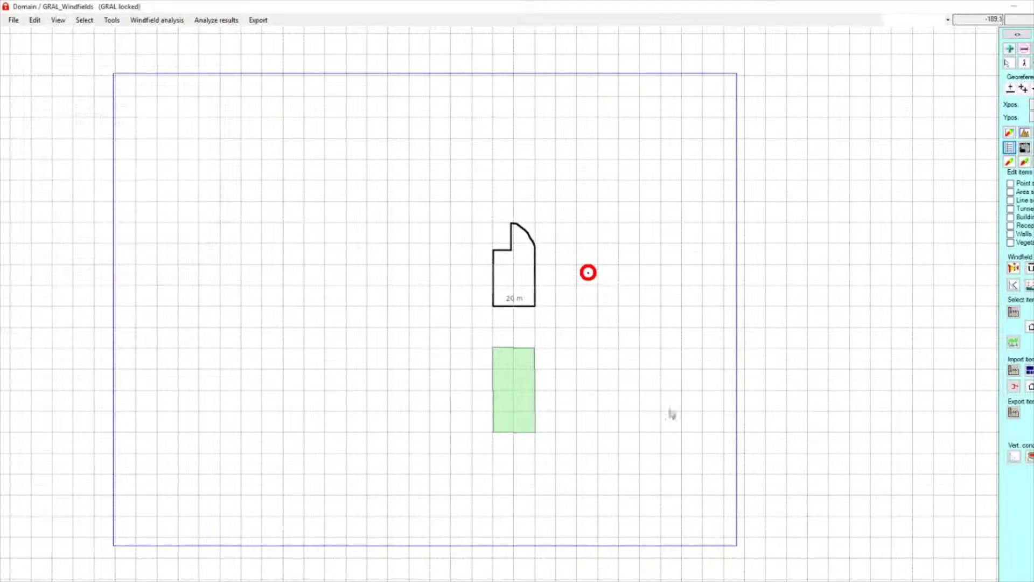
# Draw a section line through the building and show the situation 1 wind field near ground
pyautogui.click(1029, 287)
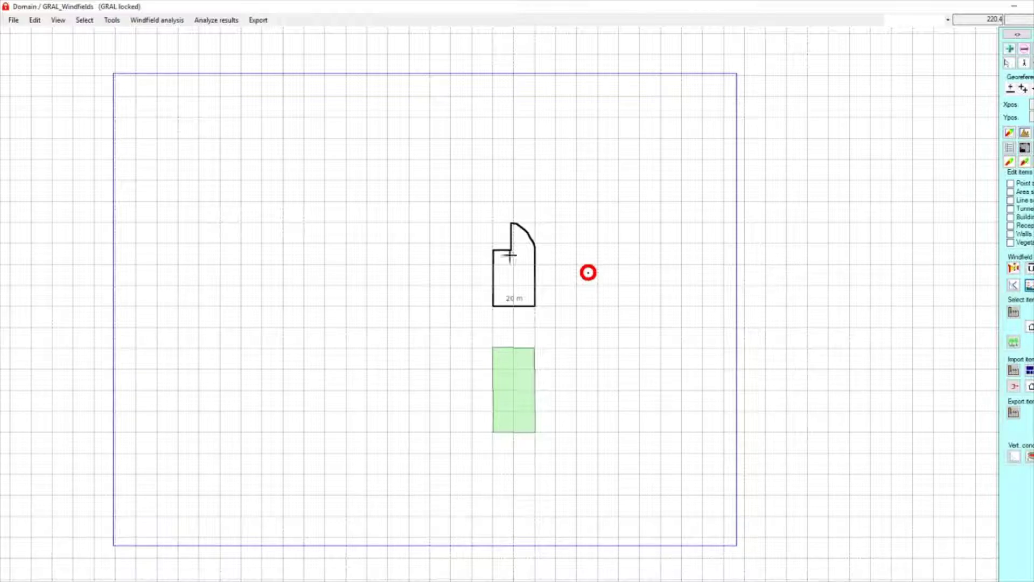
pyautogui.click(386, 264)
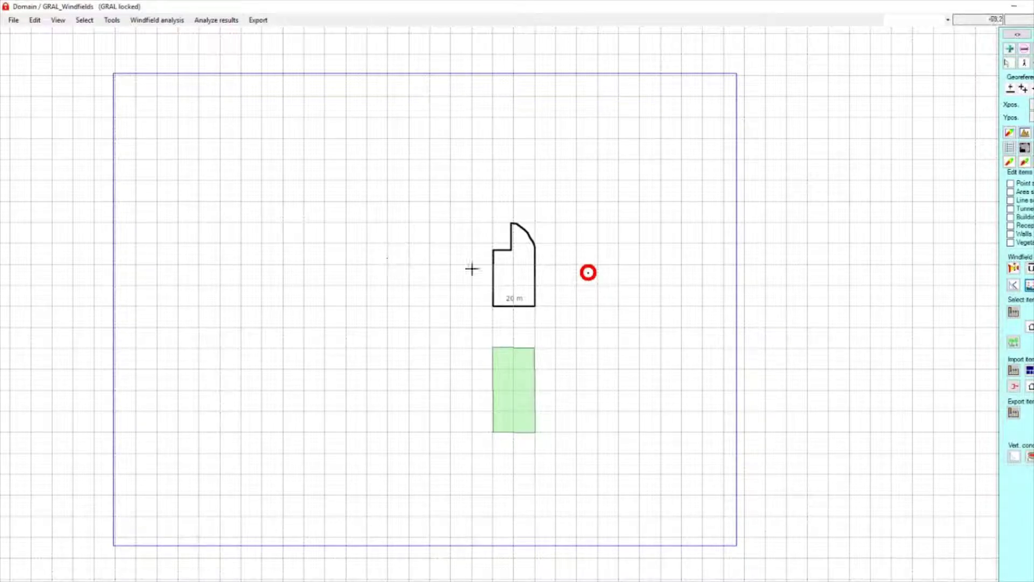
pyautogui.click(618, 264)
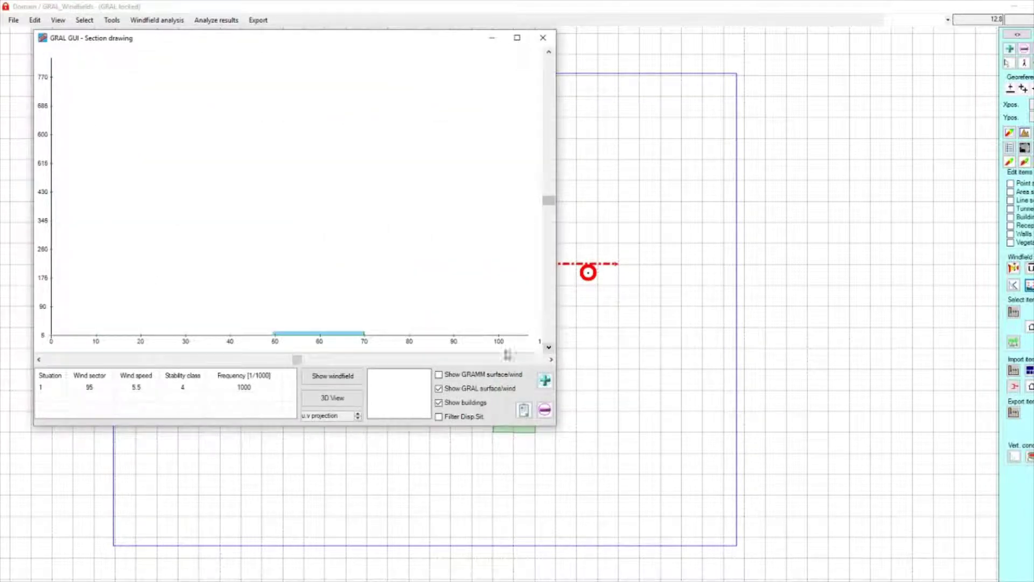
pyautogui.click(549, 348)
pyautogui.click(546, 380)
pyautogui.click(545, 381)
pyautogui.click(546, 381)
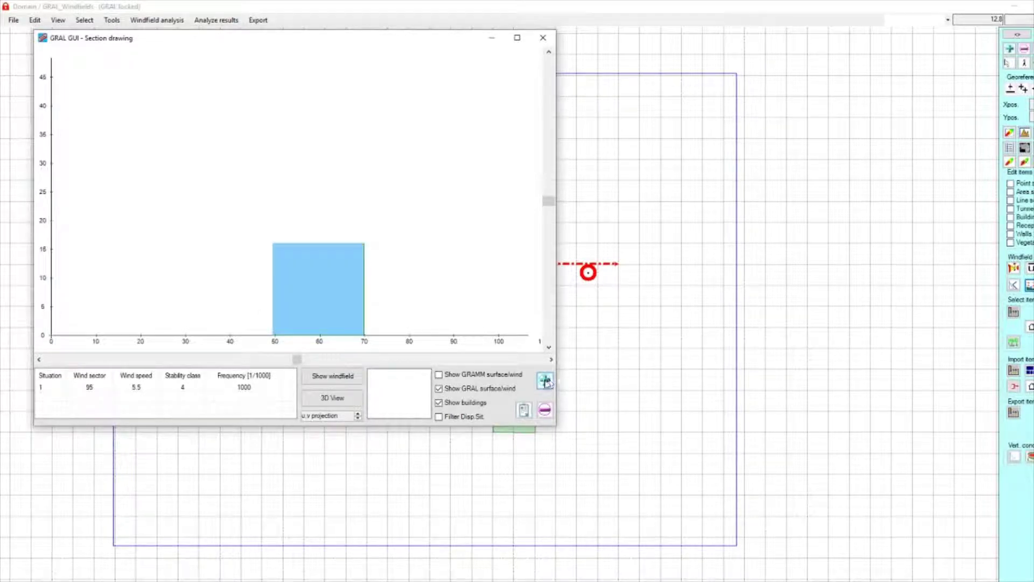
pyautogui.click(41, 386)
pyautogui.click(353, 382)
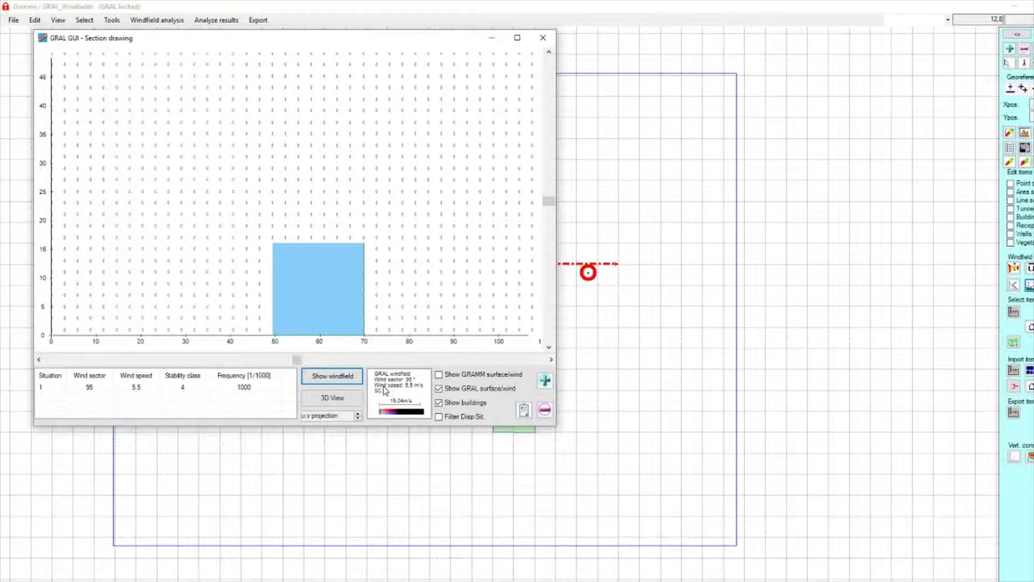
# Lengthen the section's wind arrows and stretch the height axis to 0–20 m
pyautogui.click(545, 381)
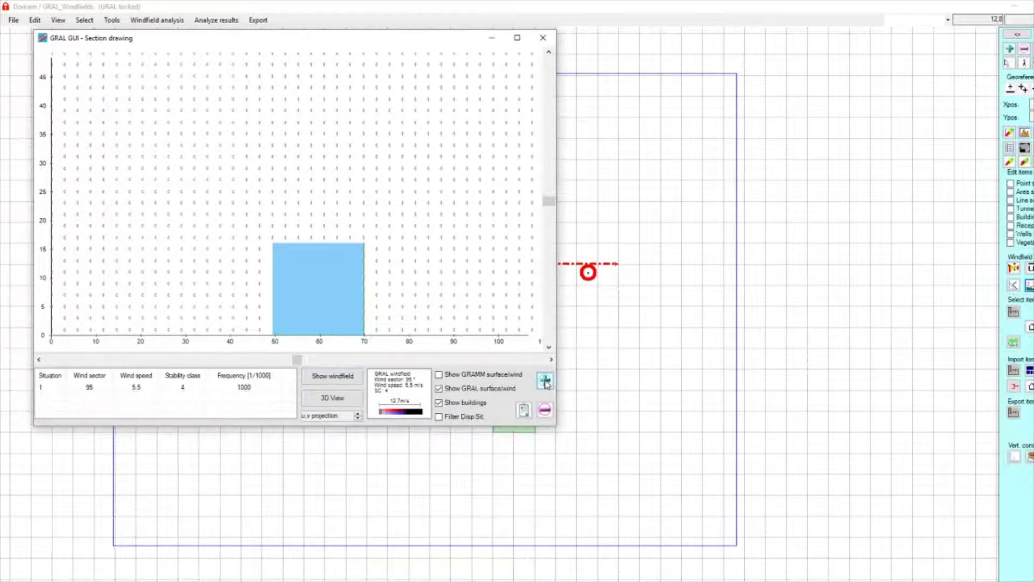
pyautogui.click(546, 381)
pyautogui.click(546, 381)
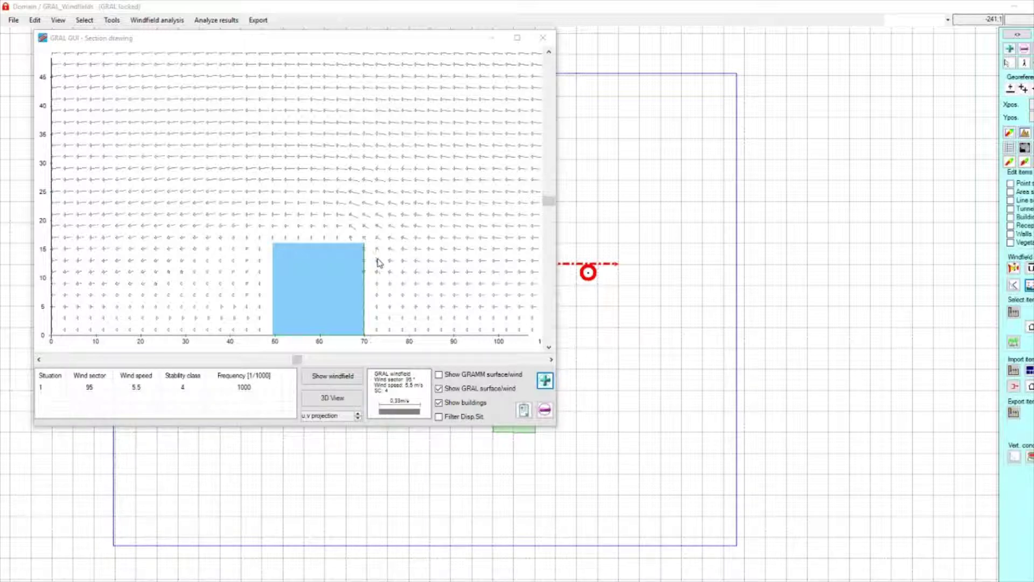
pyautogui.click(545, 381)
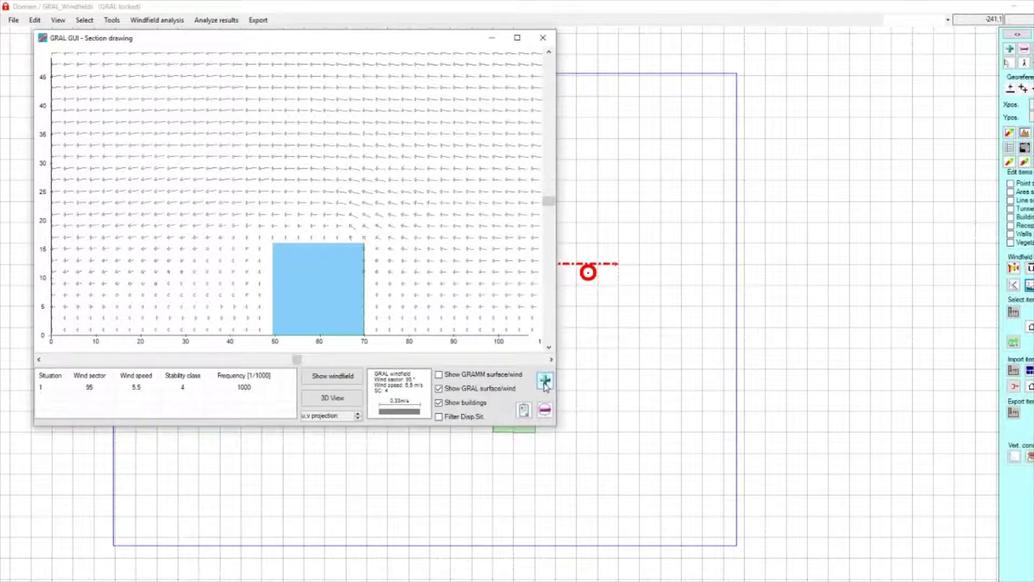
pyautogui.click(545, 381)
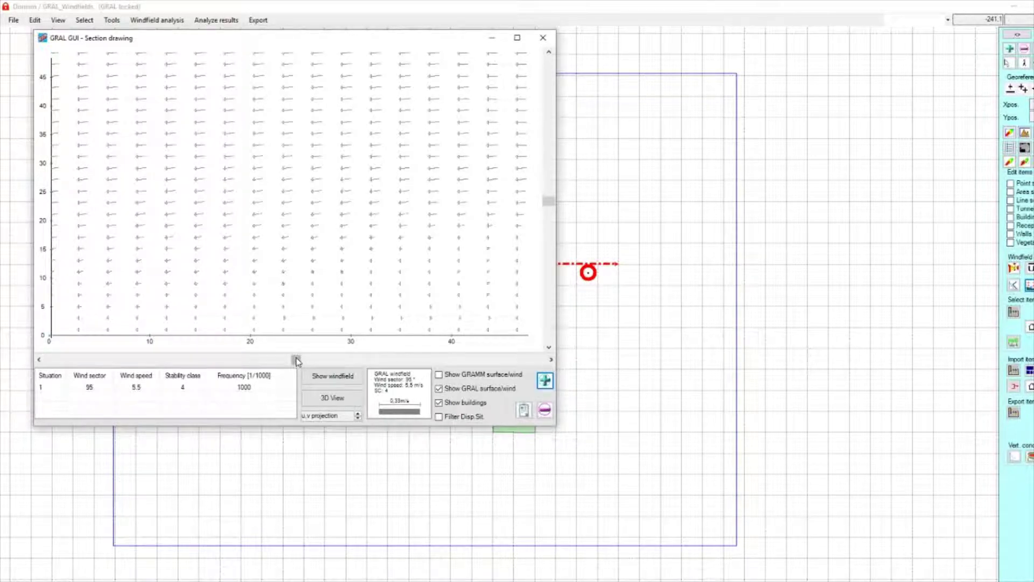
pyautogui.moveTo(296, 359); pyautogui.dragTo(314, 360)
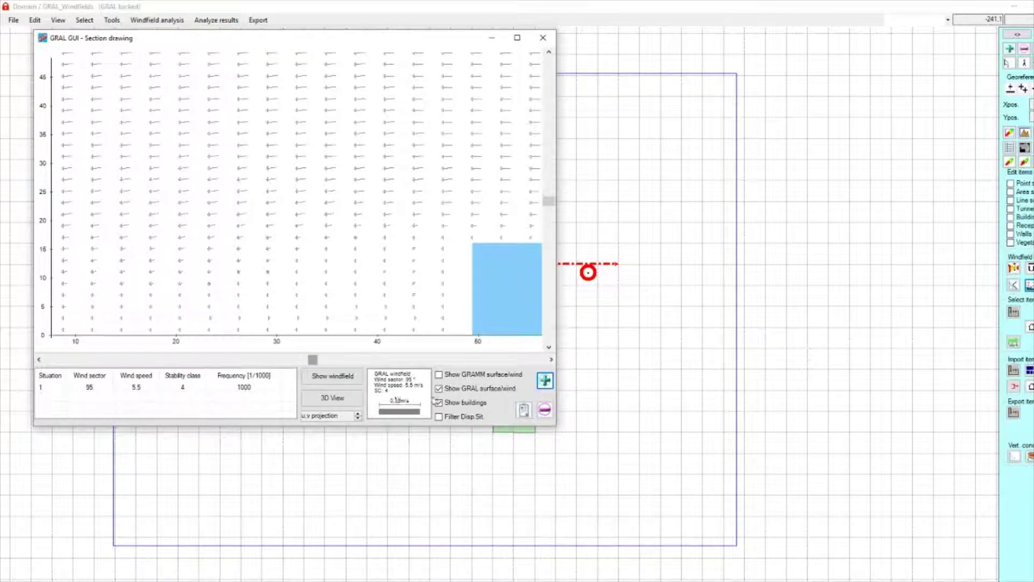
pyautogui.click(547, 382)
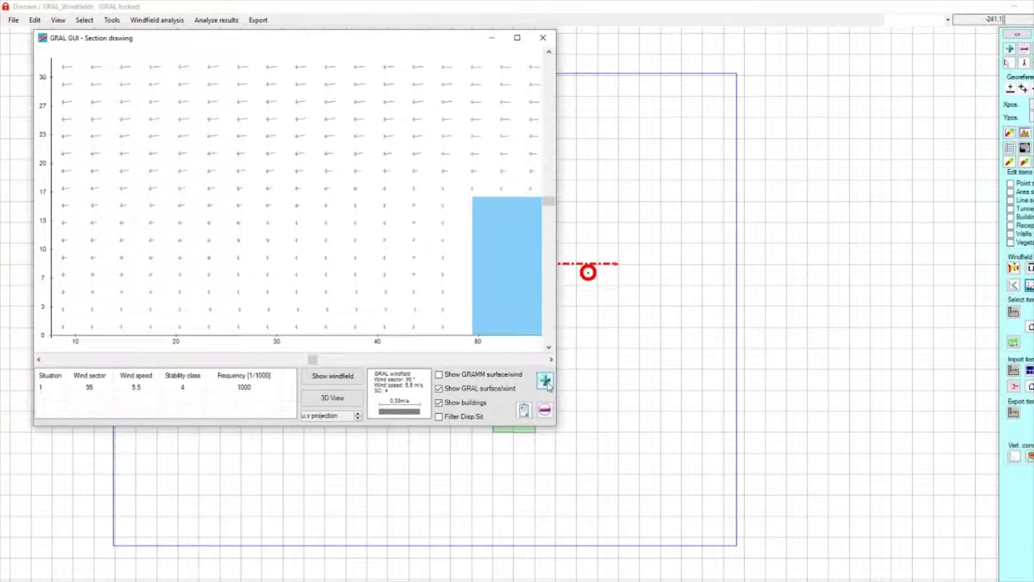
pyautogui.click(545, 382)
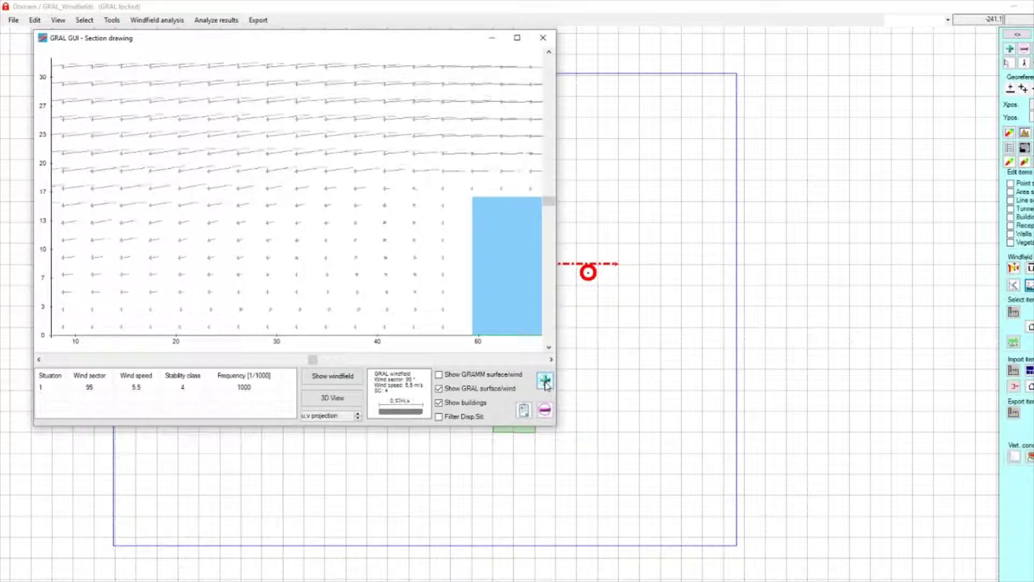
pyautogui.click(545, 381)
pyautogui.click(546, 381)
pyautogui.click(545, 381)
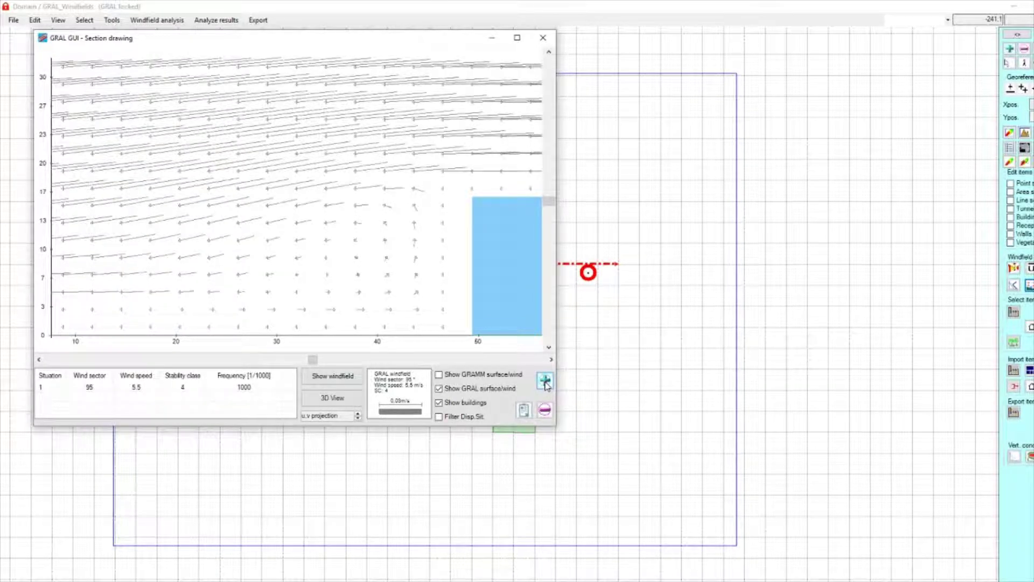
pyautogui.click(545, 382)
pyautogui.click(545, 381)
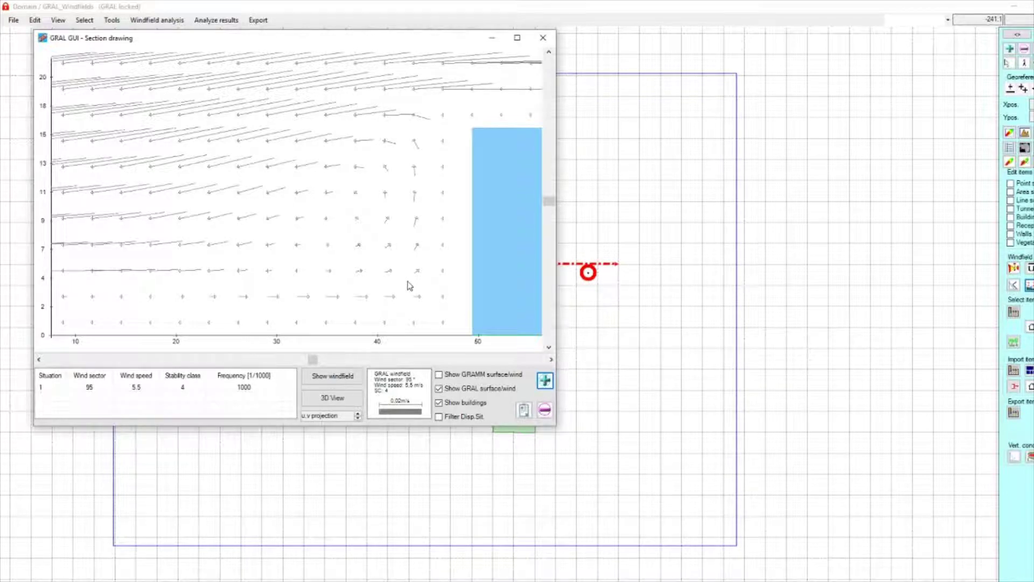
# Draw a new section line across the green area and zoom its height axis toward the ground
pyautogui.click(544, 37)
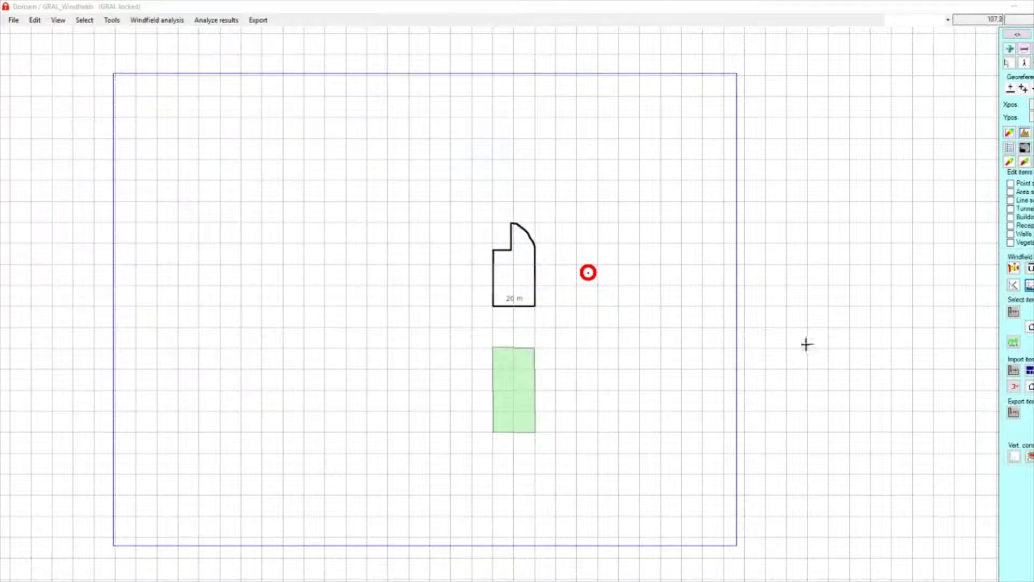
pyautogui.click(388, 390)
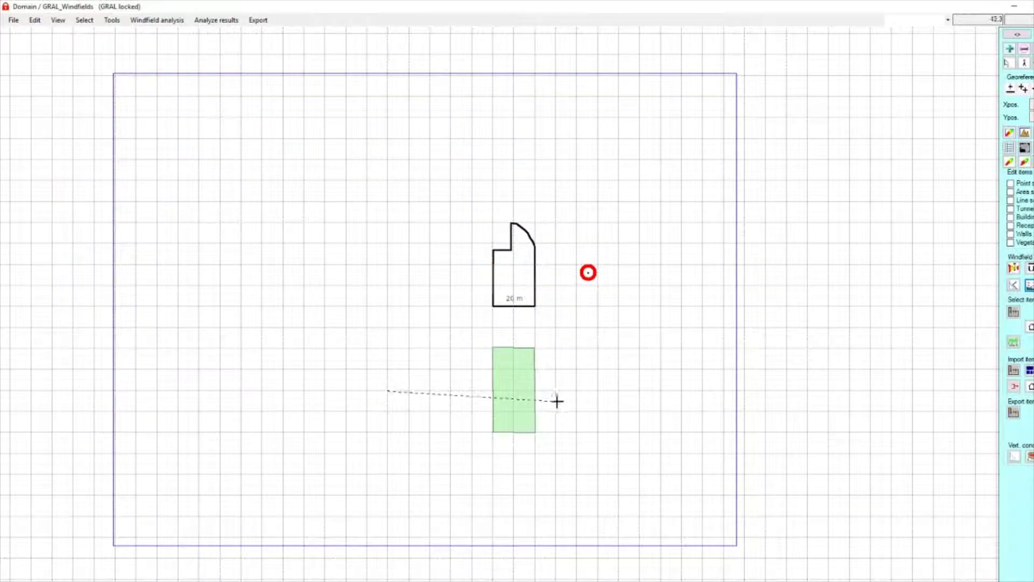
pyautogui.click(609, 390)
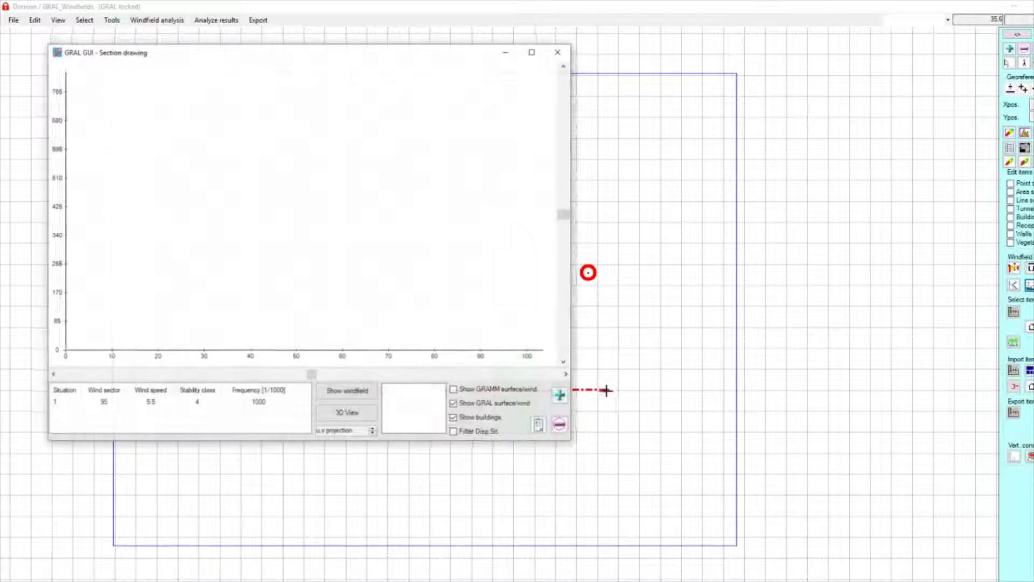
pyautogui.click(559, 397)
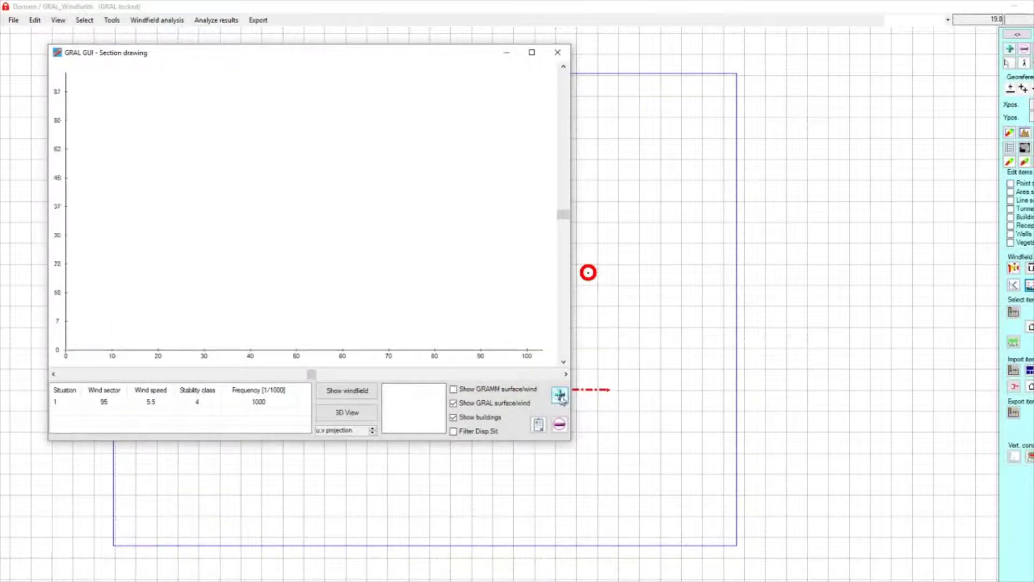
pyautogui.click(560, 397)
pyautogui.click(563, 66)
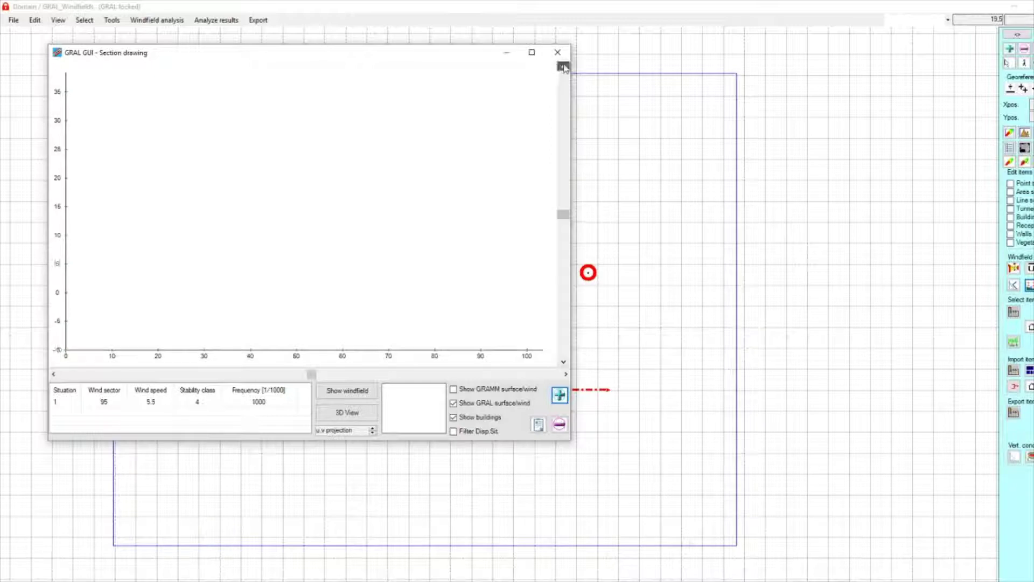
# Show the situation 1 wind field in the section and fine-tune the vector length
pyautogui.click(54, 405)
pyautogui.click(347, 390)
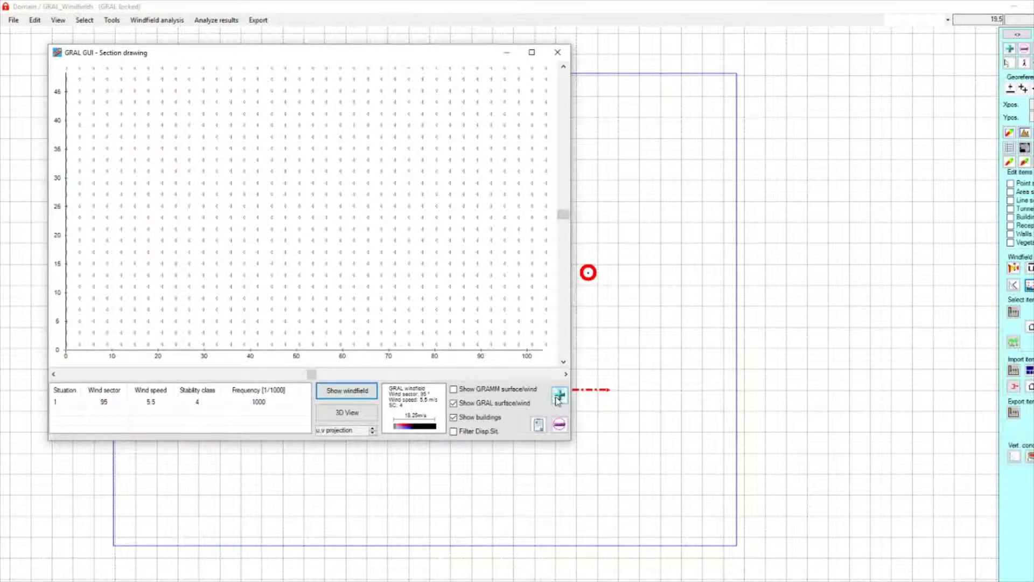
pyautogui.click(558, 398)
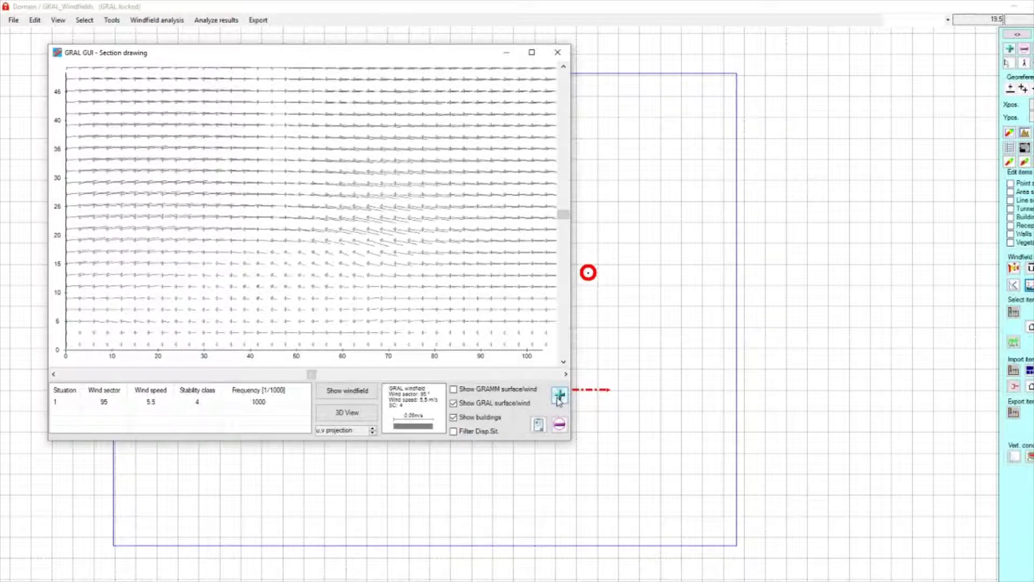
pyautogui.click(559, 399)
pyautogui.click(559, 426)
pyautogui.click(559, 425)
# Load the Mean_PM10_1_3m concentration raster onto the domain map
pyautogui.hotkey('alt', 'F4')
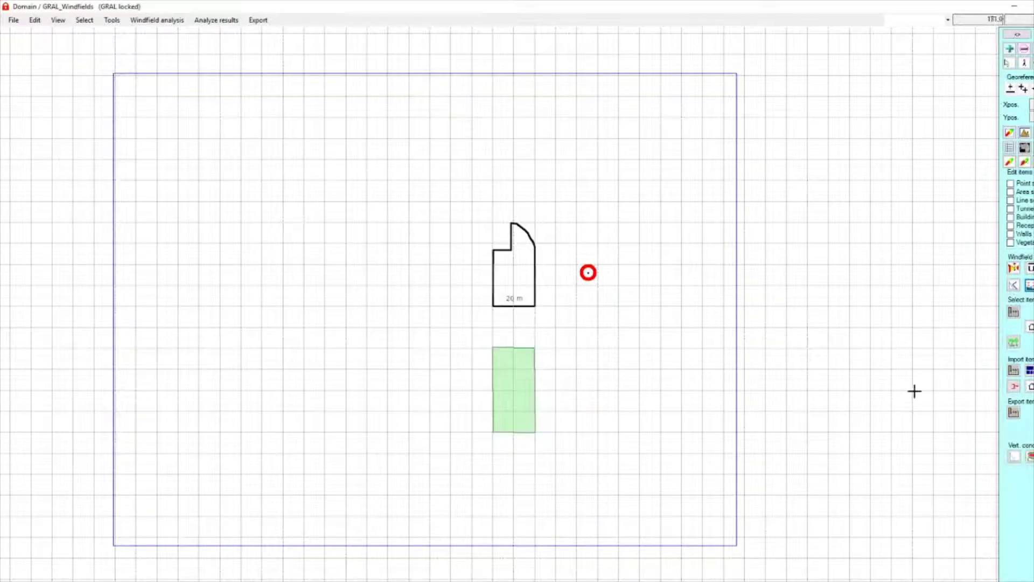
pyautogui.click(1010, 162)
pyautogui.doubleClick(274, 117)
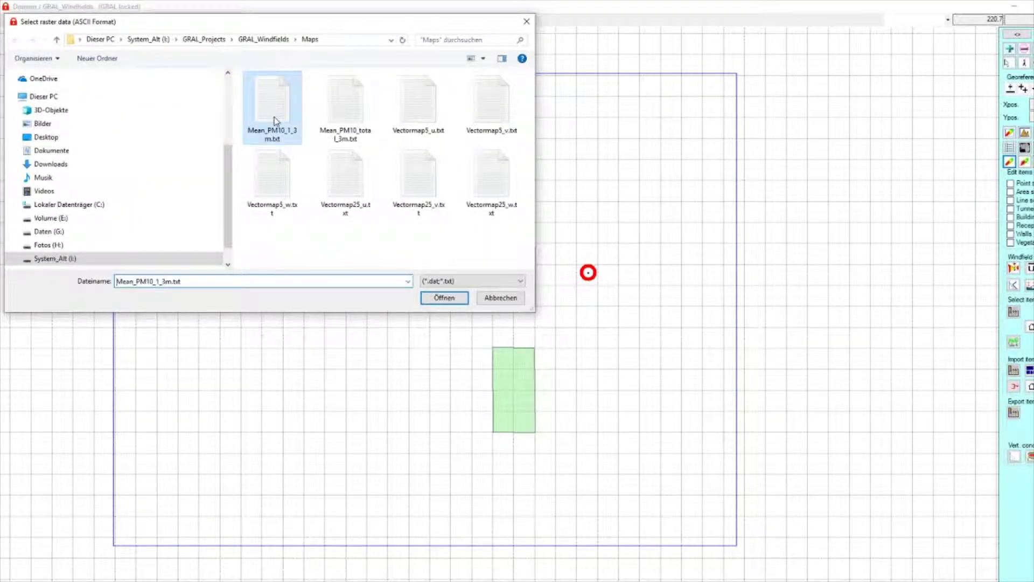
# Turn on value labels for the Mean_PM10_1_3m contours, from 0.08 to 20
pyautogui.click(1010, 148)
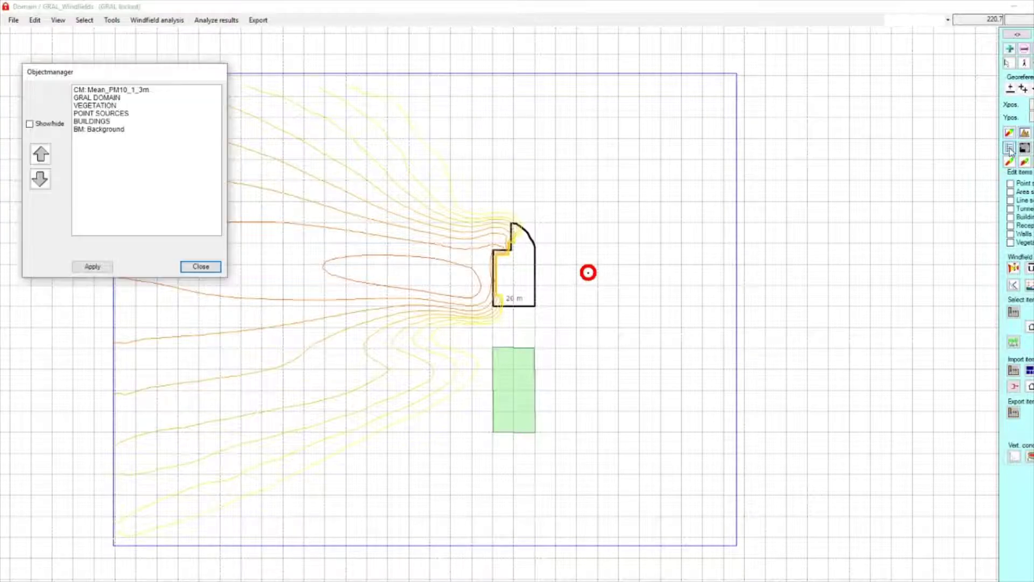
pyautogui.doubleClick(138, 90)
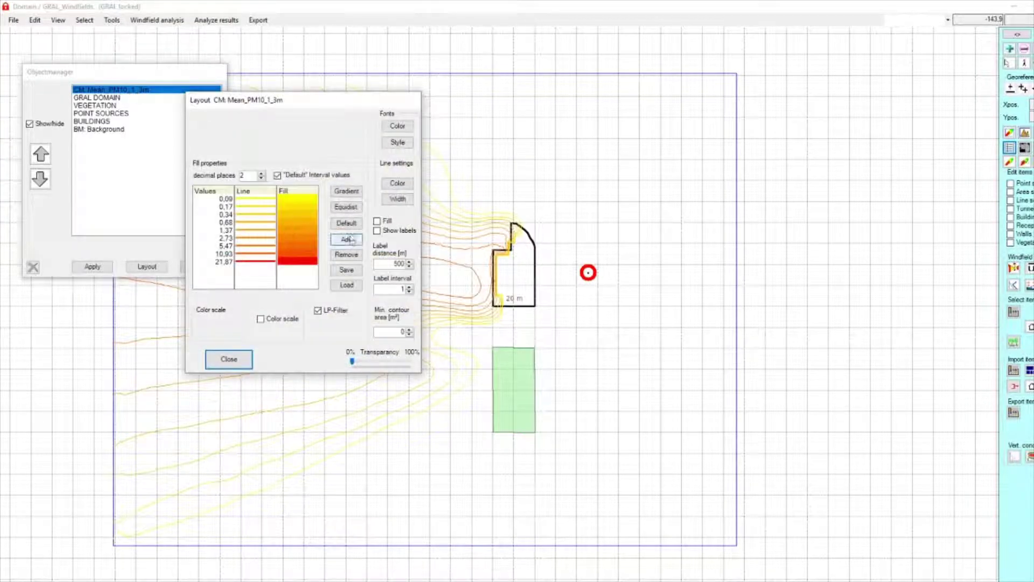
pyautogui.click(386, 230)
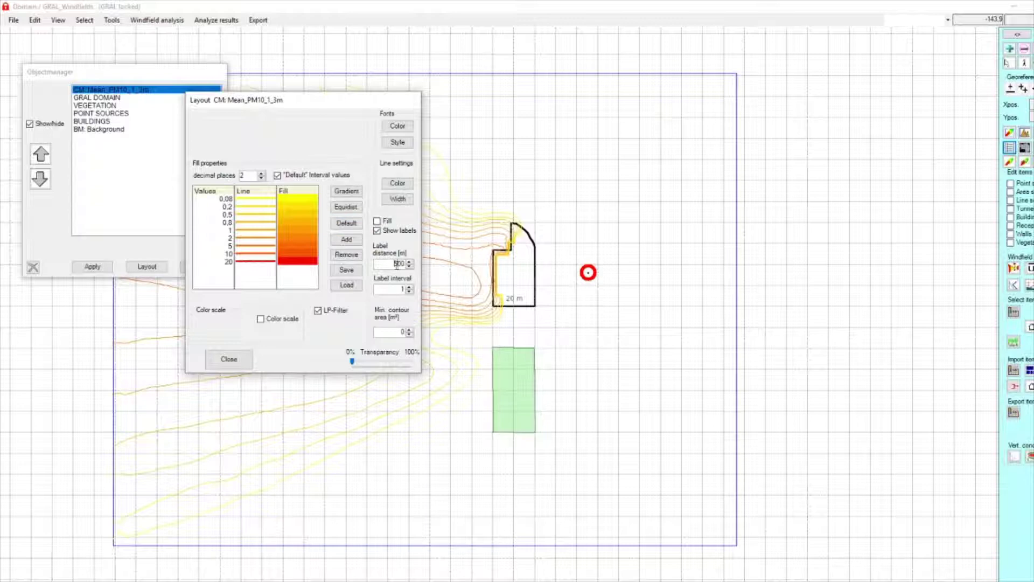
pyautogui.click(227, 357)
pyautogui.click(92, 266)
pyautogui.click(200, 266)
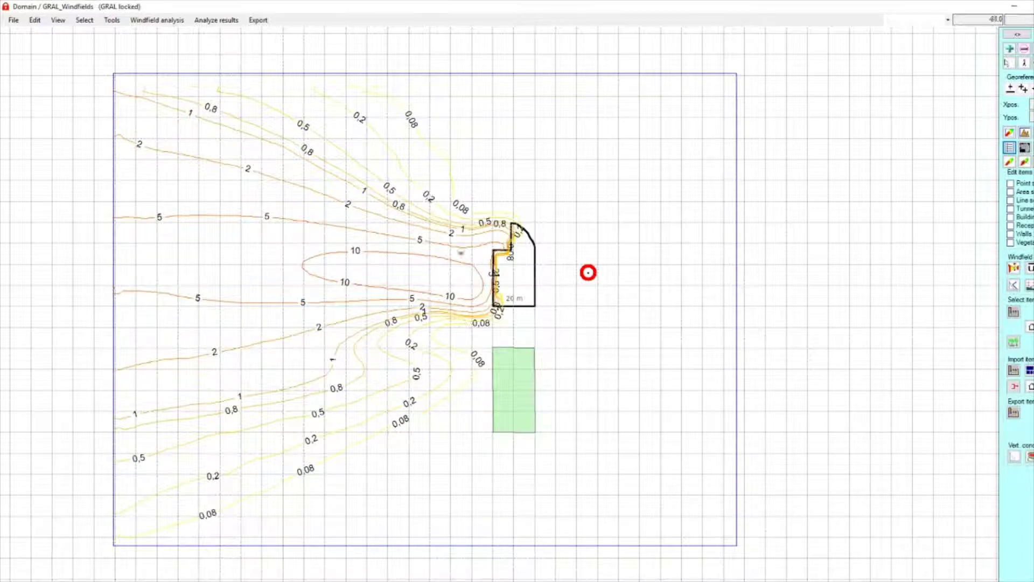
# Plot vertical PM10 profiles at the building and just upwind, peaking near 6 µg/m³ at 10 m
pyautogui.click(1017, 457)
pyautogui.click(569, 273)
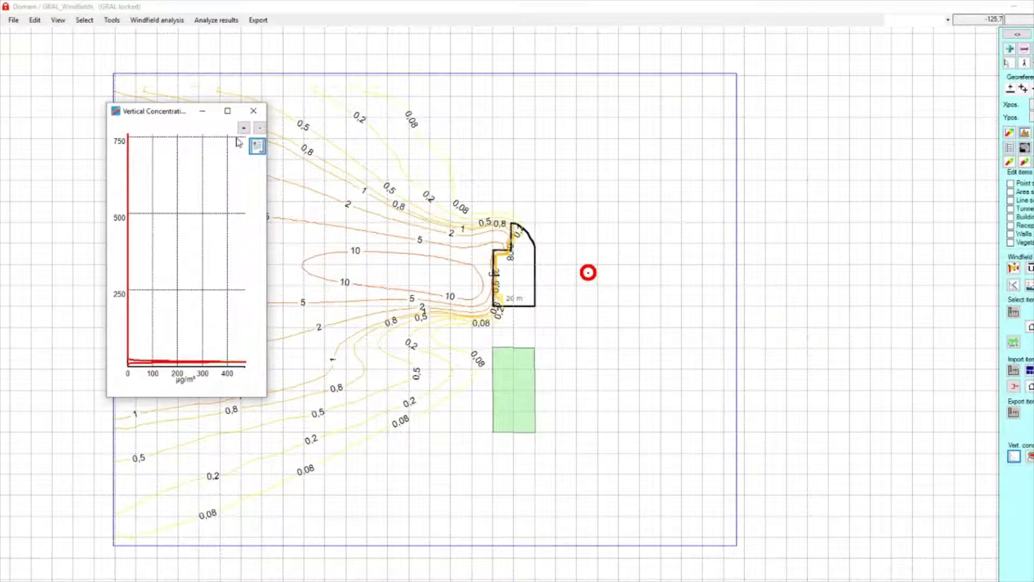
pyautogui.scroll(6, 239, 142)
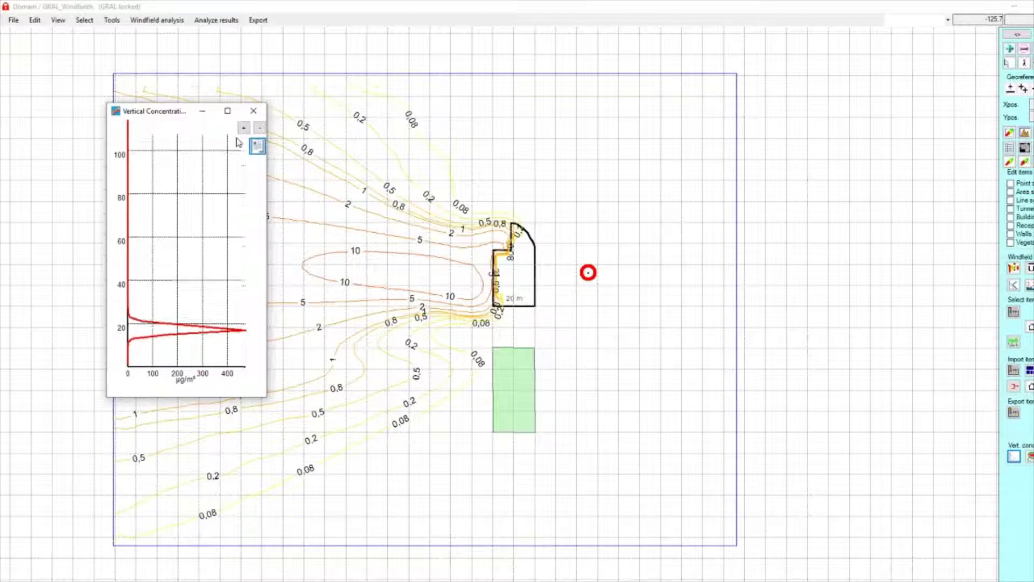
pyautogui.scroll(3, 238, 142)
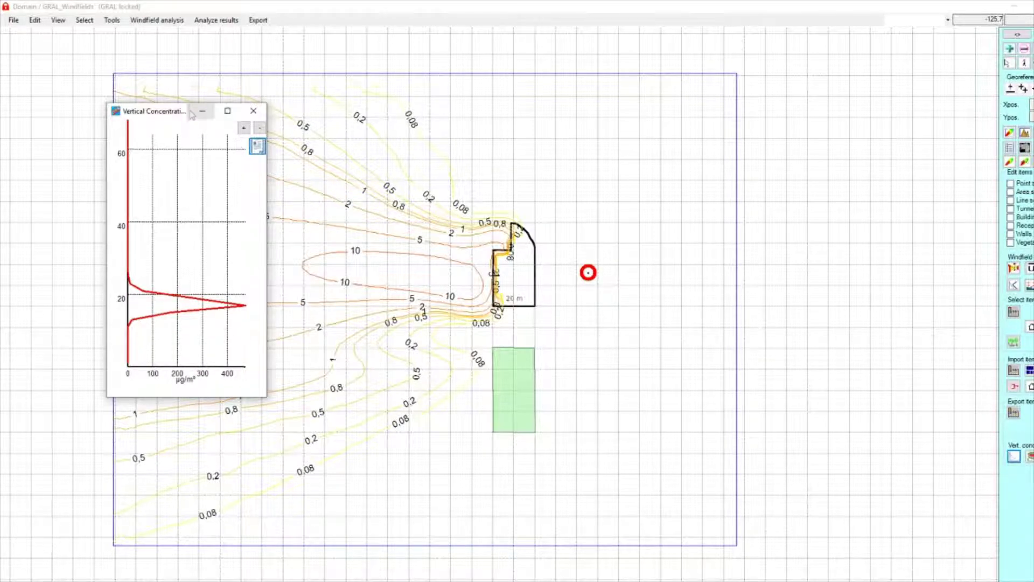
pyautogui.moveTo(189, 280); pyautogui.dragTo(117, 237)
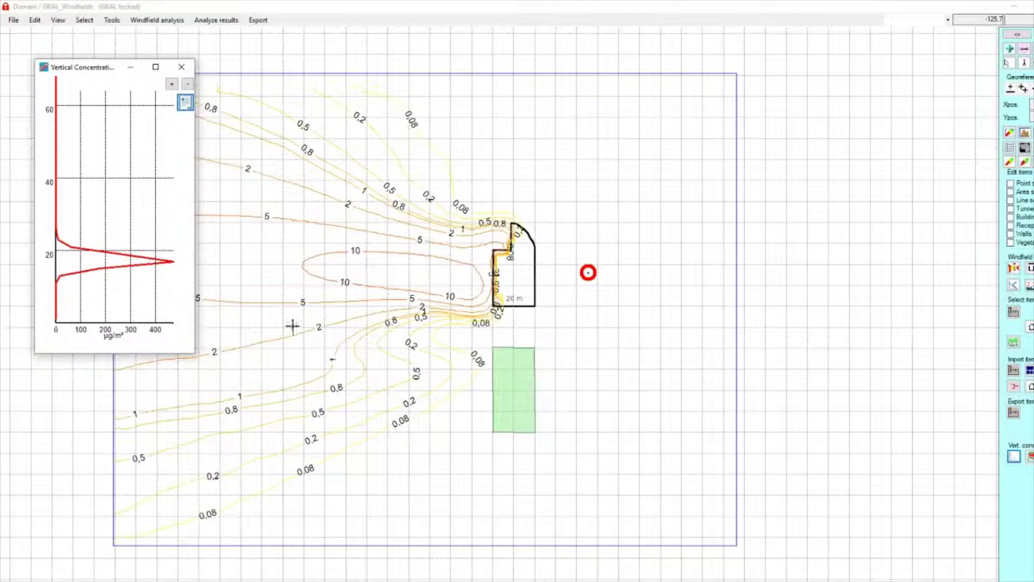
pyautogui.click(557, 271)
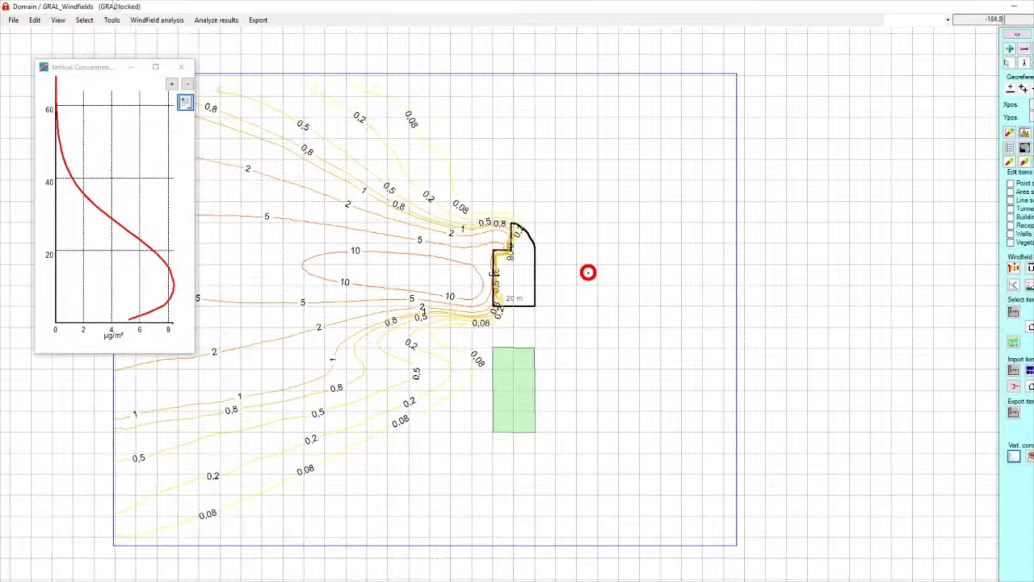
pyautogui.scroll(-2, 415, 236)
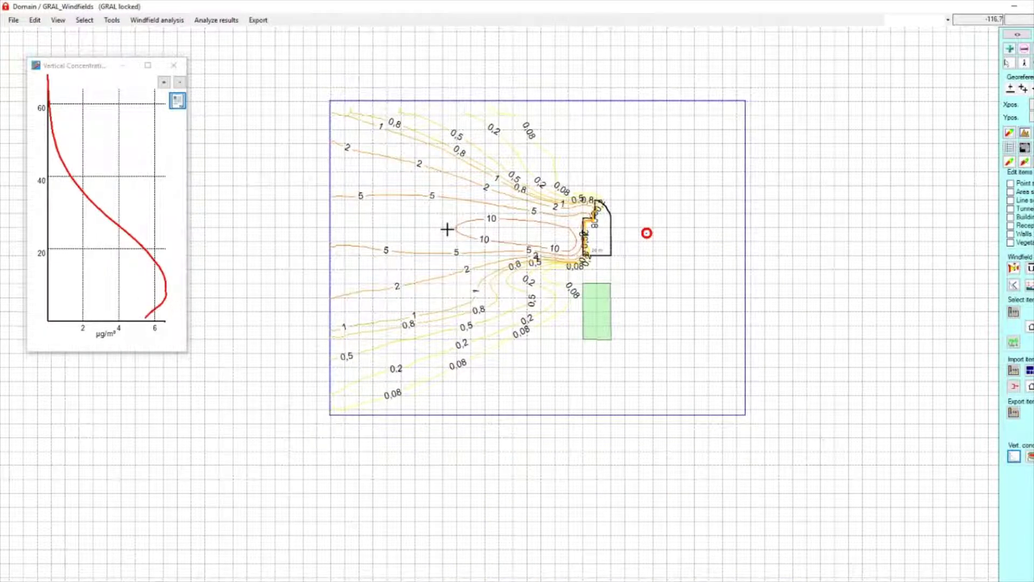
# Close the profile plot, unlock the GRAL results and agree to discard the flow-field files
pyautogui.click(173, 65)
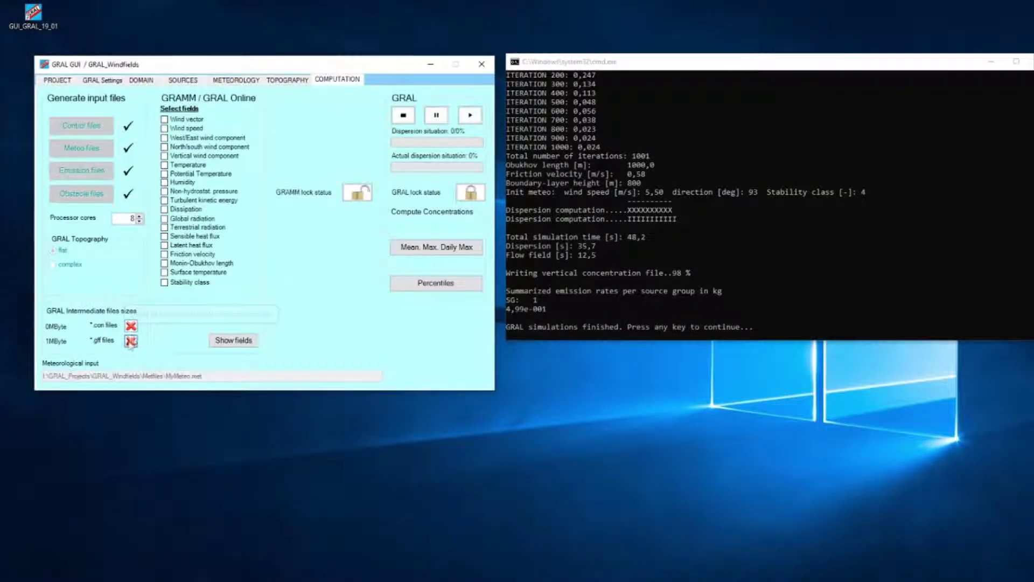
pyautogui.click(131, 341)
pyautogui.click(173, 288)
pyautogui.click(131, 340)
pyautogui.click(175, 293)
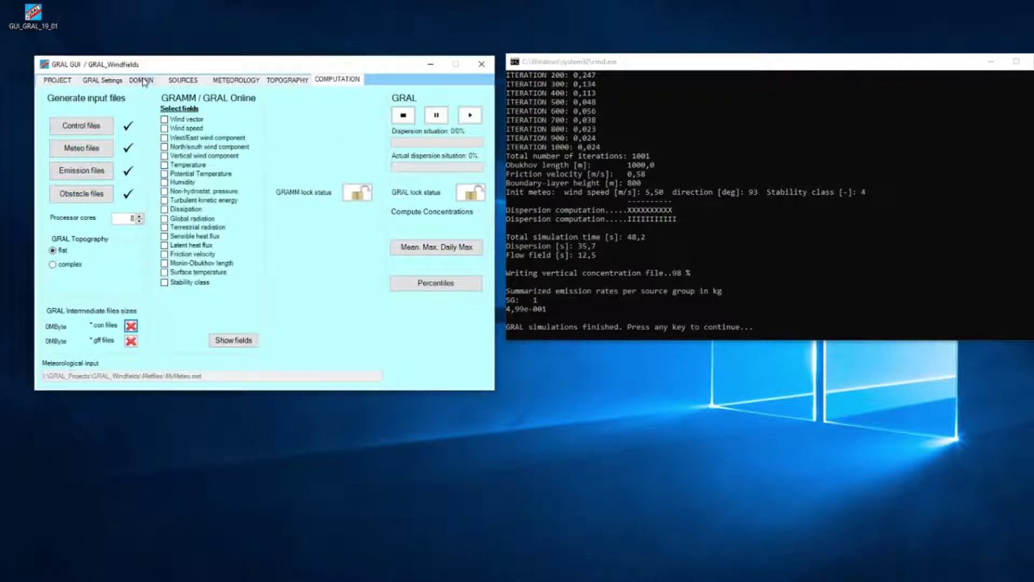
pyautogui.click(141, 80)
# Delete all buildings from the model domain
pyautogui.click(101, 137)
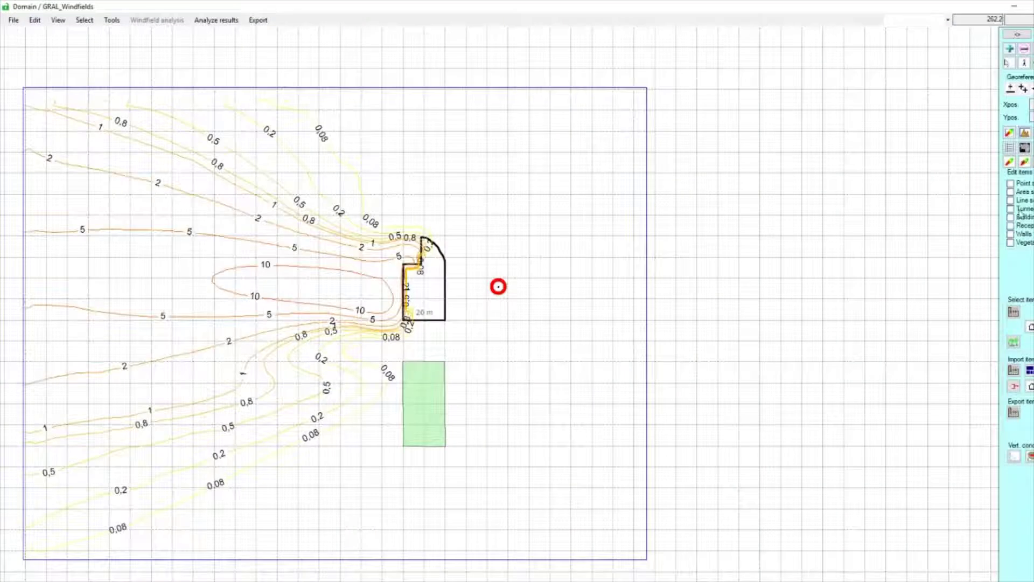
pyautogui.click(1011, 217)
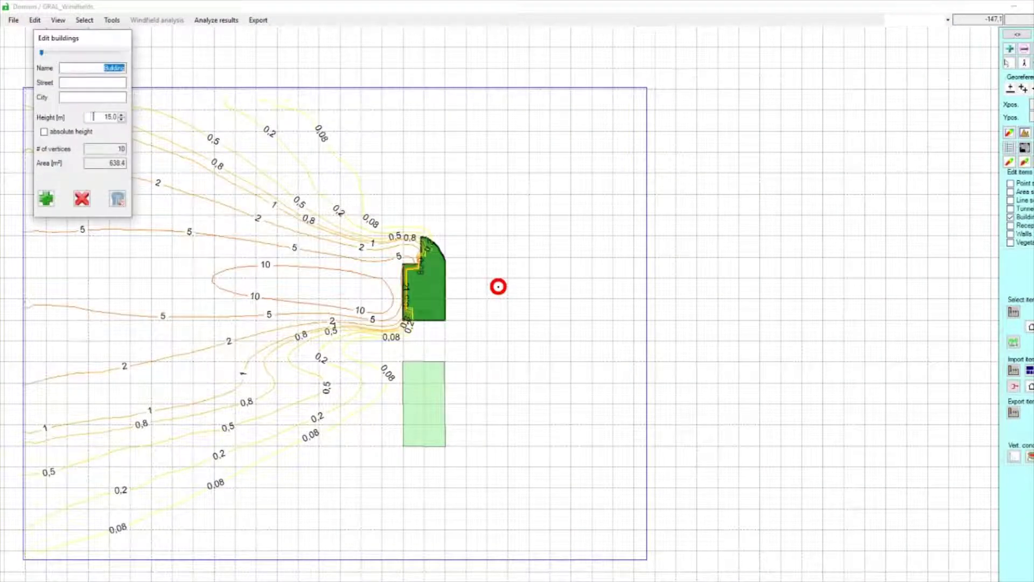
pyautogui.click(117, 199)
pyautogui.press('Return')
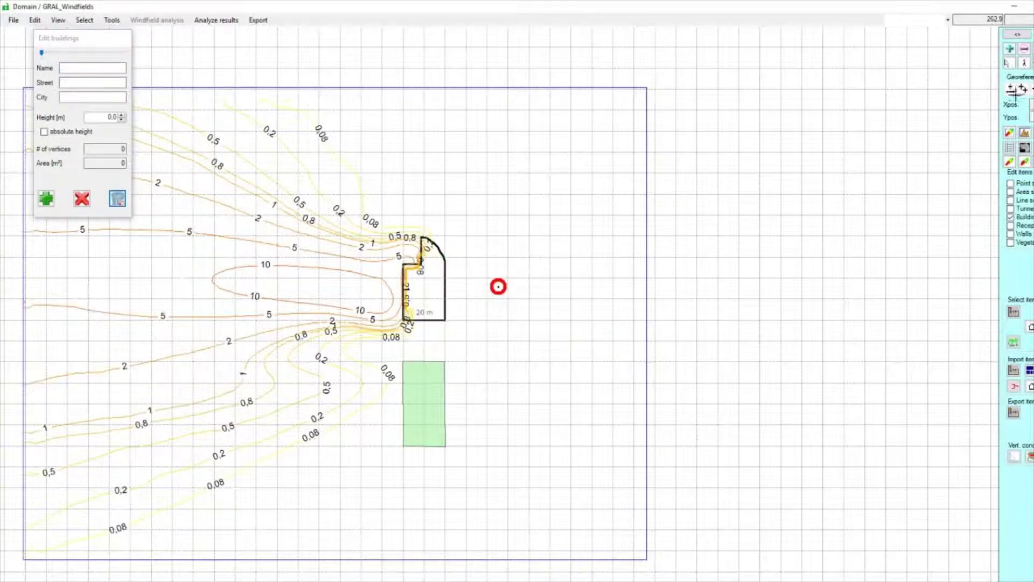
# Hide the PM10 contour and background map layers
pyautogui.click(1009, 147)
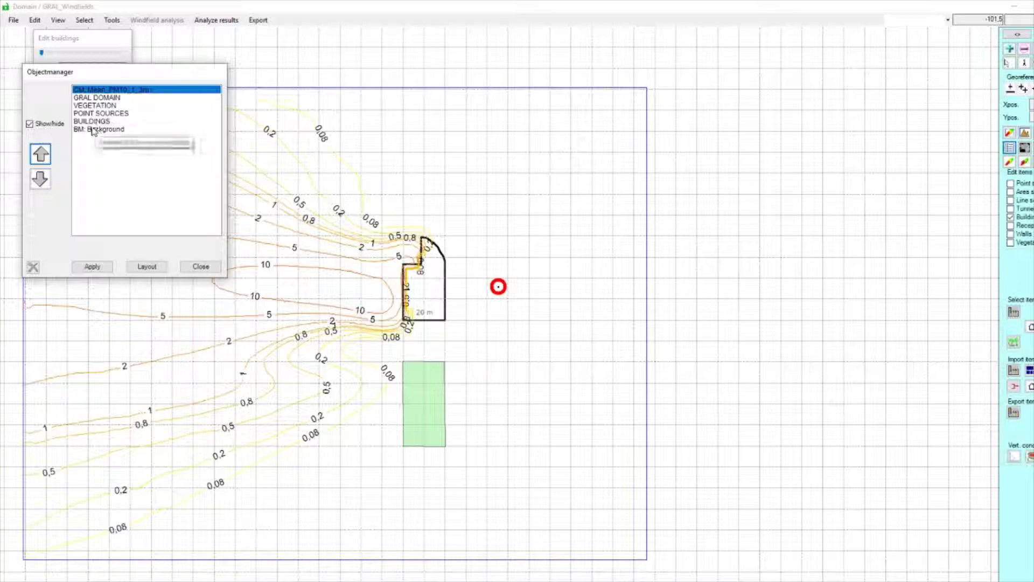
pyautogui.click(42, 125)
pyautogui.click(93, 266)
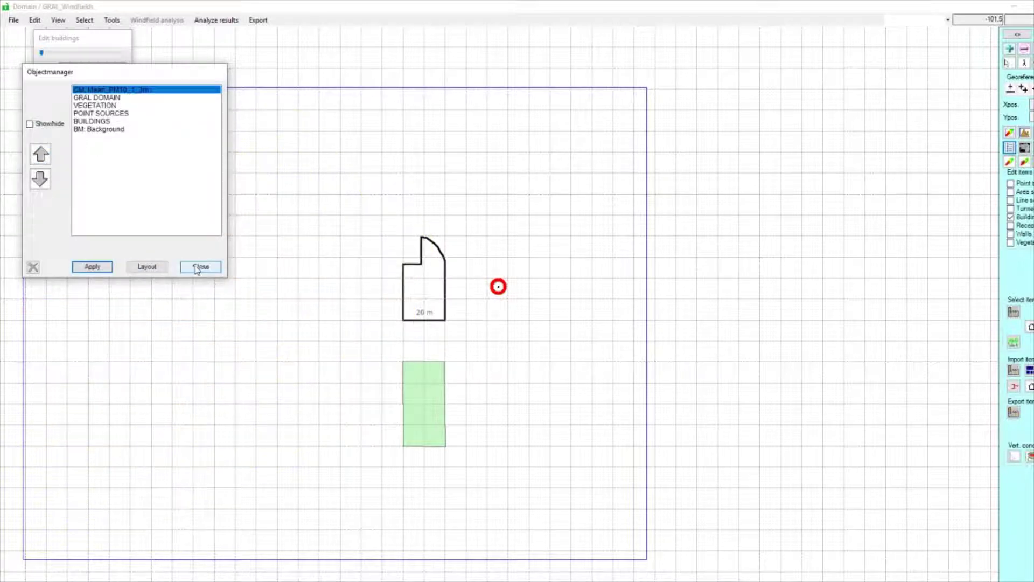
pyautogui.click(97, 130)
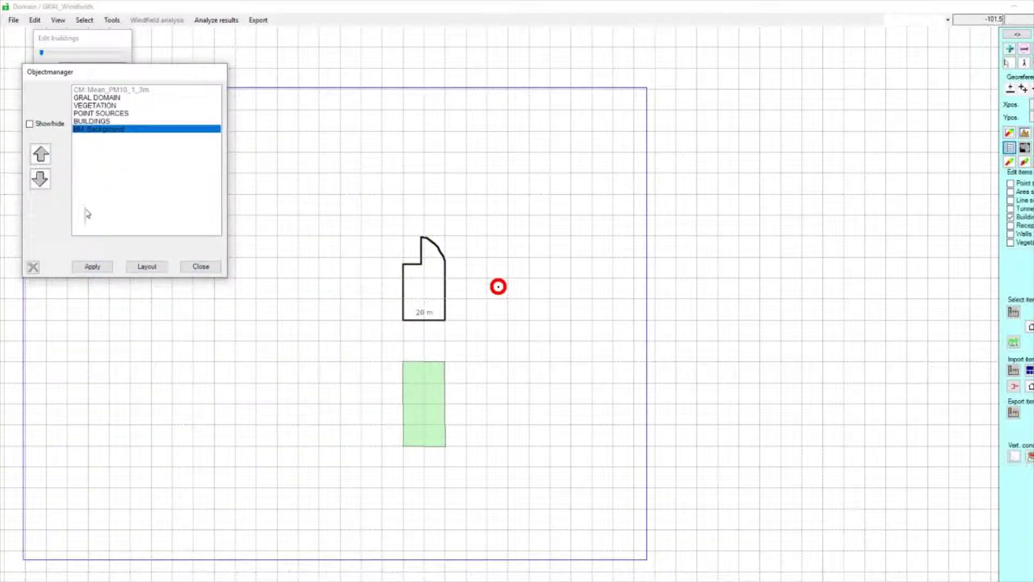
pyautogui.click(93, 266)
pyautogui.click(201, 266)
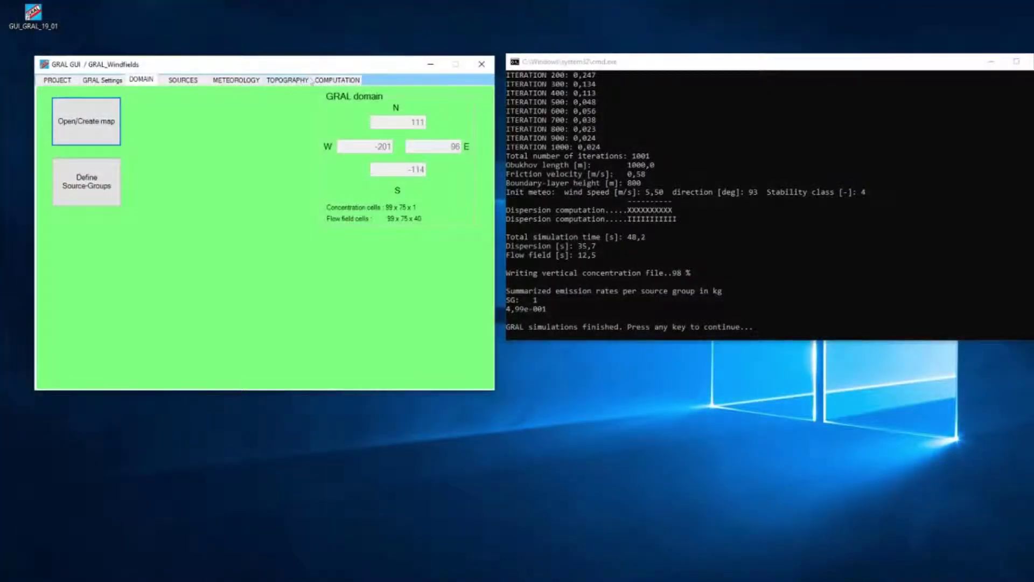
# Run the GRAL dispersion simulation without the building using GRAL_2019_01.bat
pyautogui.click(184, 80)
pyautogui.click(288, 80)
pyautogui.click(337, 79)
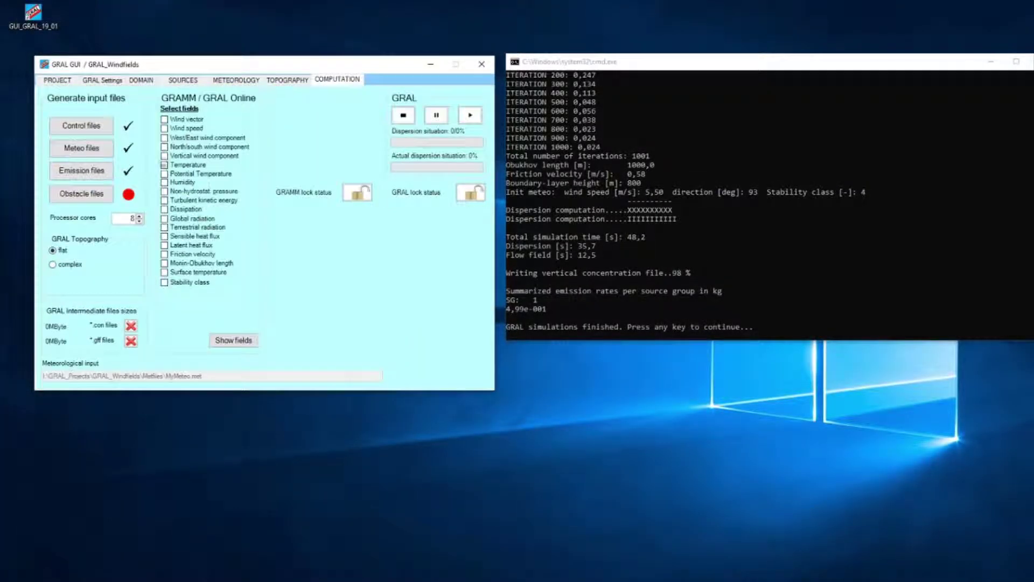
pyautogui.click(469, 114)
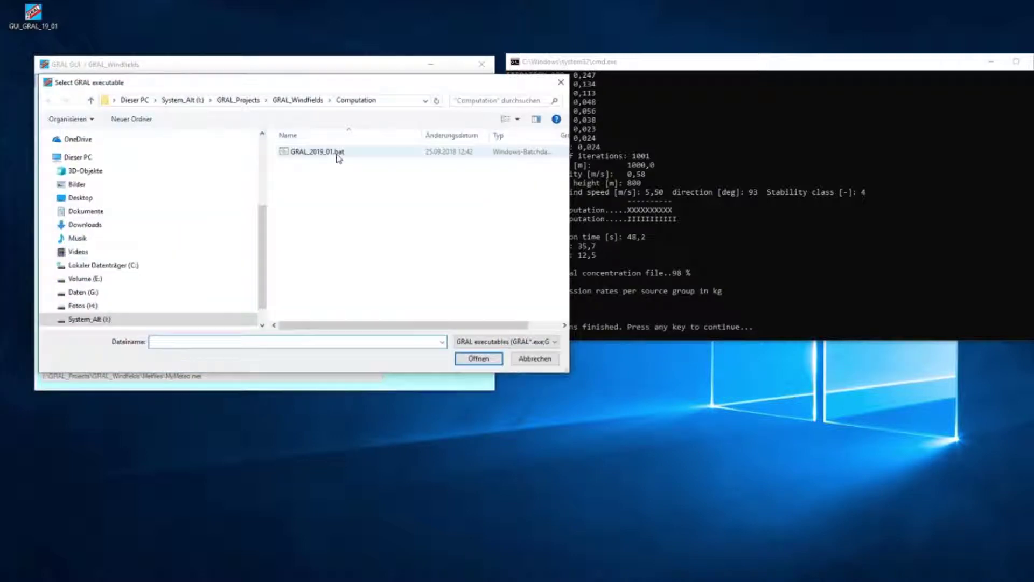
pyautogui.doubleClick(339, 153)
pyautogui.press('Return')
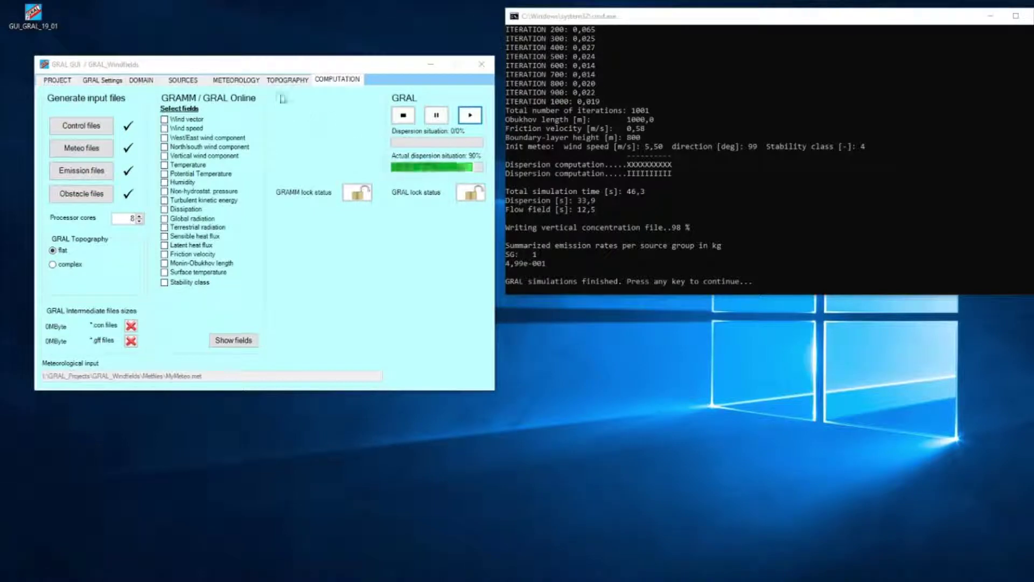
# Compute mean, max and daily max concentrations with the result prefix NoBuildings
pyautogui.click(287, 79)
pyautogui.click(330, 81)
pyautogui.click(436, 247)
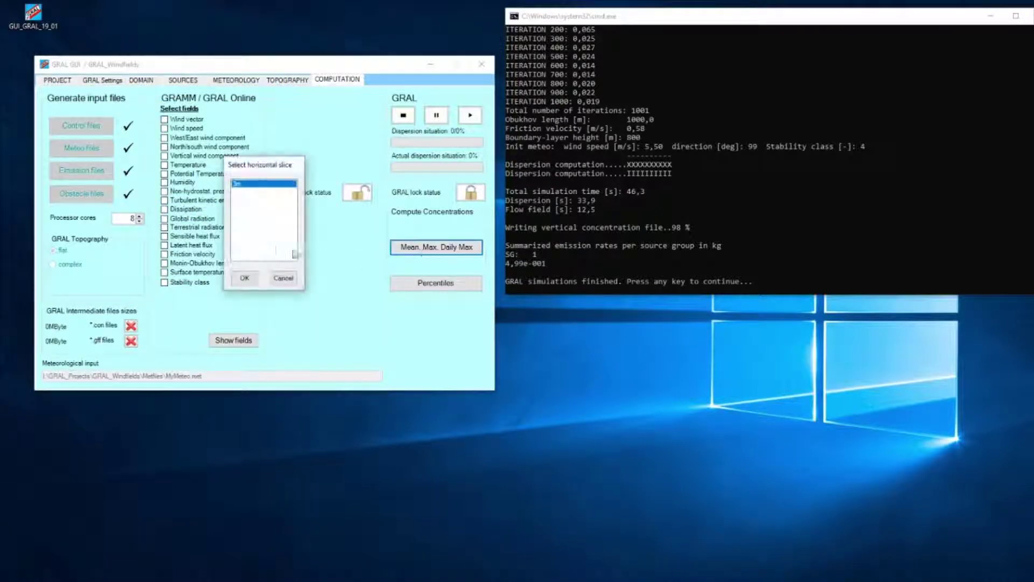
pyautogui.click(280, 226)
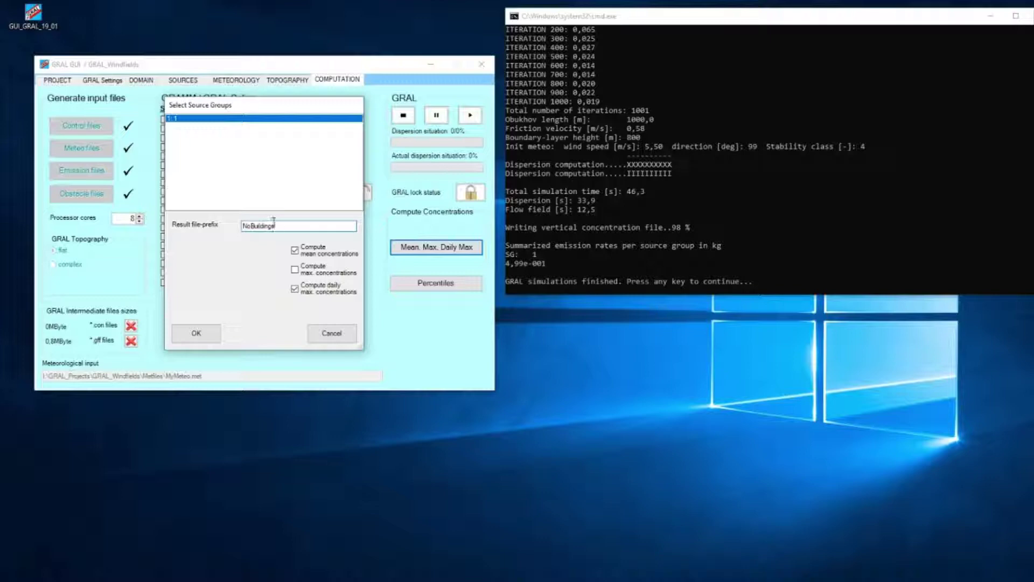
pyautogui.click(213, 332)
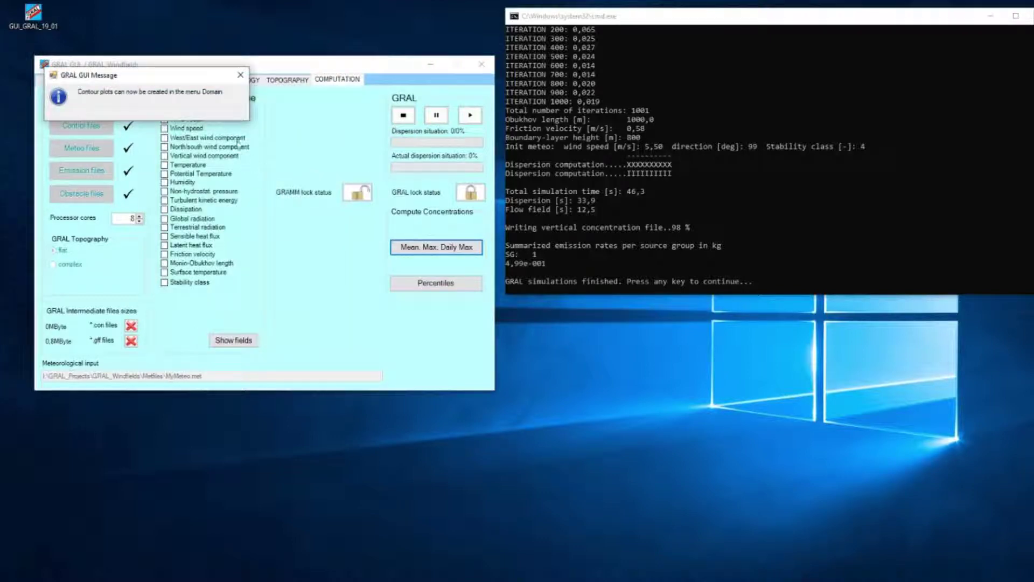
pyautogui.click(235, 73)
# Open the domain map and load Mean_NoBuildings_PM10_1_3m as a contour raster
pyautogui.click(138, 80)
pyautogui.click(86, 117)
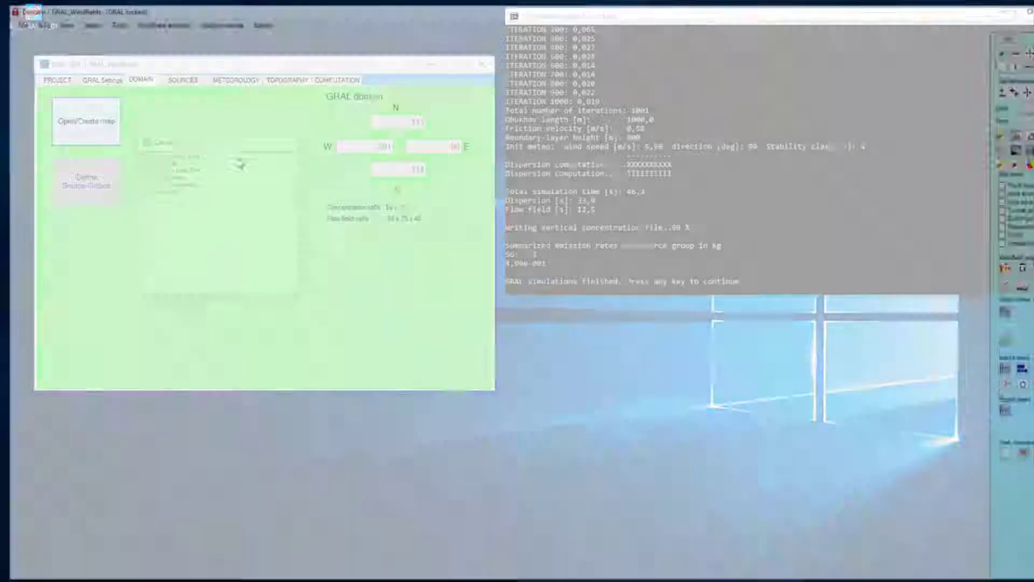
pyautogui.click(1010, 162)
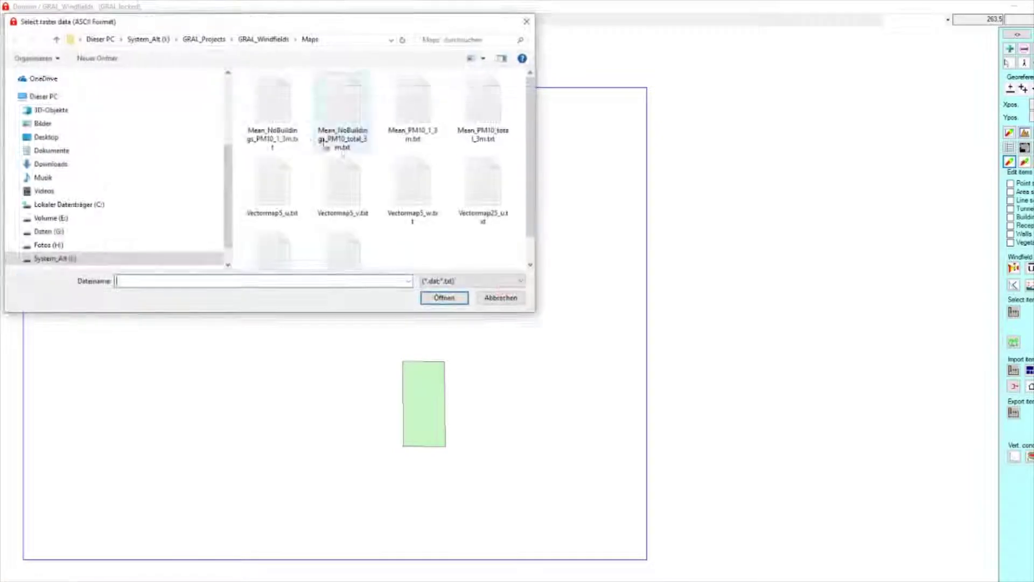
pyautogui.click(272, 124)
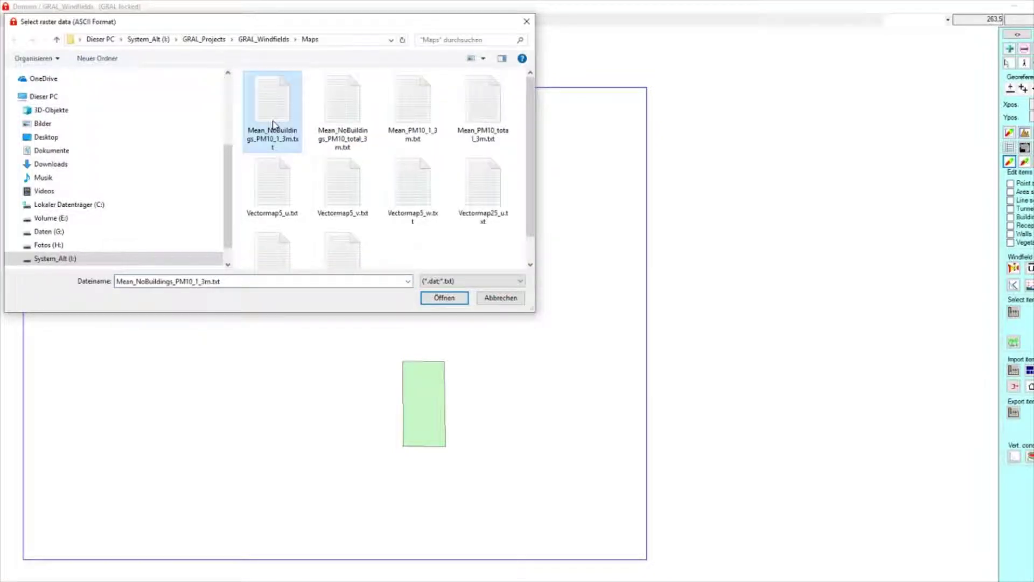
pyautogui.doubleClick(272, 124)
# Set default contour intervals minus the lowest ones, with labels shown at distance 1
pyautogui.click(1010, 147)
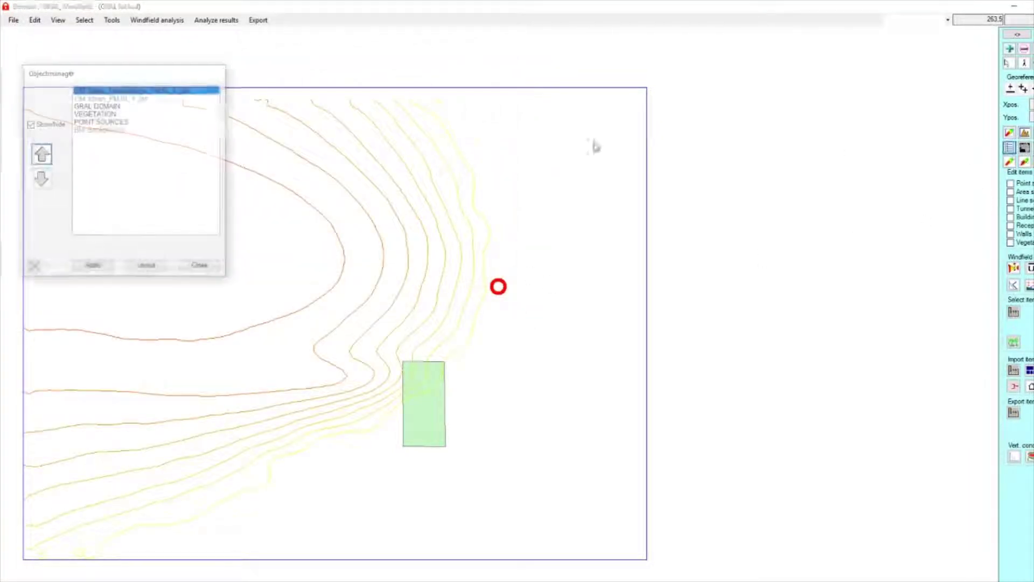
pyautogui.doubleClick(173, 91)
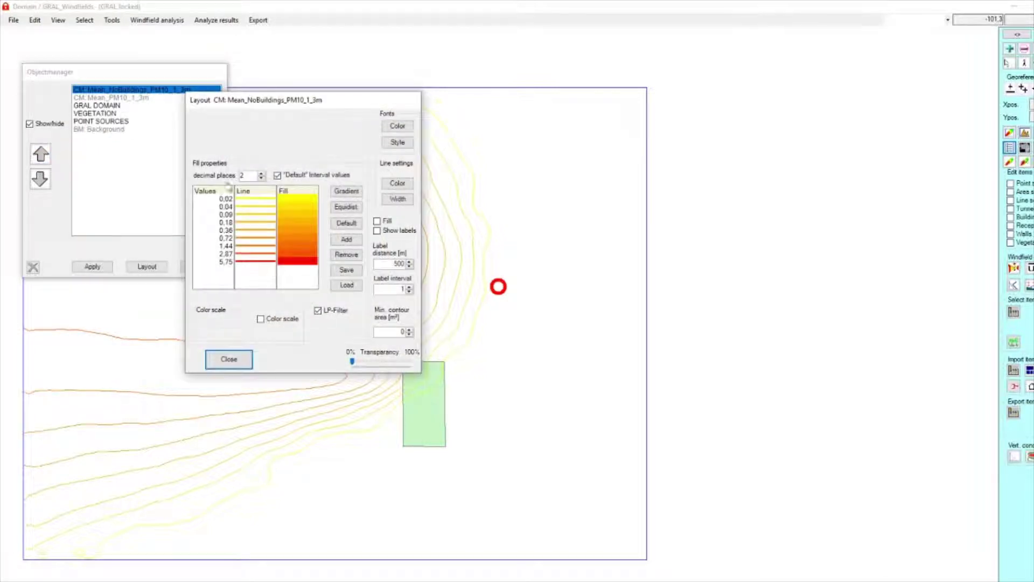
pyautogui.click(346, 223)
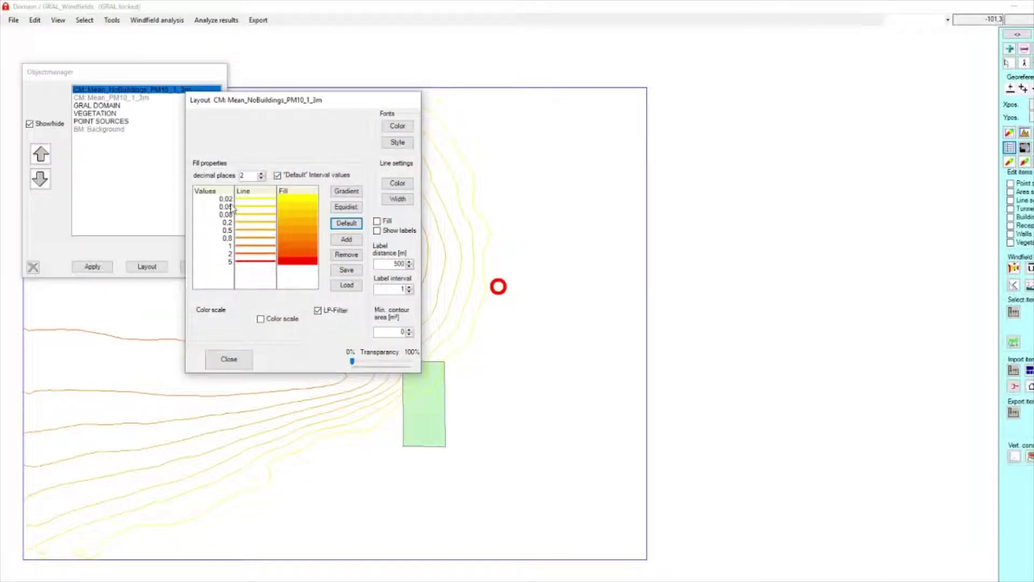
pyautogui.click(347, 255)
pyautogui.click(345, 257)
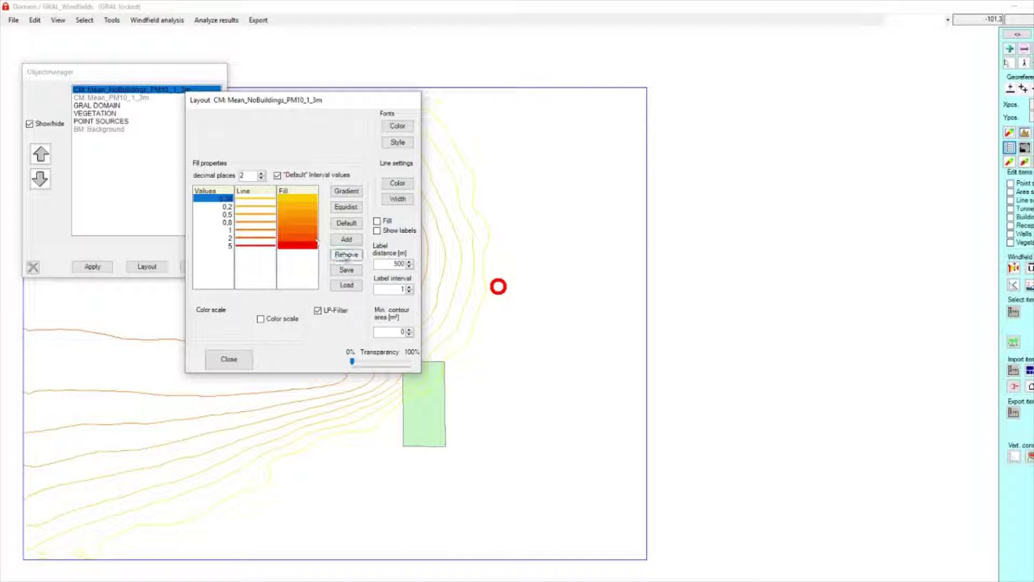
pyautogui.click(345, 257)
pyautogui.click(377, 231)
pyautogui.doubleClick(399, 263)
pyautogui.write('1')
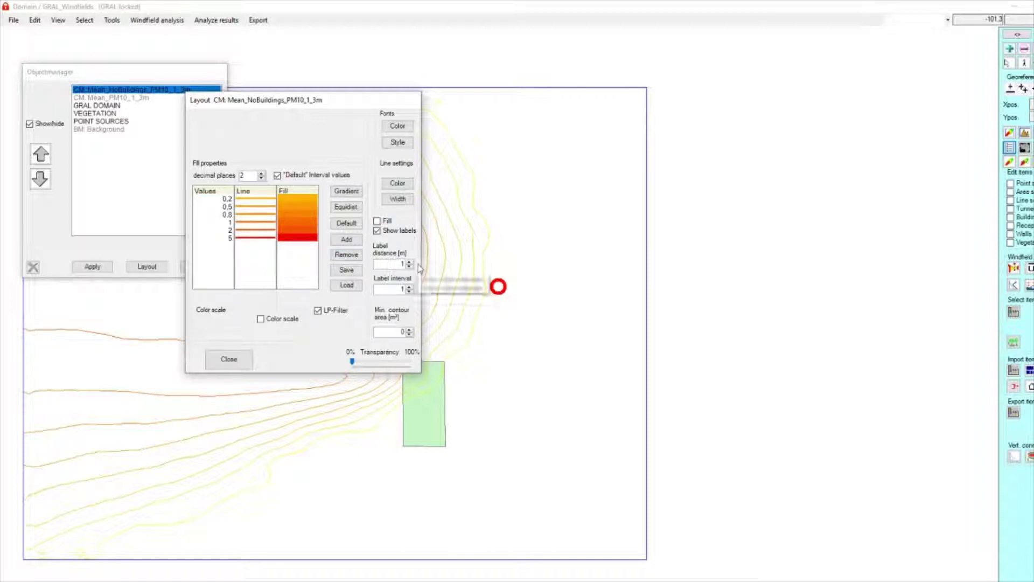
pyautogui.click(229, 358)
pyautogui.click(93, 266)
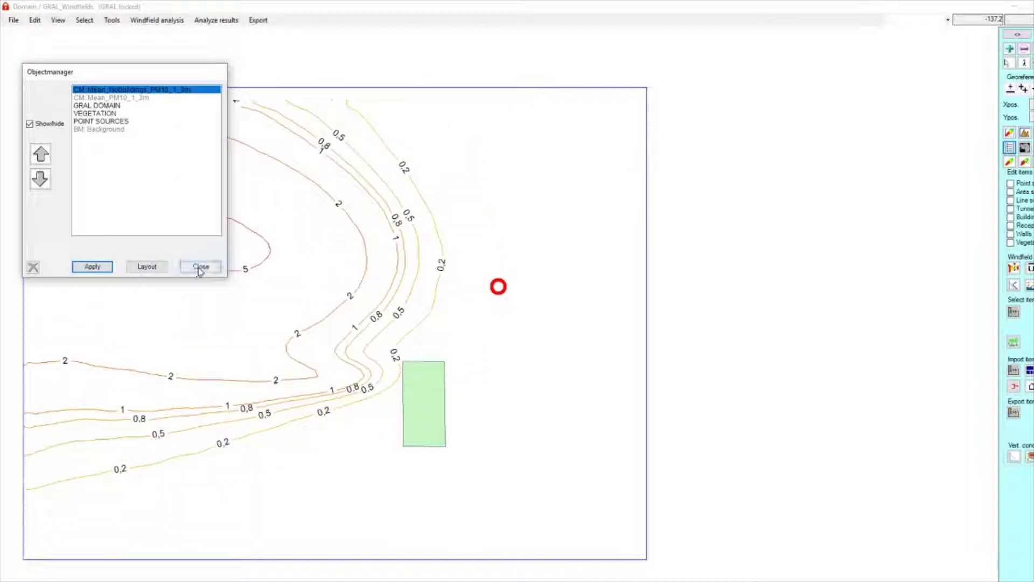
pyautogui.click(201, 267)
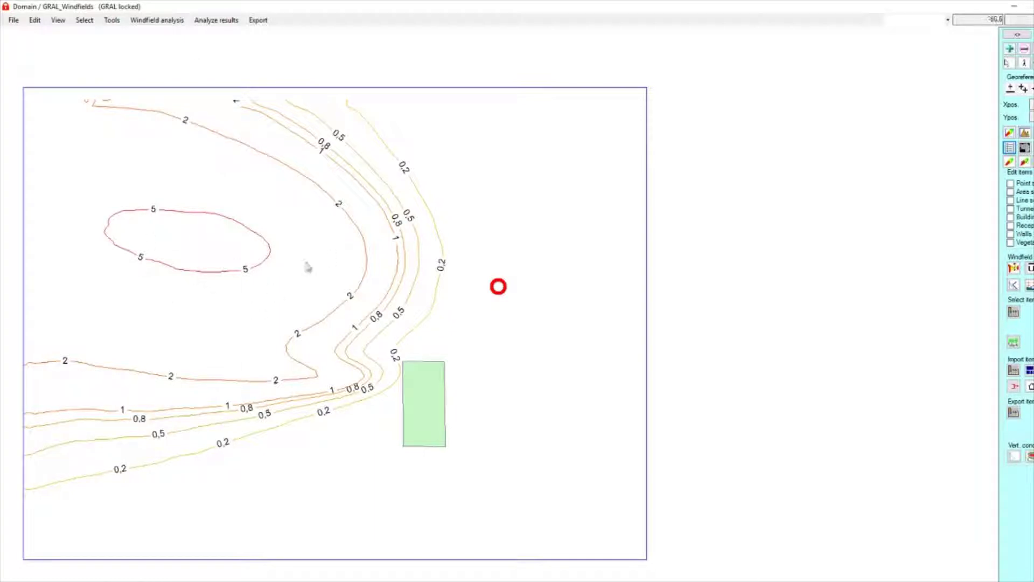
pyautogui.click(1009, 147)
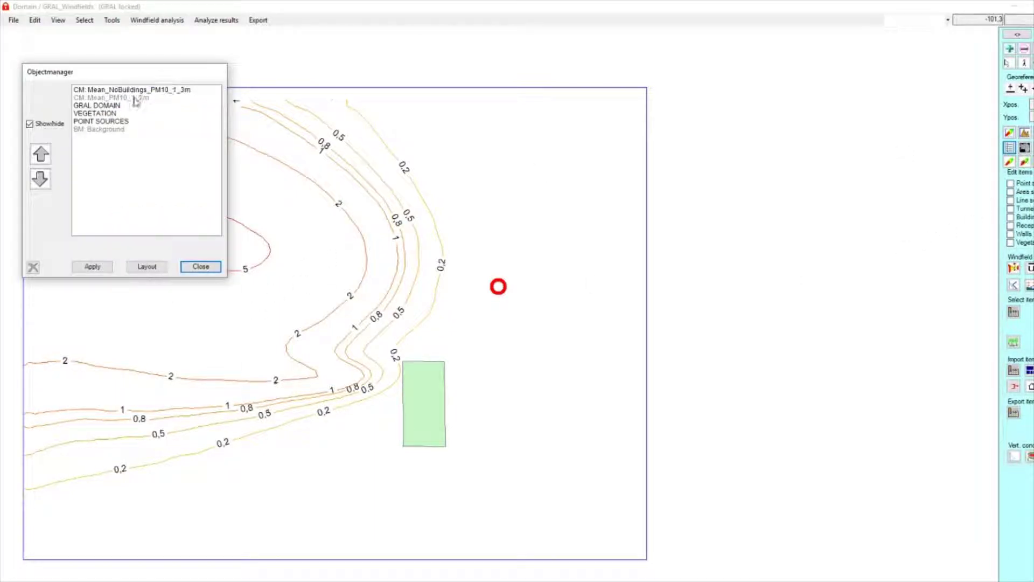
pyautogui.click(136, 99)
pyautogui.click(44, 124)
pyautogui.click(89, 90)
pyautogui.click(50, 125)
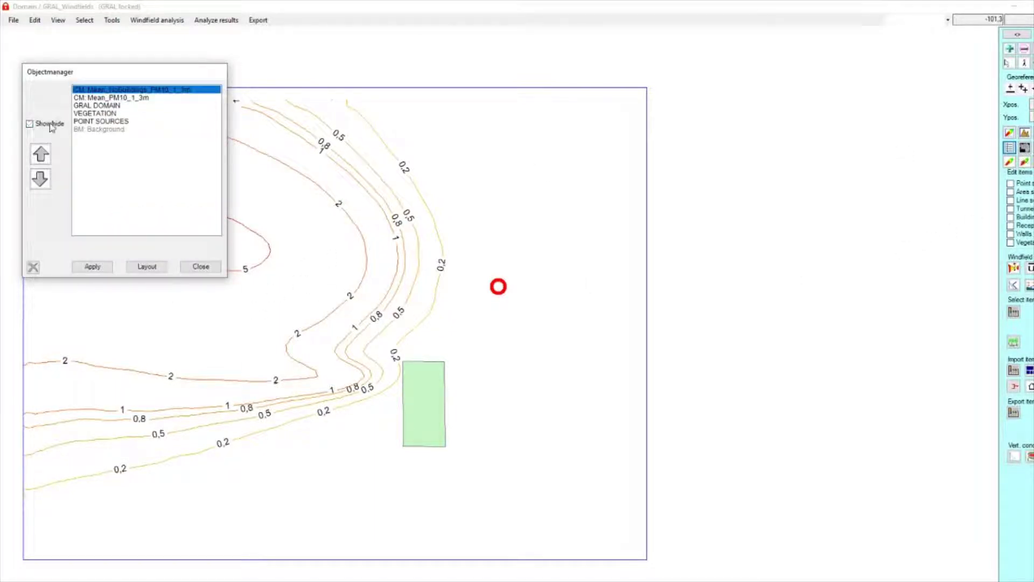
pyautogui.click(89, 266)
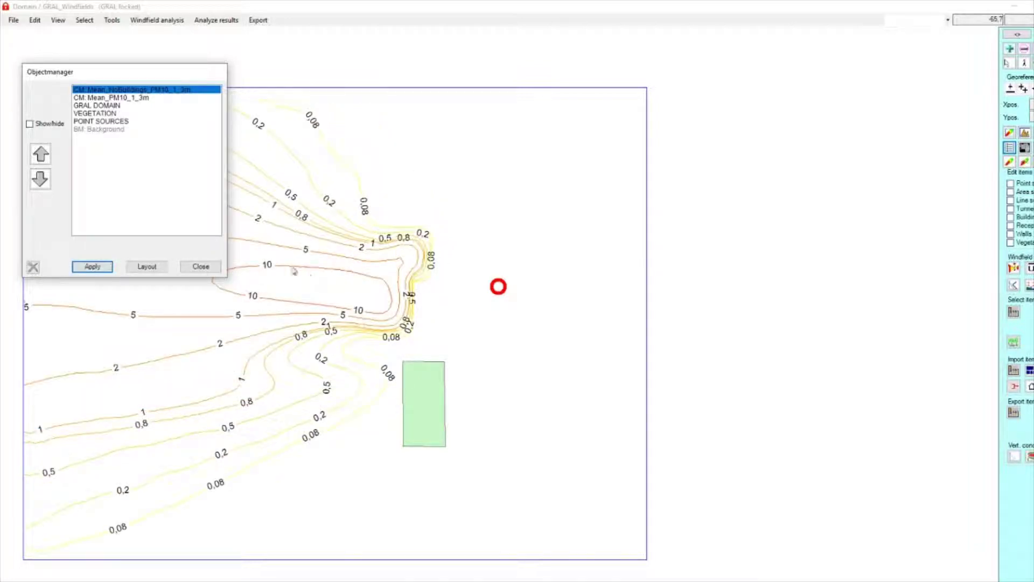
pyautogui.moveTo(182, 73); pyautogui.dragTo(878, 49)
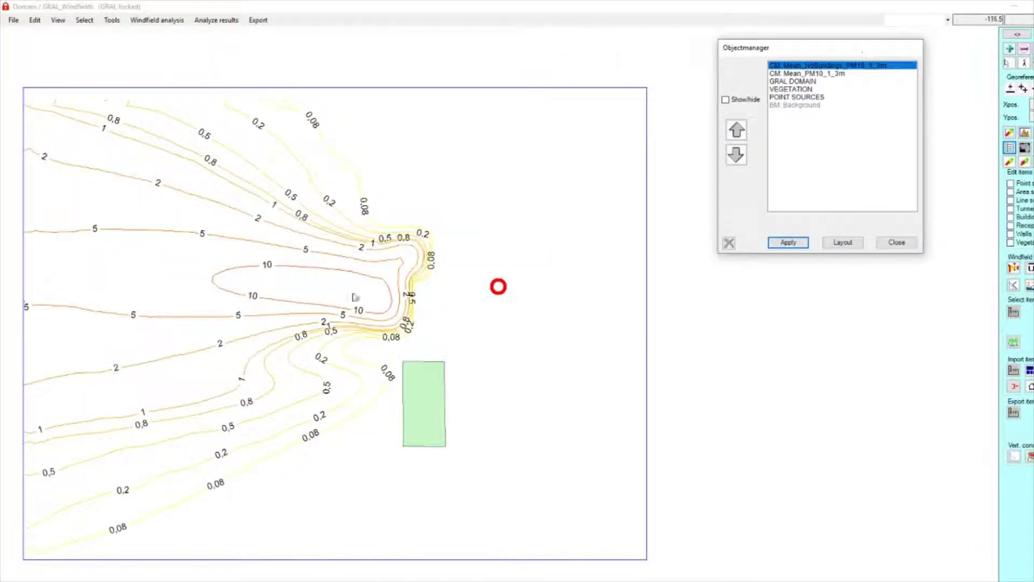
pyautogui.click(786, 74)
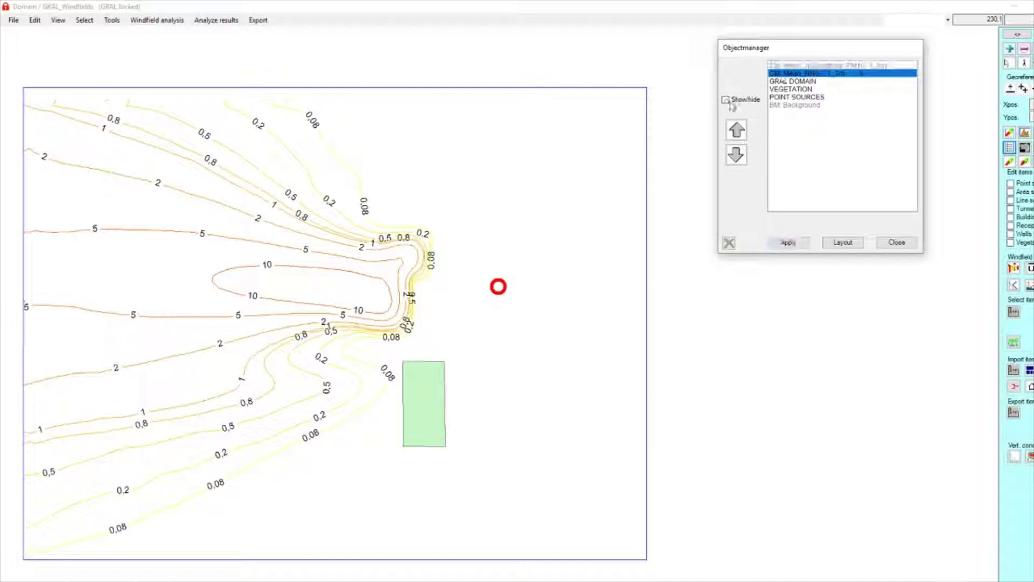
pyautogui.click(731, 104)
pyautogui.click(787, 243)
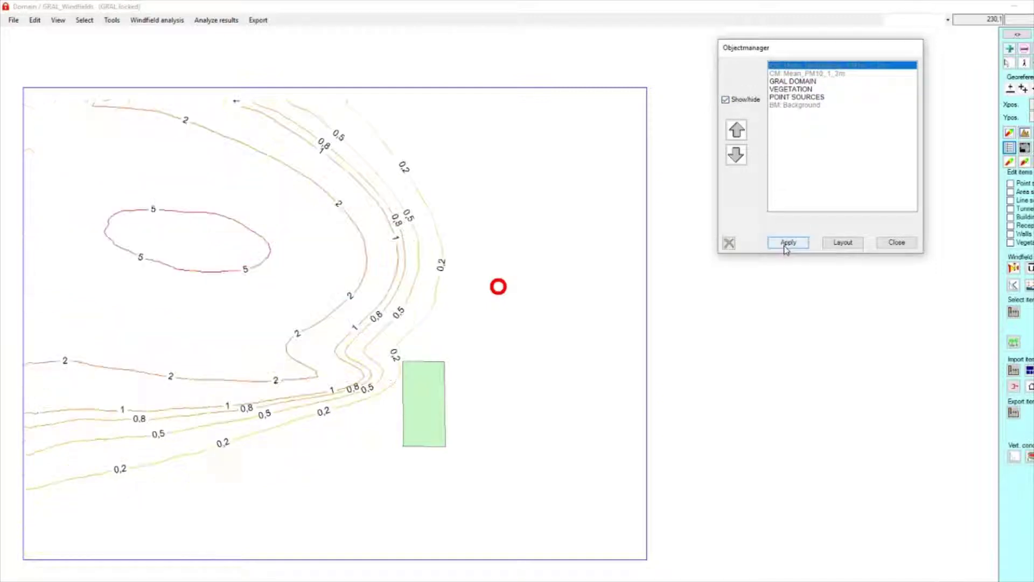
pyautogui.click(897, 242)
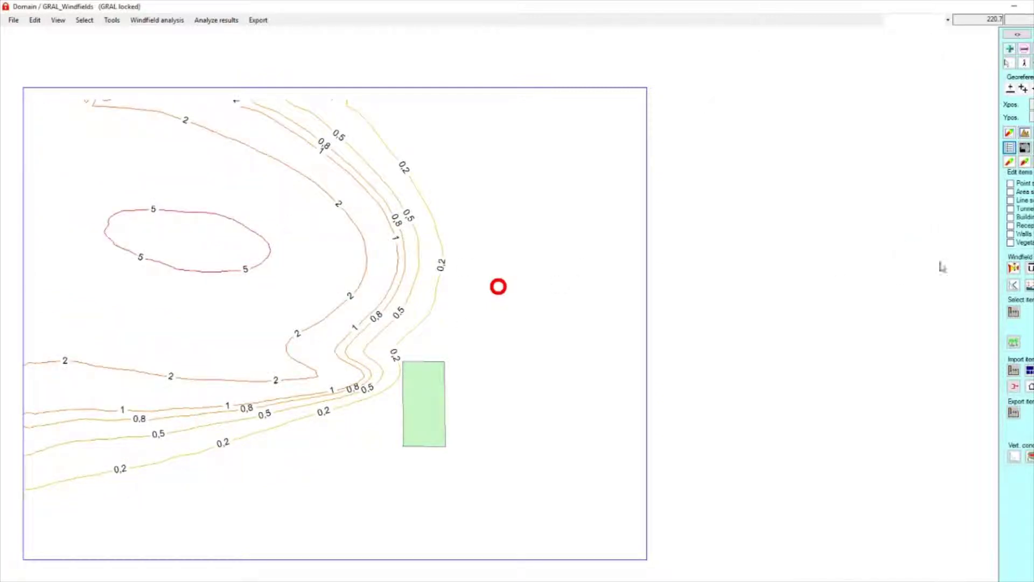
# Plot vertical PM10 profiles at two no-building plume points, zoomed to the lowest 100 m
pyautogui.click(1016, 458)
pyautogui.click(50, 288)
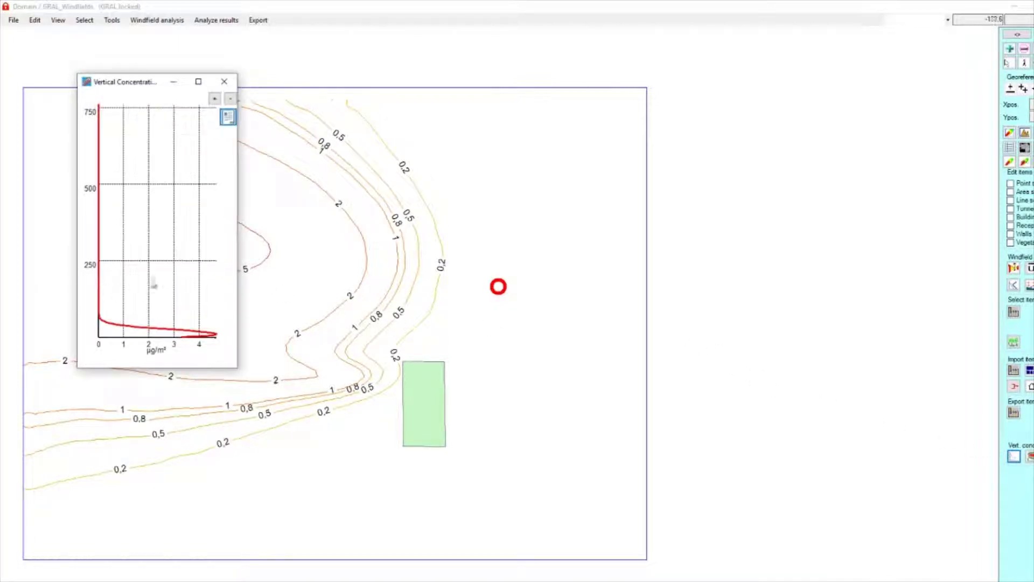
pyautogui.click(216, 98)
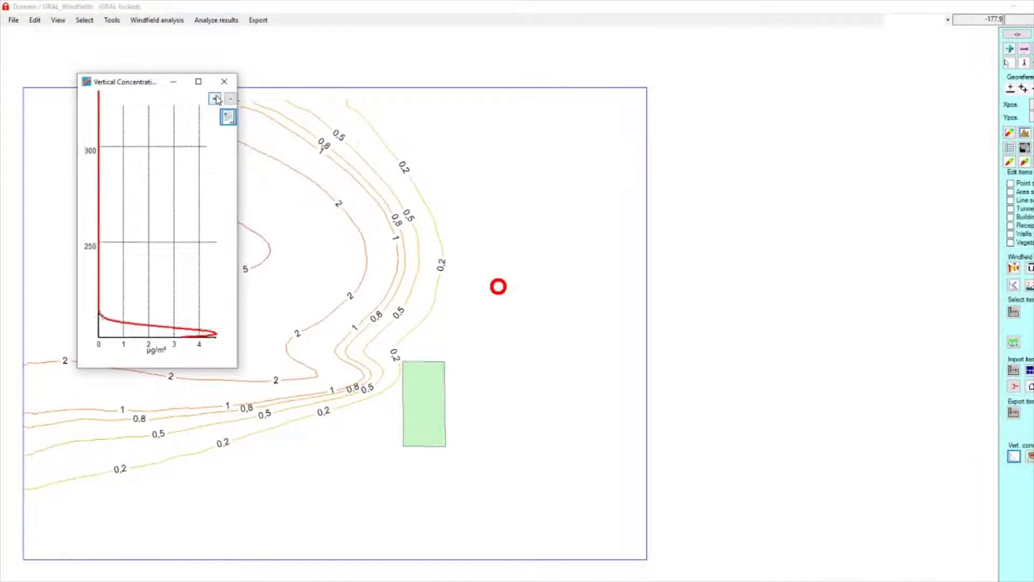
pyautogui.click(215, 98)
pyautogui.click(216, 98)
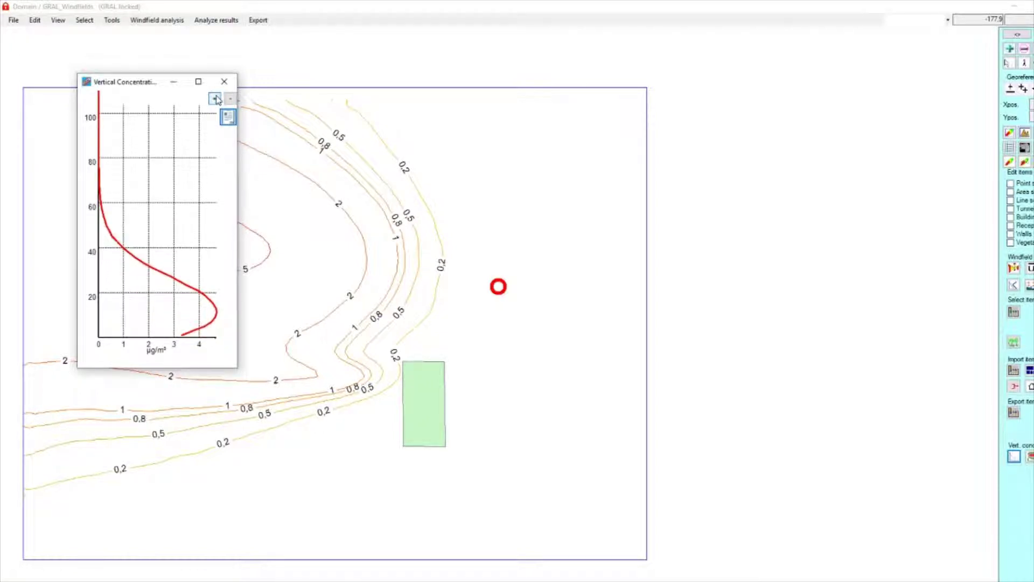
pyautogui.moveTo(160, 86); pyautogui.dragTo(739, 52)
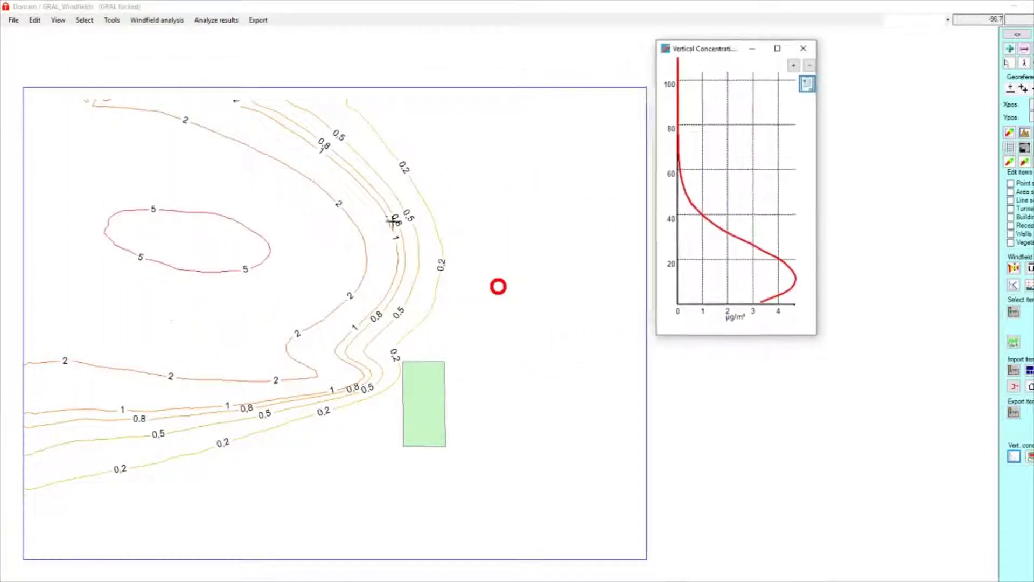
pyautogui.click(102, 293)
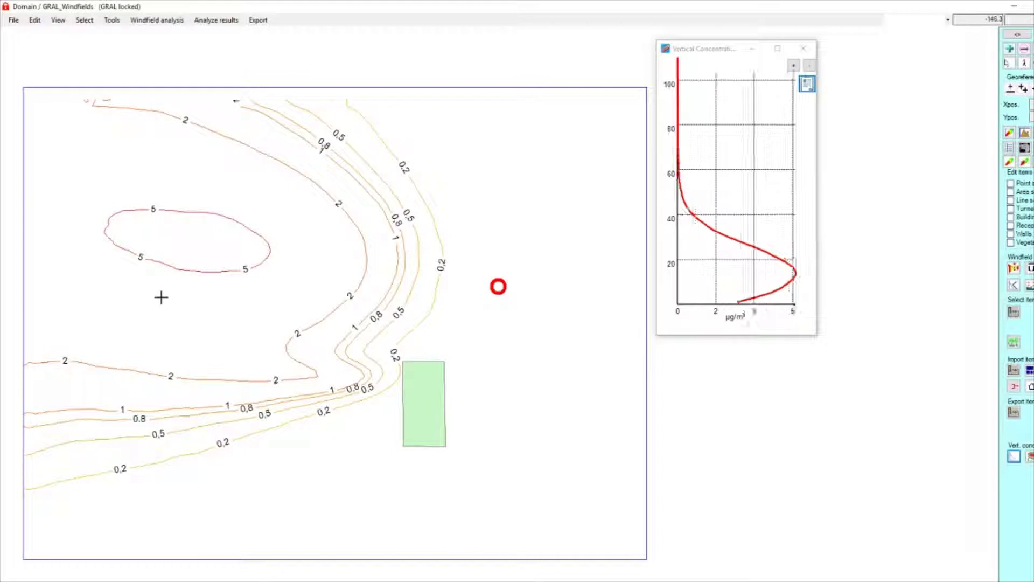